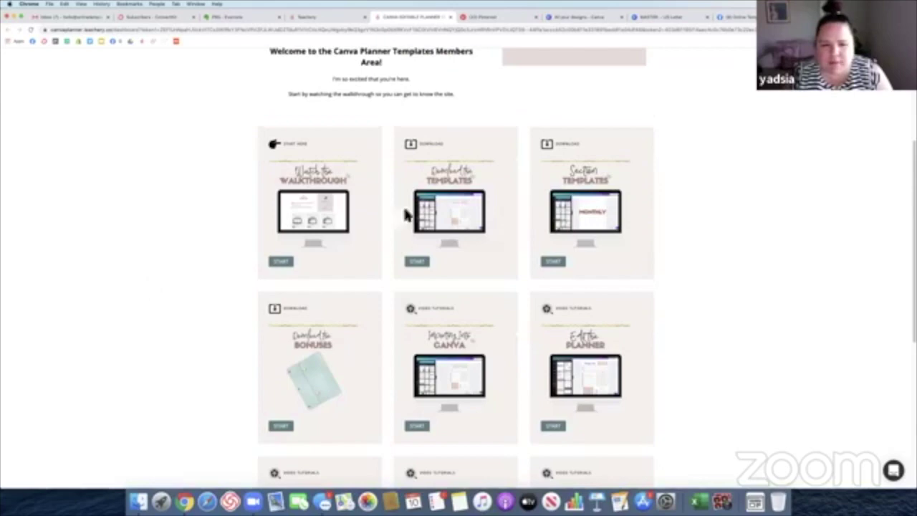
Open the Download the Templates lesson and look over its All the Templates download parts
left_click(420, 262)
scroll(207, 344, "down", 3)
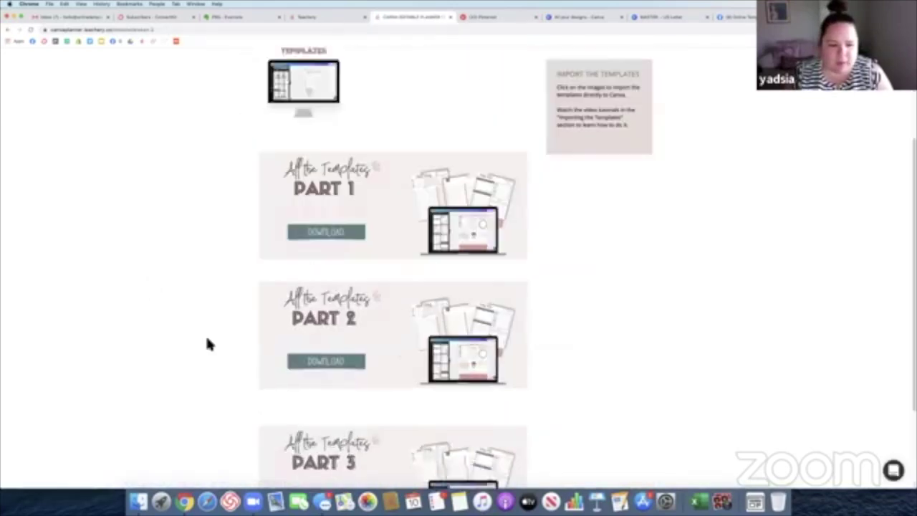
scroll(206, 345, "down", 3)
scroll(522, 311, "up", 5)
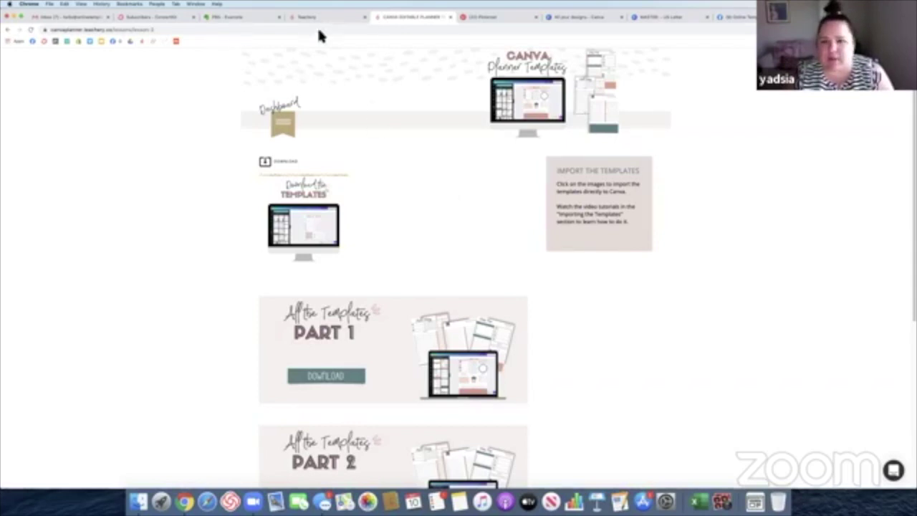
Check the goal wheels results on Pinterest for reference, and list all shapes in the blank Canva goals wheel design
left_click(652, 16)
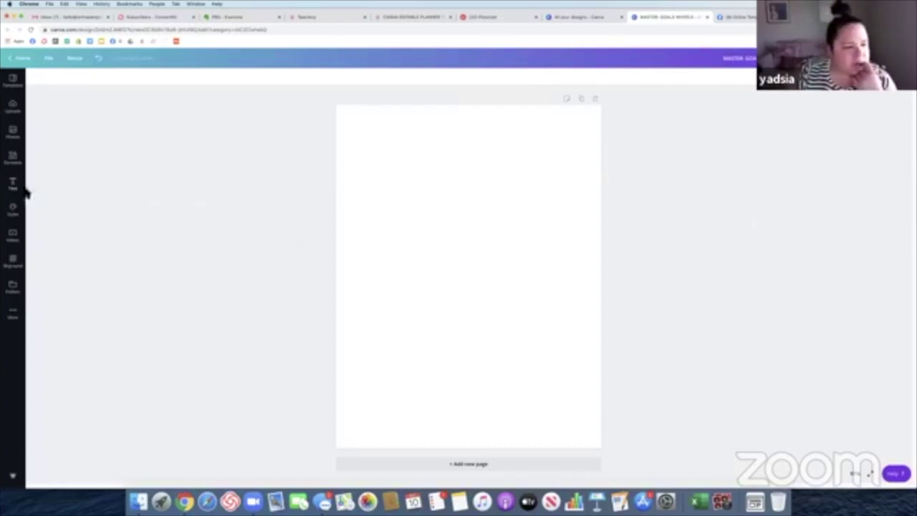
left_click(20, 164)
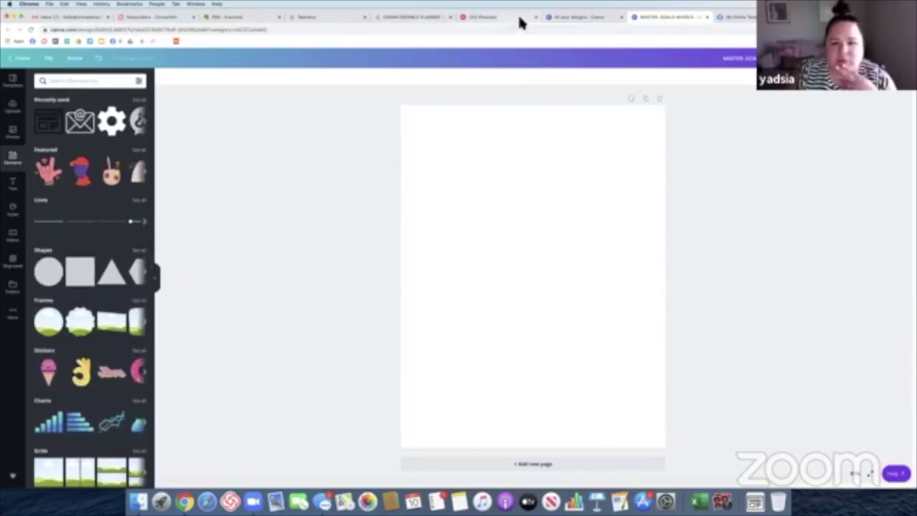
left_click(495, 17)
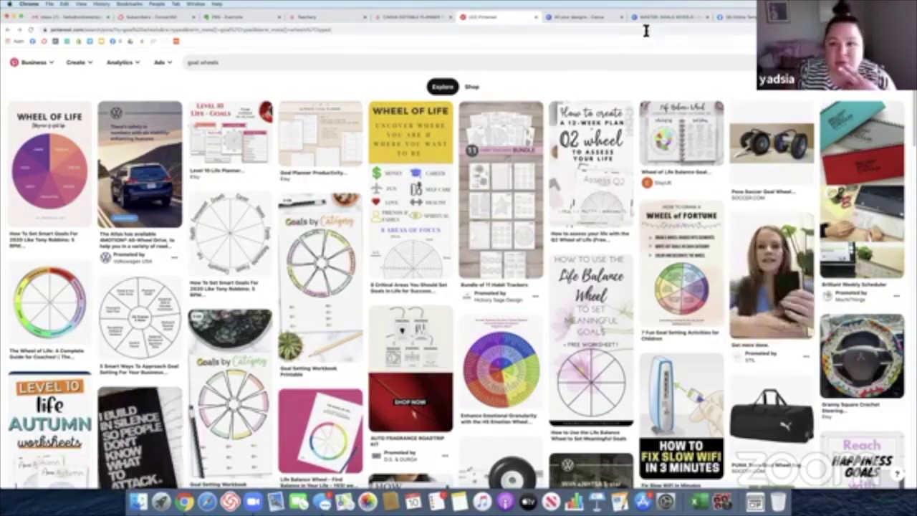
left_click(671, 17)
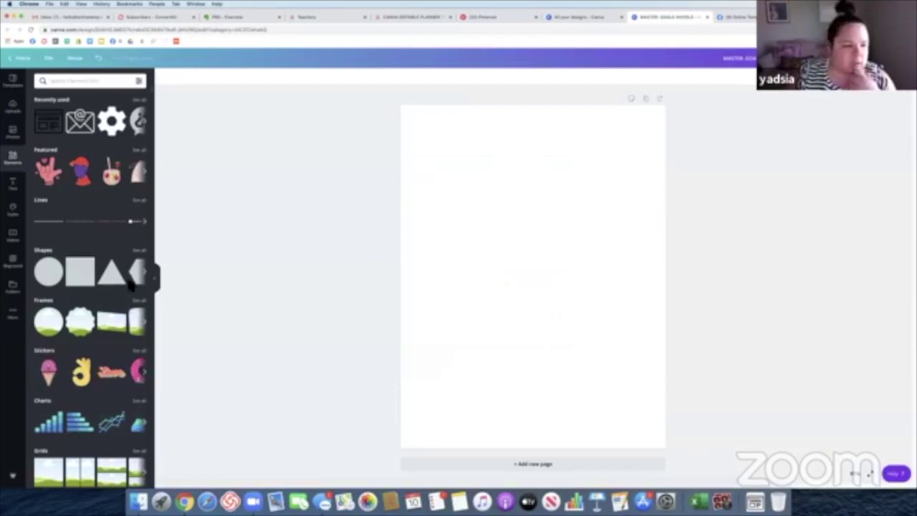
left_click(136, 250)
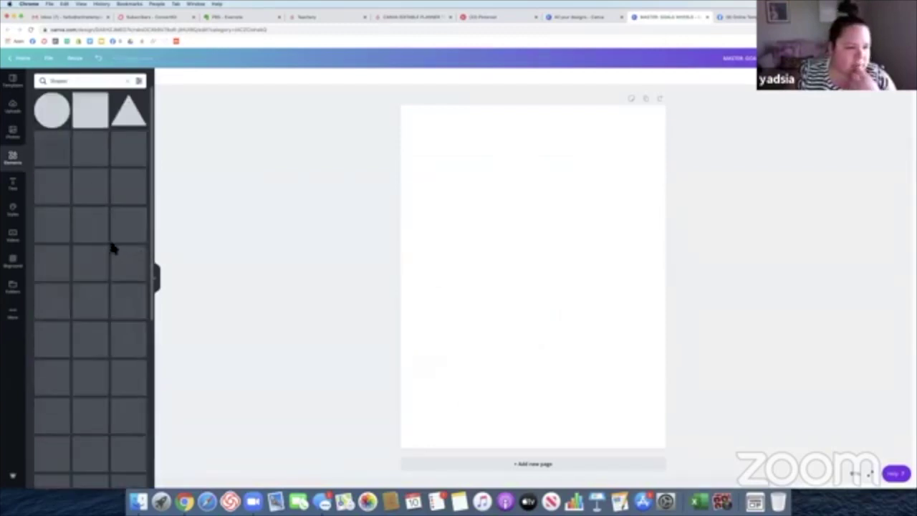
Try a circle outline from the shapes, recolour it black and shrink it to a small circle
left_click(62, 345)
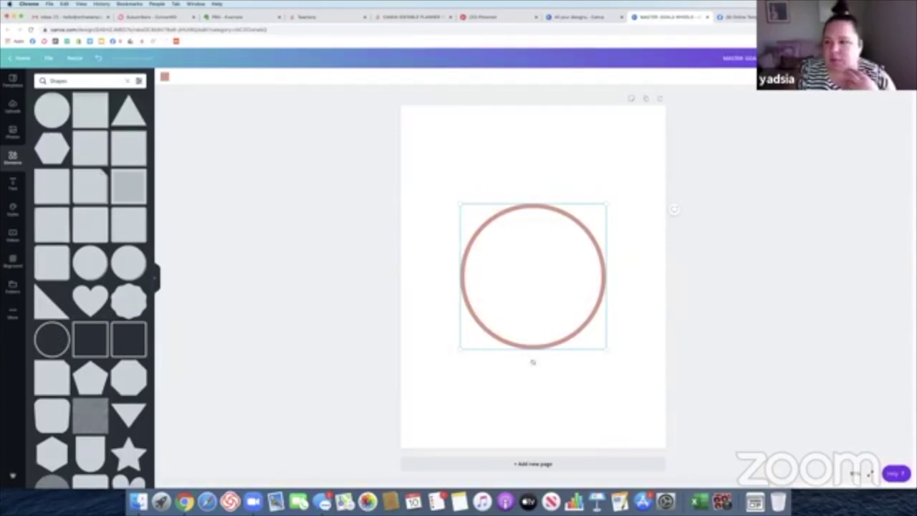
left_click(167, 78)
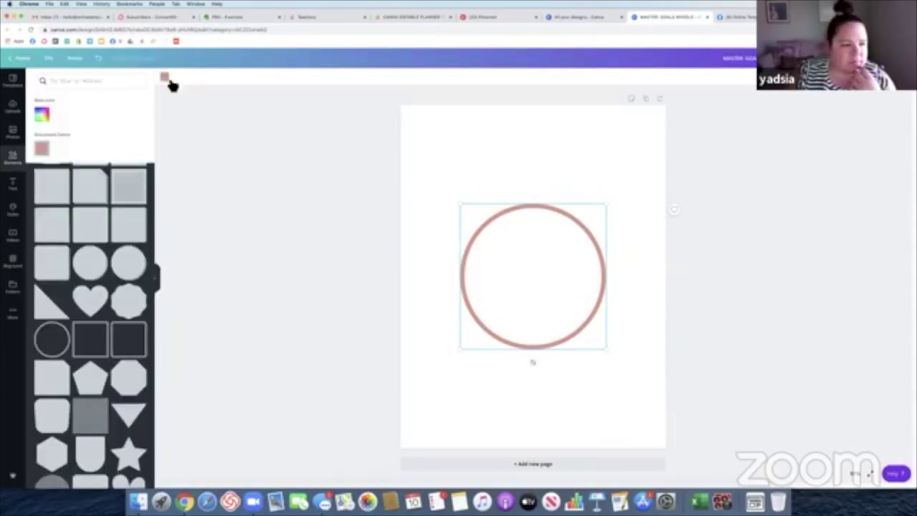
left_click(43, 465)
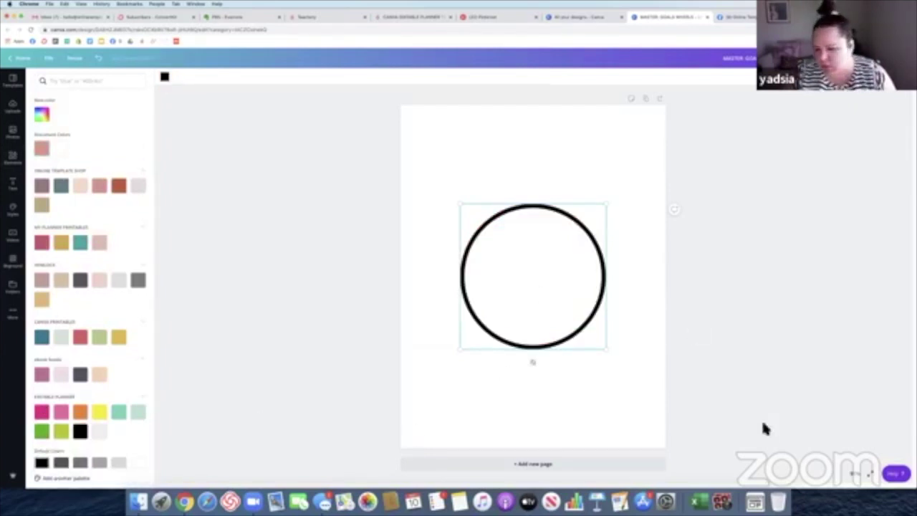
left_click_drag(600, 217, 449, 222)
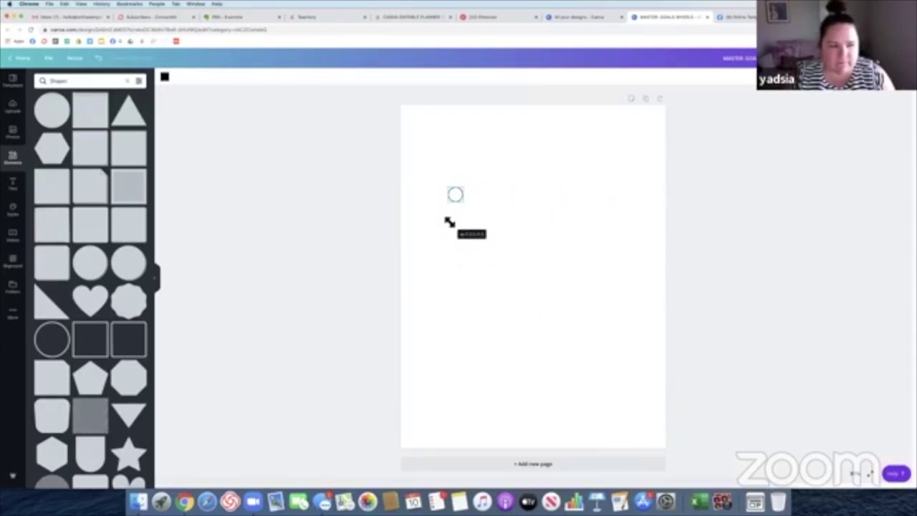
mouse_move(450, 223)
left_mouse_down()
mouse_move(464, 247)
mouse_move(457, 239)
left_mouse_up()
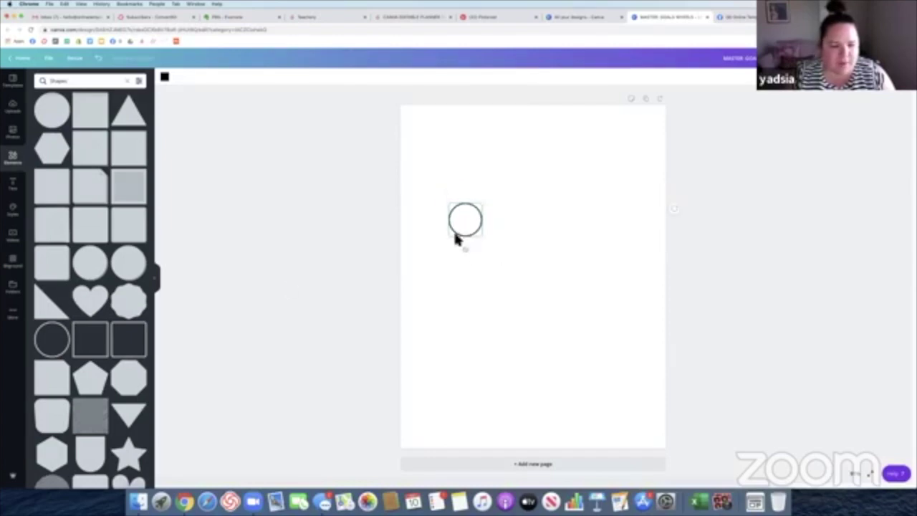
Replace the outline with a bordered circle, try a white fill with a black border, shrink it and remove it
scroll(128, 428, "down", 10)
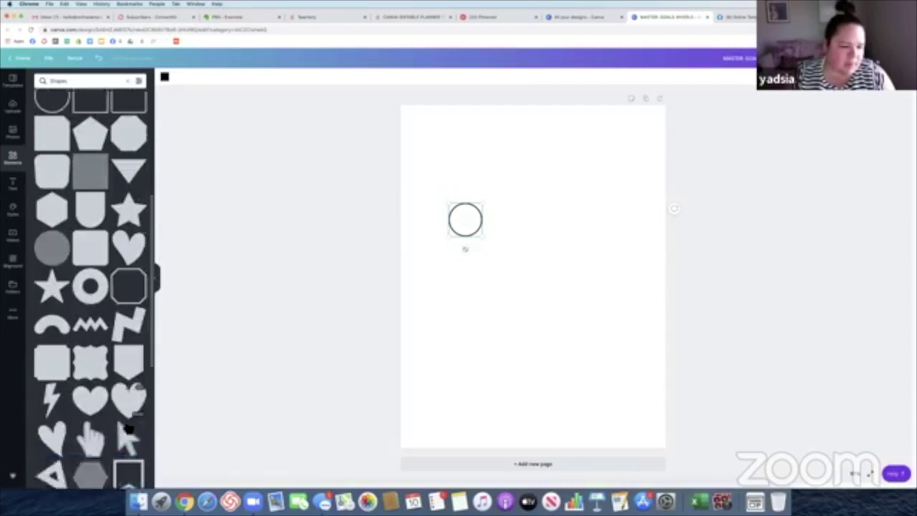
scroll(127, 428, "down", 10)
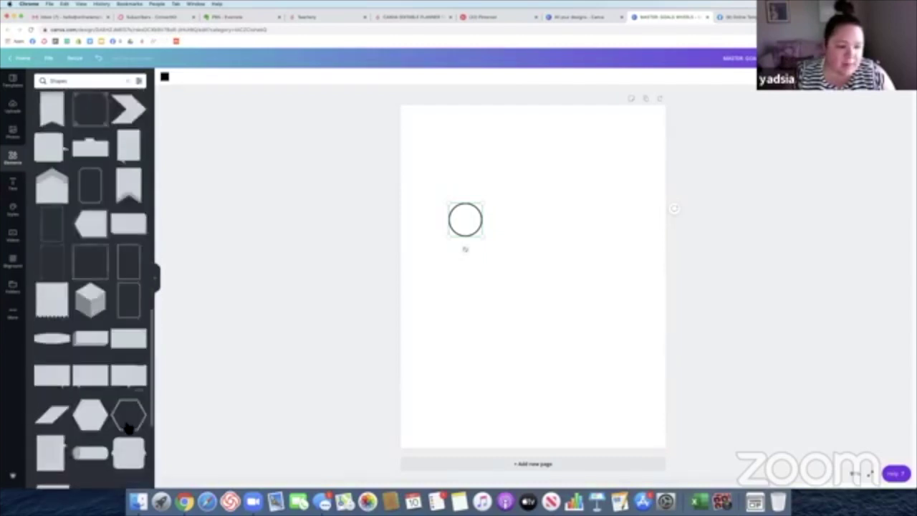
scroll(127, 428, "down", 5)
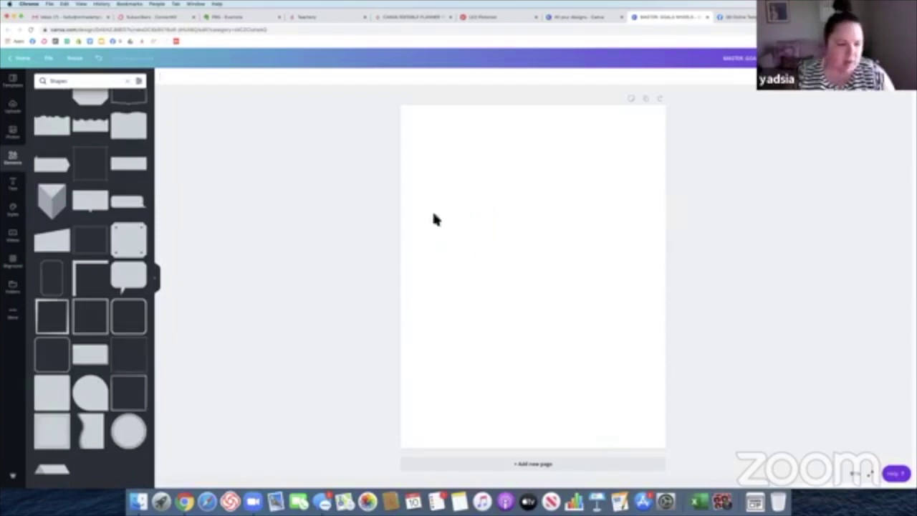
left_click(130, 439)
left_click(176, 78)
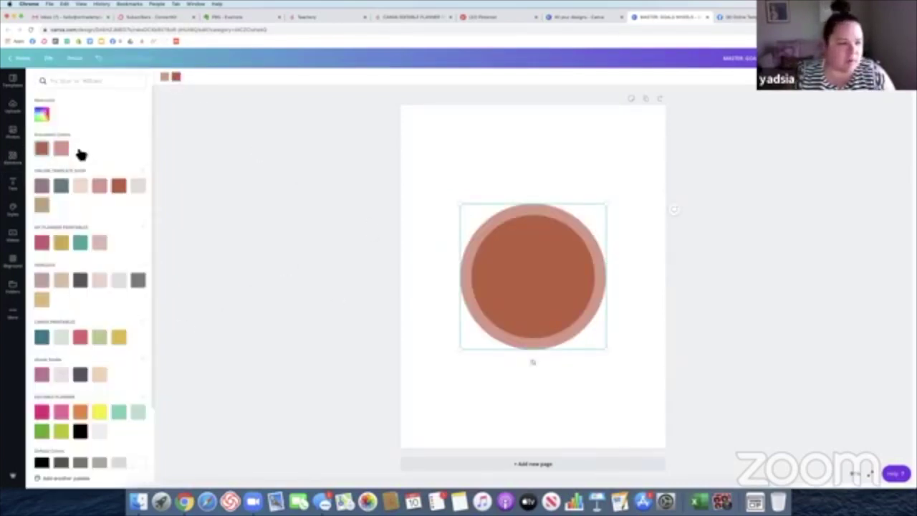
left_click(78, 148)
left_click(165, 76)
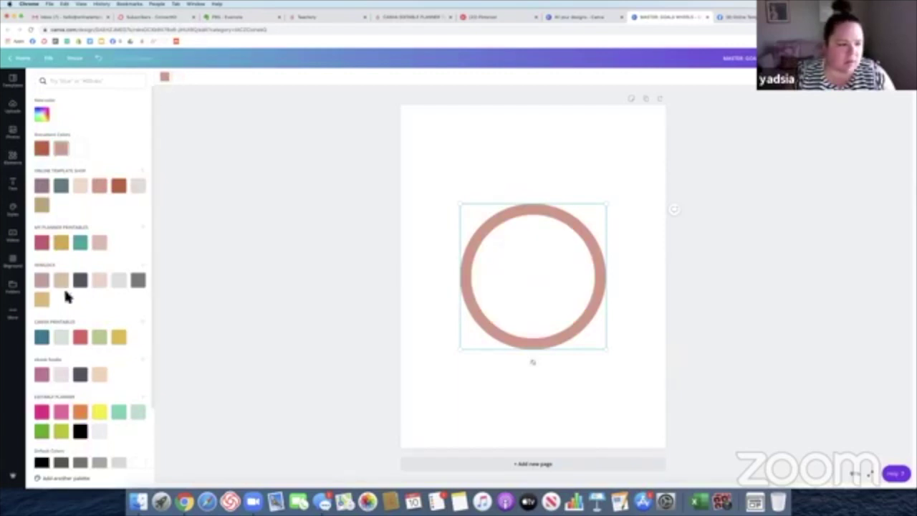
left_click(42, 463)
left_click_drag(607, 208, 471, 344)
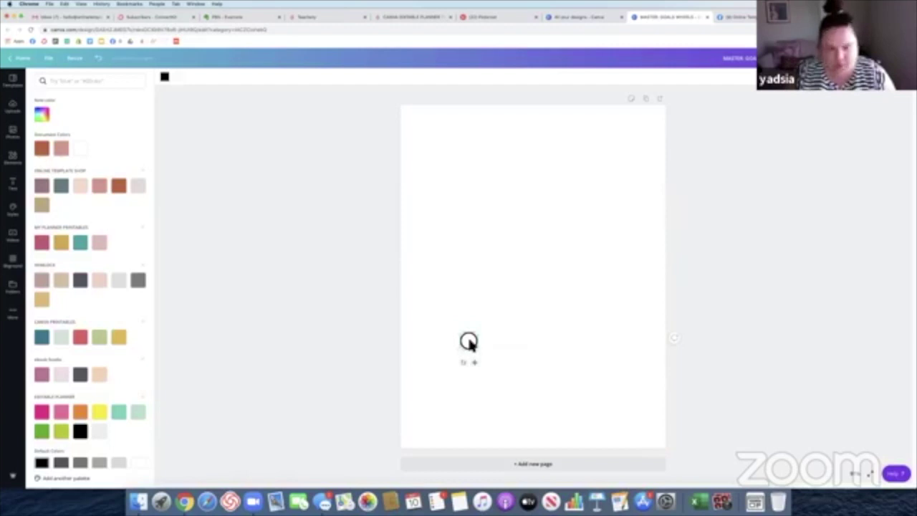
key("Escape")
Add a solid black circle to the page and lay a slightly smaller white copy over it
scroll(100, 271, "down", 5)
scroll(101, 271, "up", 5)
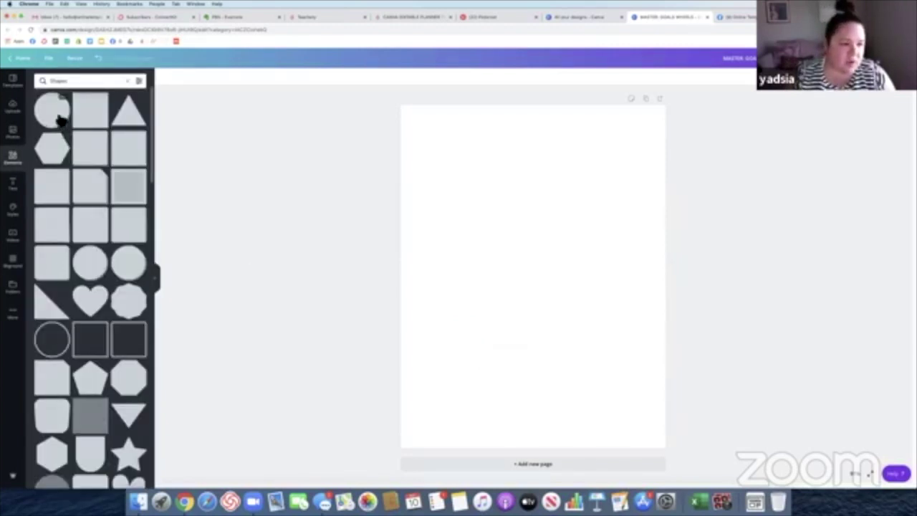
left_click(60, 119)
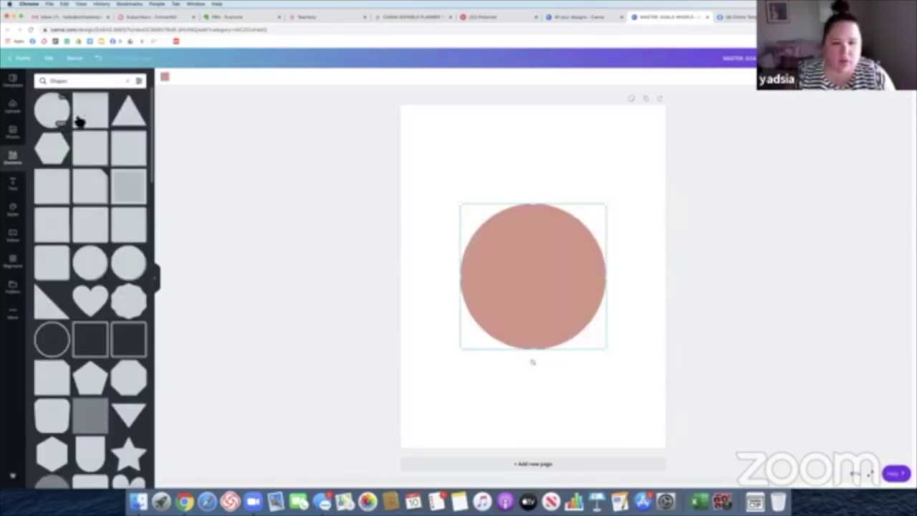
left_click(165, 78)
left_click(41, 463)
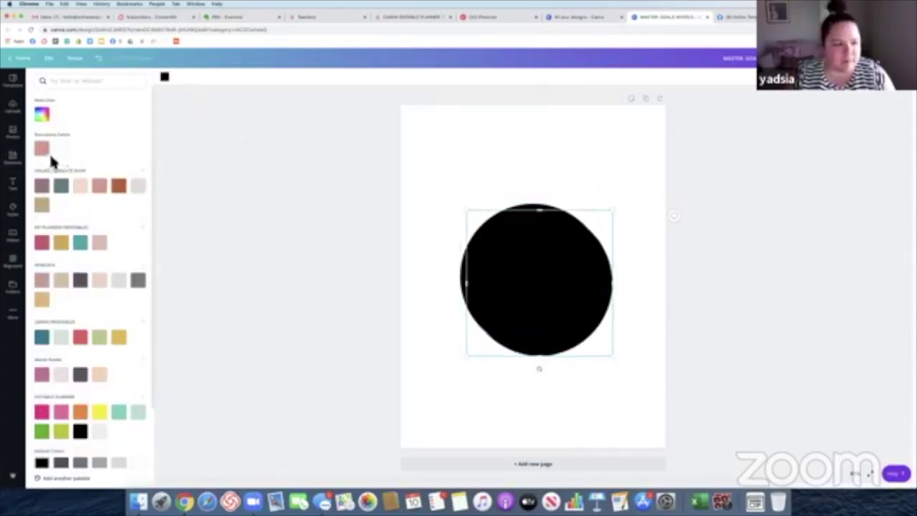
left_click(67, 151)
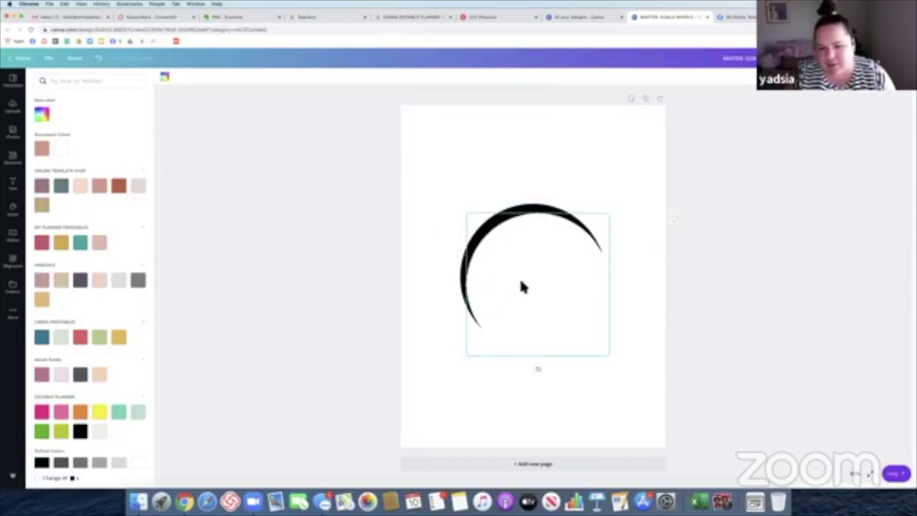
Align the black and white circles to each other by center and middle to form a ring
left_click(553, 287)
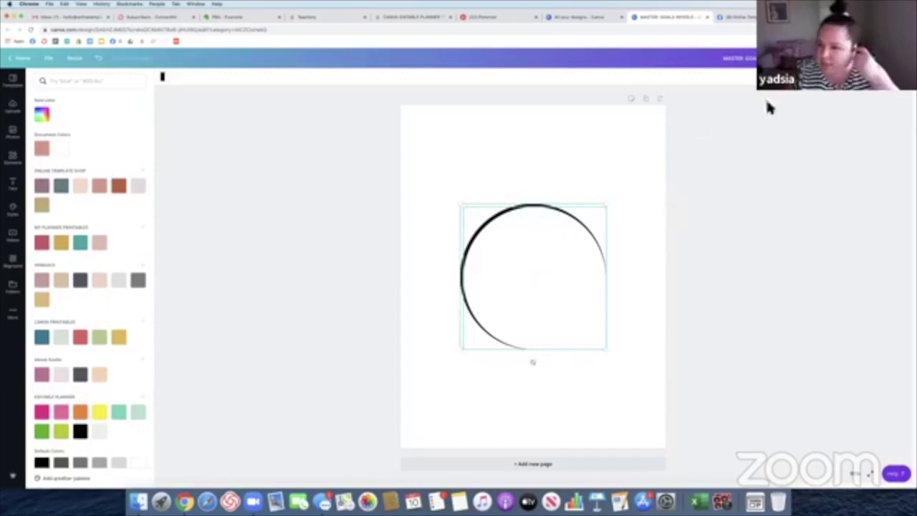
left_click(767, 77)
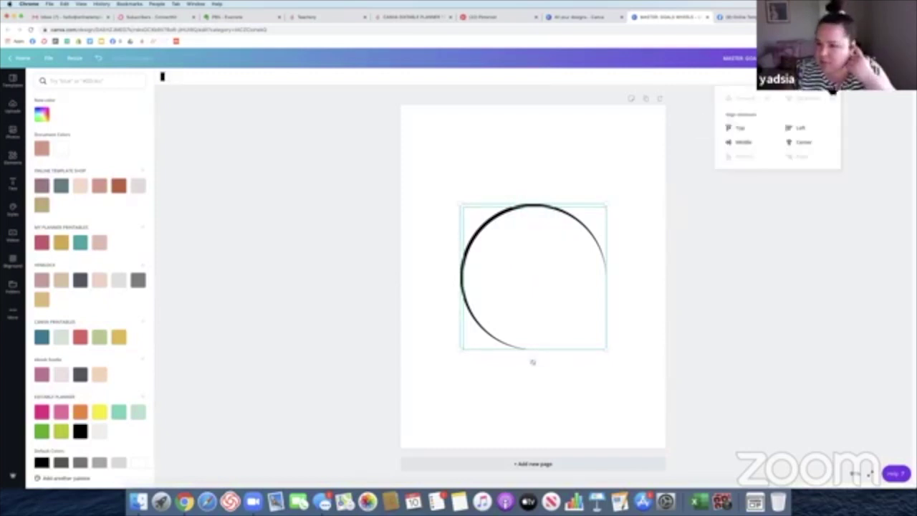
left_click(788, 142)
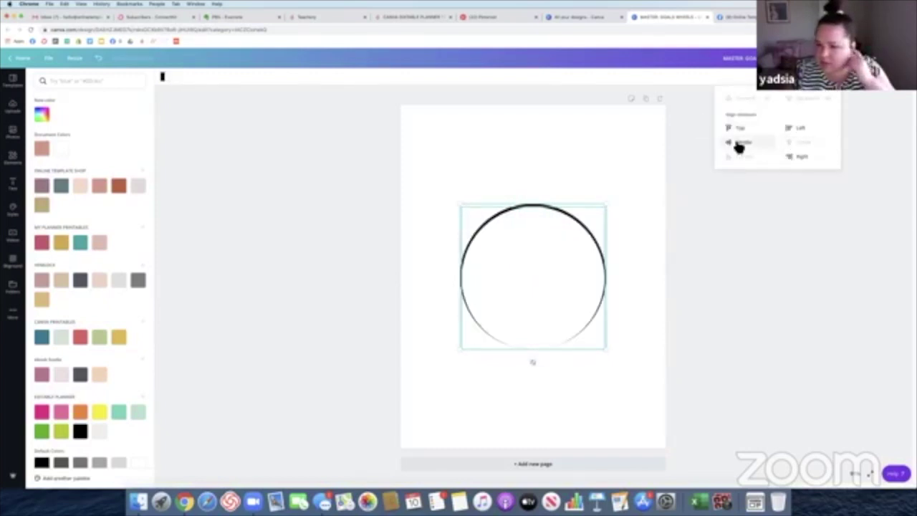
left_click(559, 159)
left_click(558, 159)
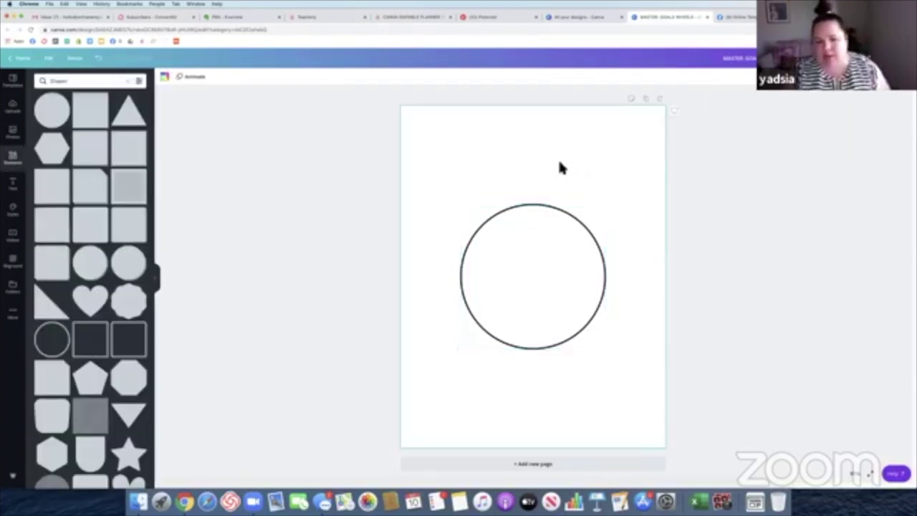
Enlarge the white circle slightly for a thinner outline and realign both circles by center and middle
left_click(551, 248)
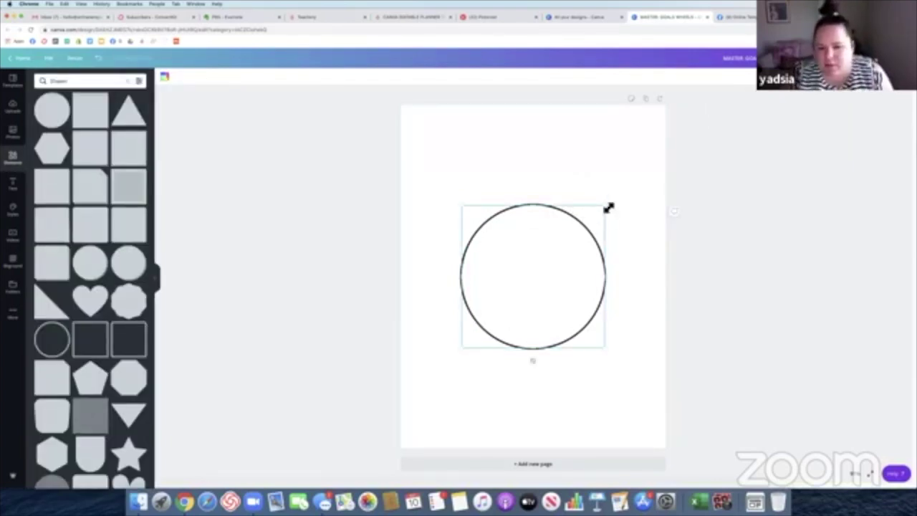
left_click_drag(610, 208, 609, 208)
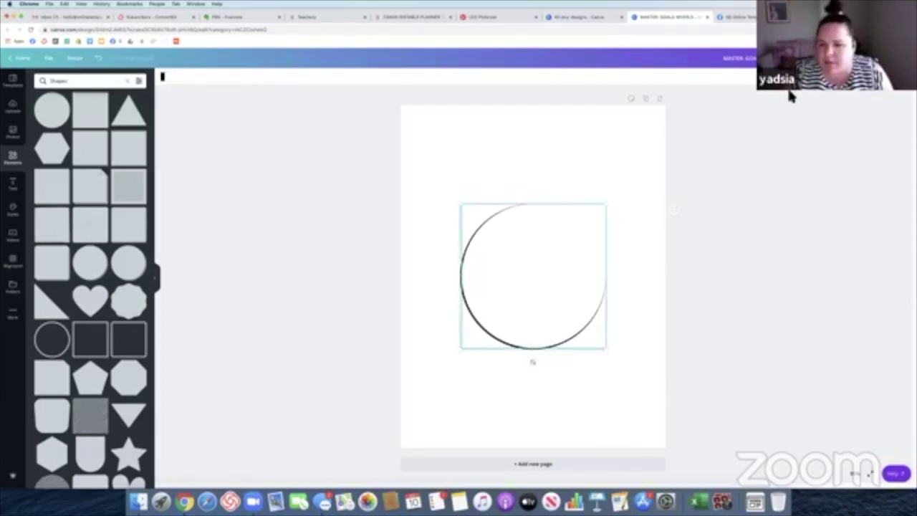
left_click(806, 98)
left_click(799, 142)
left_click(741, 142)
left_click(545, 162)
Enlarge both circles together to nearly the page width and place them centred horizontally, slightly below the page's middle
left_click(561, 292)
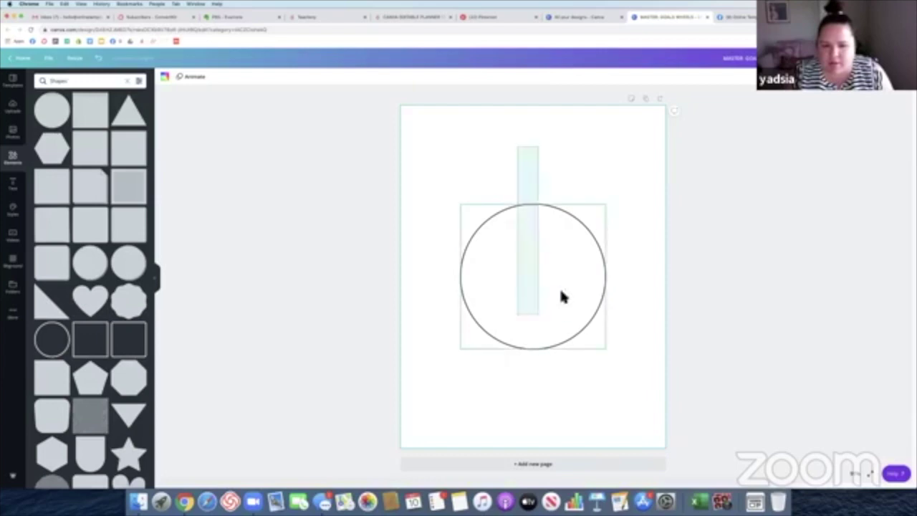
left_click_drag(524, 287, 482, 201)
left_click_drag(580, 300, 647, 387)
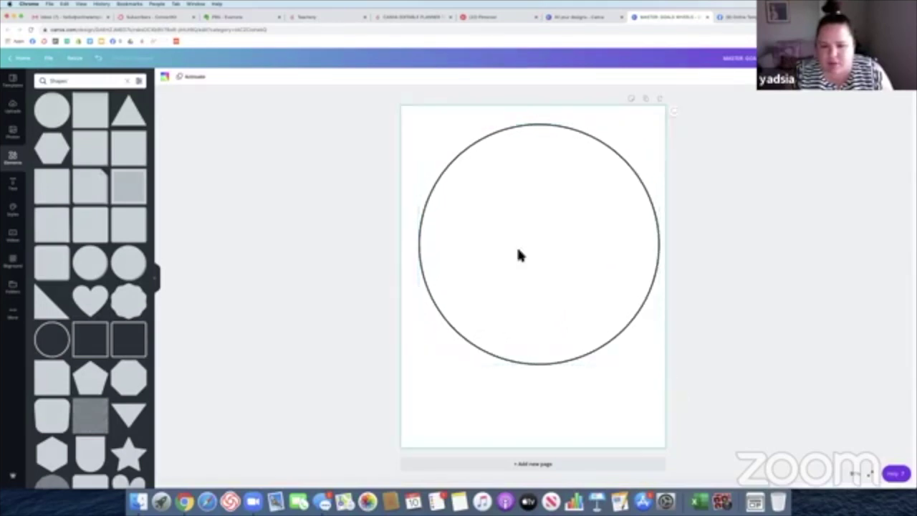
left_click_drag(520, 196, 516, 241)
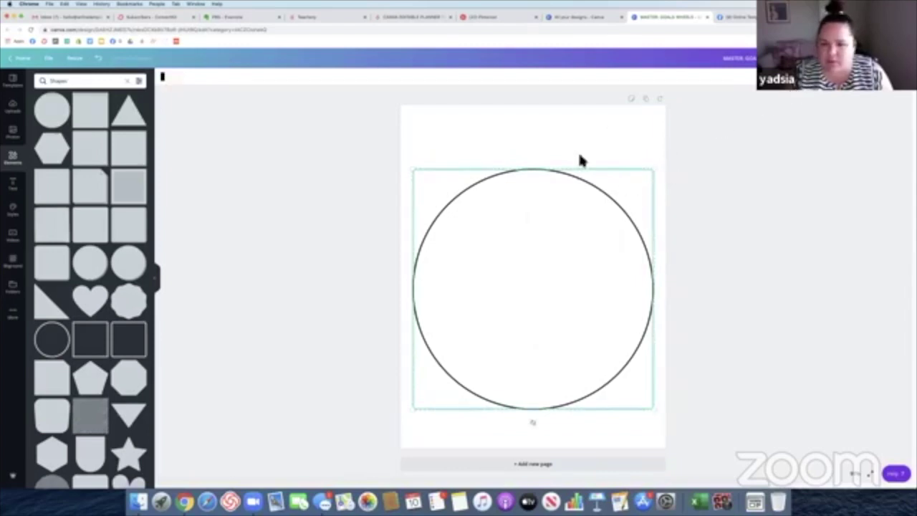
Enlarge the white circle slightly to thin the big ring's outline, realign it with the black circle and select both
left_click_drag(657, 173, 659, 175)
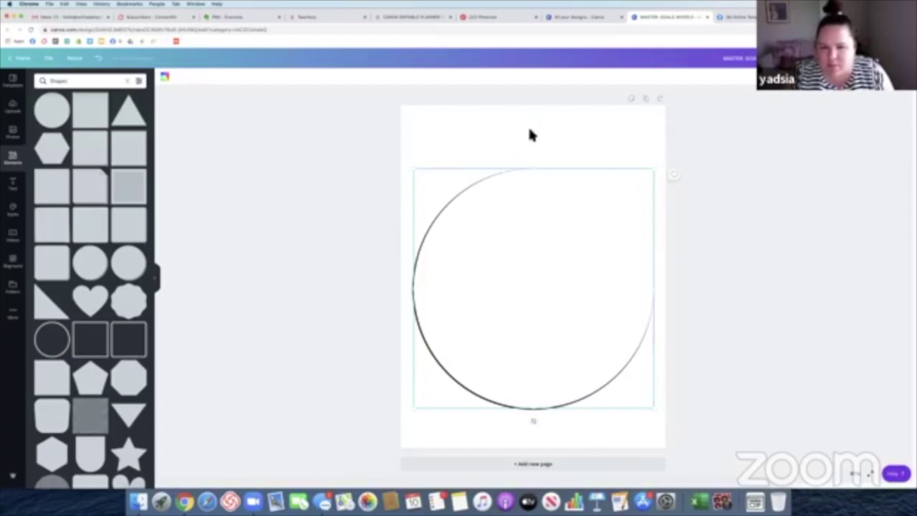
left_click(817, 77)
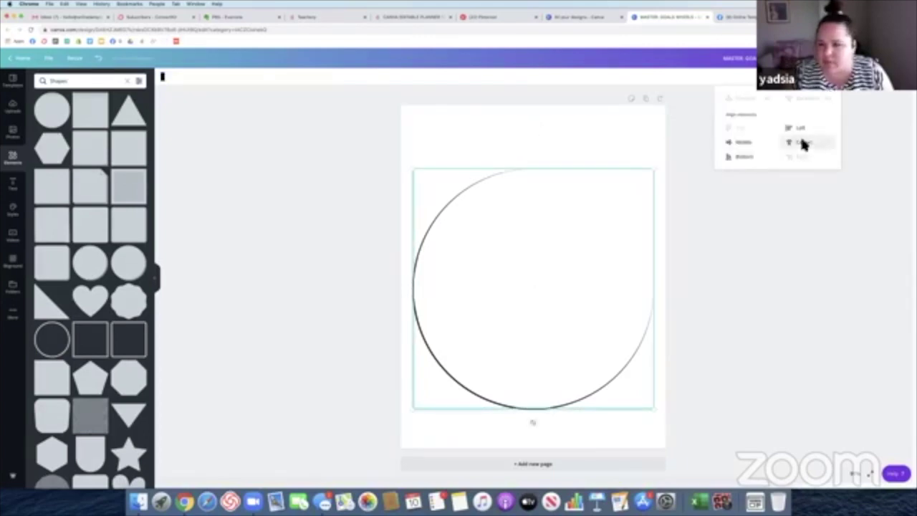
left_click(705, 245)
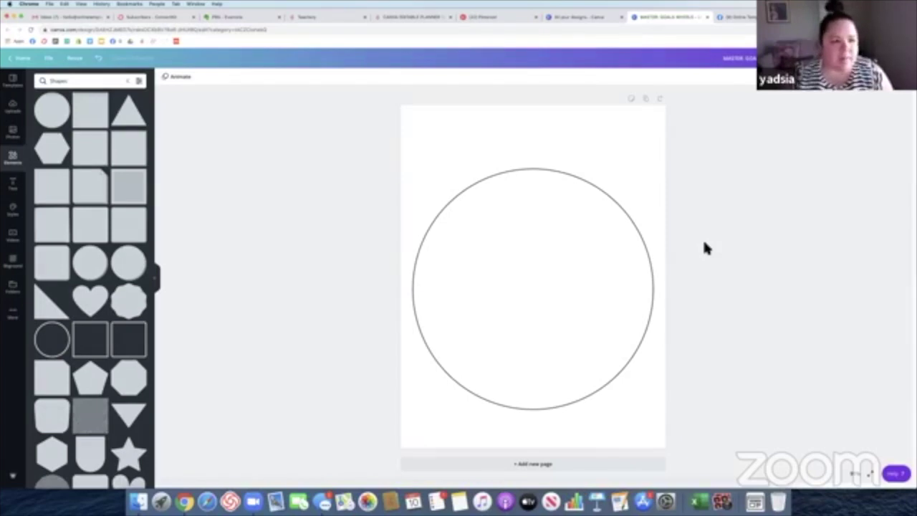
left_click(636, 204)
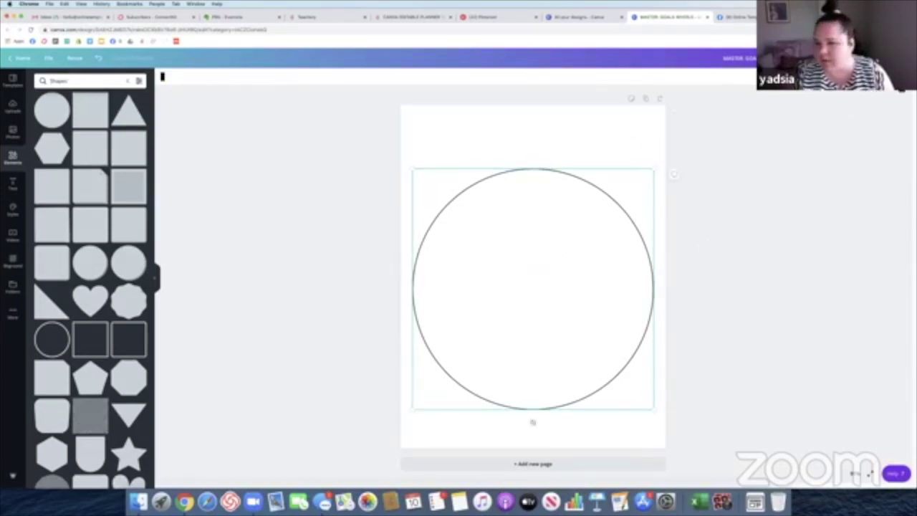
Duplicate the big outer ring, shrink the copy slightly and centre it inside the original as a second concentric ring
key("super+d")
left_click_drag(662, 181, 646, 198)
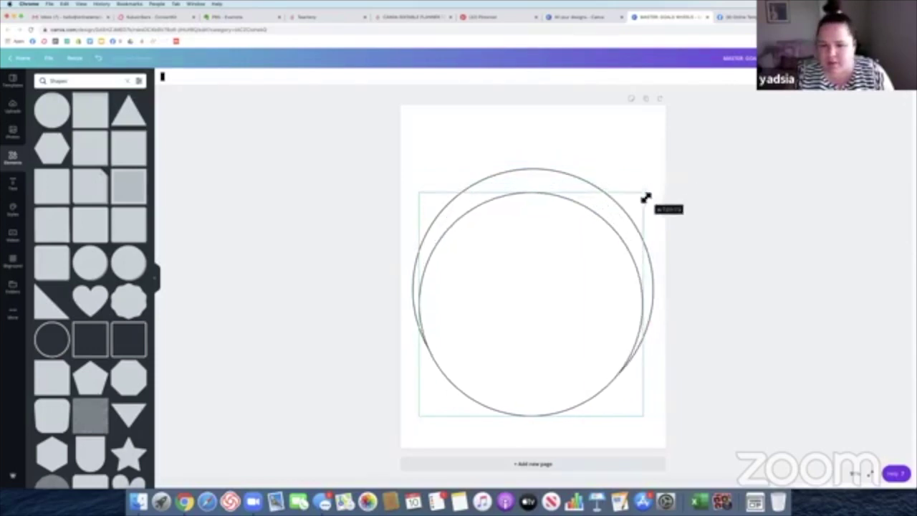
left_click_drag(532, 283, 537, 271)
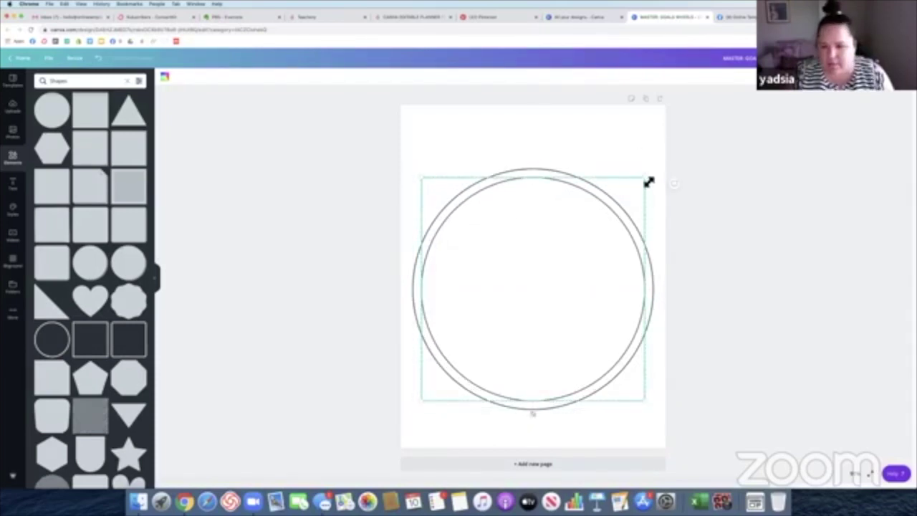
left_click_drag(648, 182, 643, 181)
key("super+a")
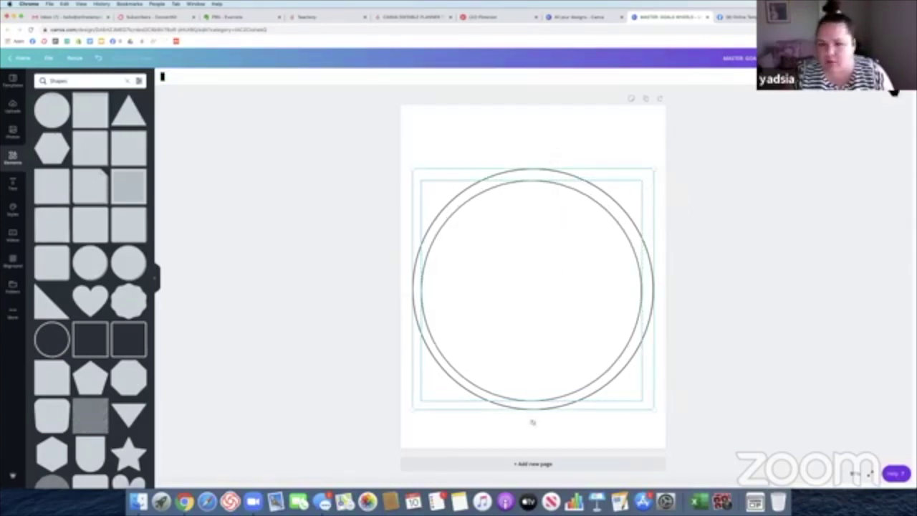
left_click(507, 287)
left_click(506, 281)
left_click_drag(506, 281, 506, 288)
left_click(460, 156)
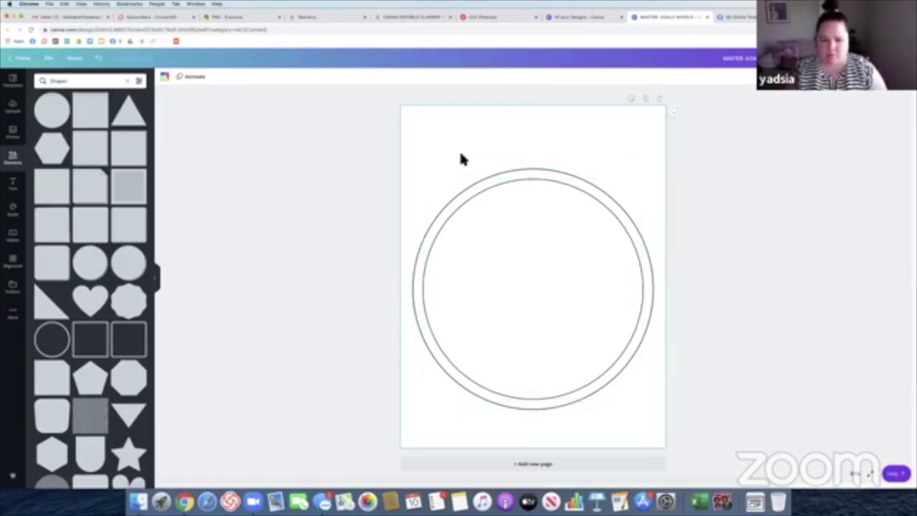
Duplicate the second ring, shrink the copy and centre it as a third concentric ring with a matching gap
left_click(512, 250)
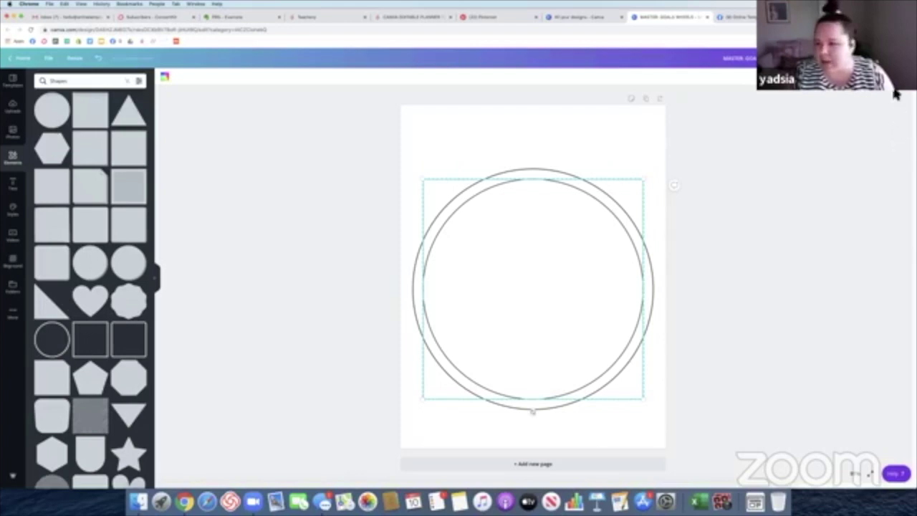
left_click_drag(643, 179, 637, 200)
left_click_drag(512, 274, 516, 268)
left_click_drag(643, 189, 634, 192)
left_click_drag(547, 274, 547, 272)
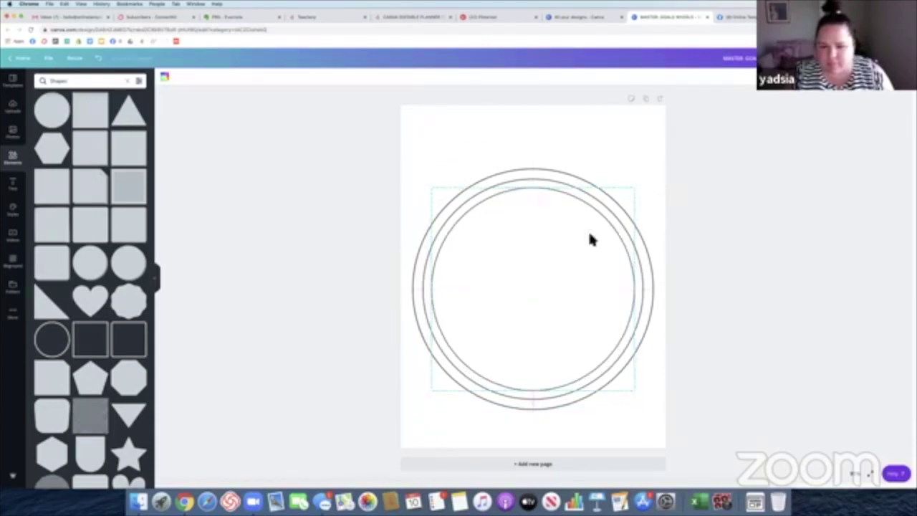
left_click_drag(639, 191, 635, 196)
left_click_drag(549, 270, 550, 272)
left_click(491, 152)
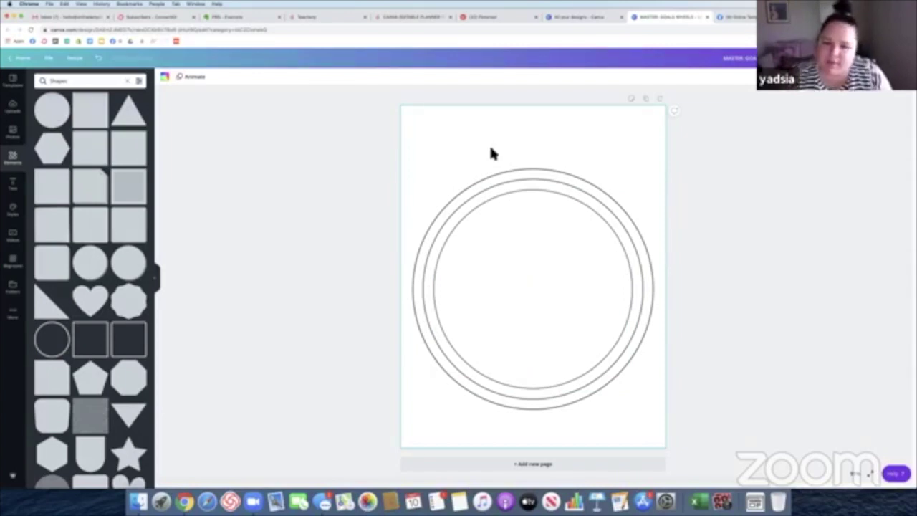
Duplicate the third ring, shrink the copy and centre it inside the others as an evenly spaced fourth ring
left_click(549, 258)
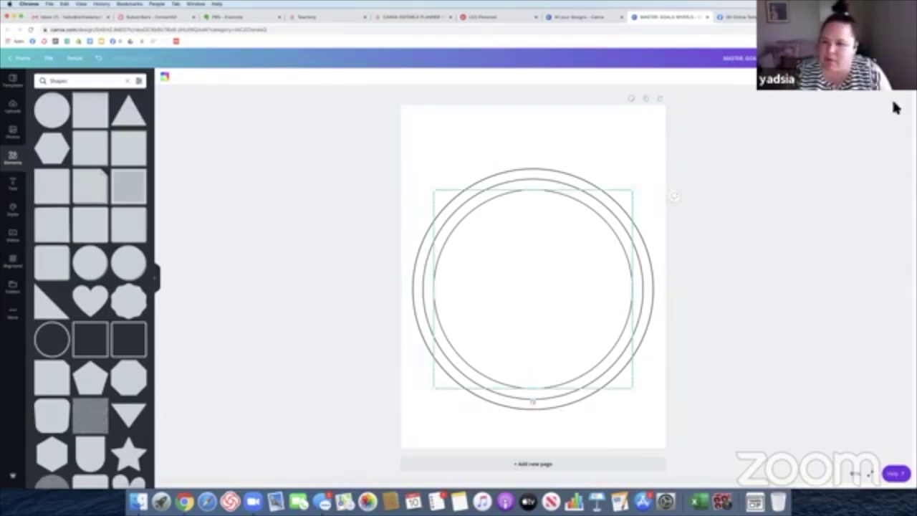
key("shift+Right")
key("shift+Down")
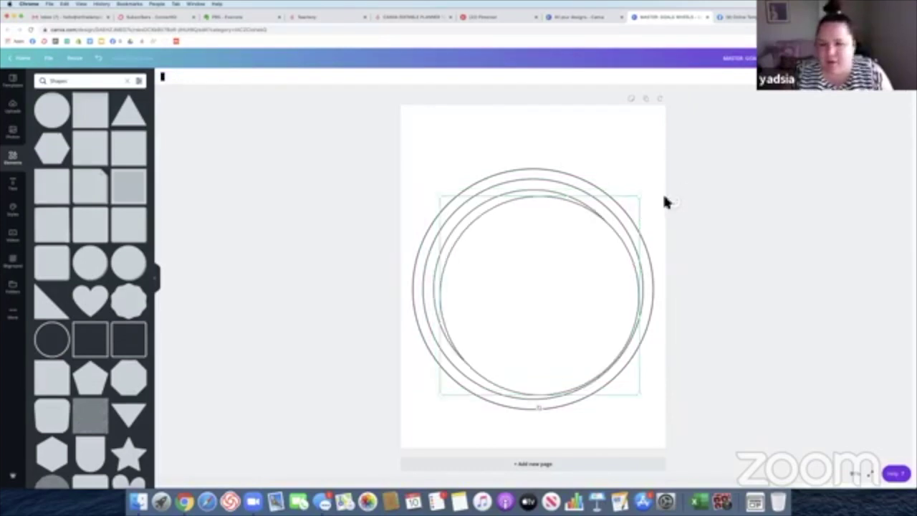
left_click_drag(629, 210, 629, 209)
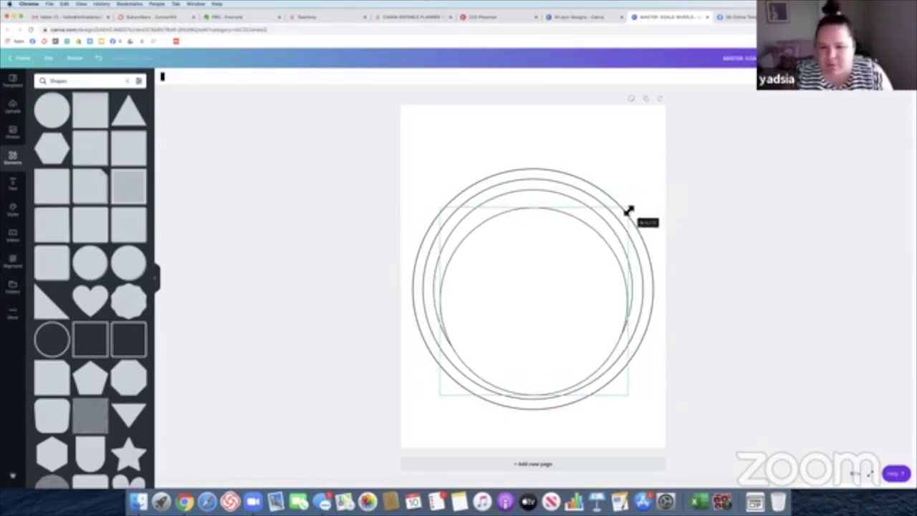
left_click_drag(518, 274, 526, 273)
left_click_drag(629, 205, 620, 211)
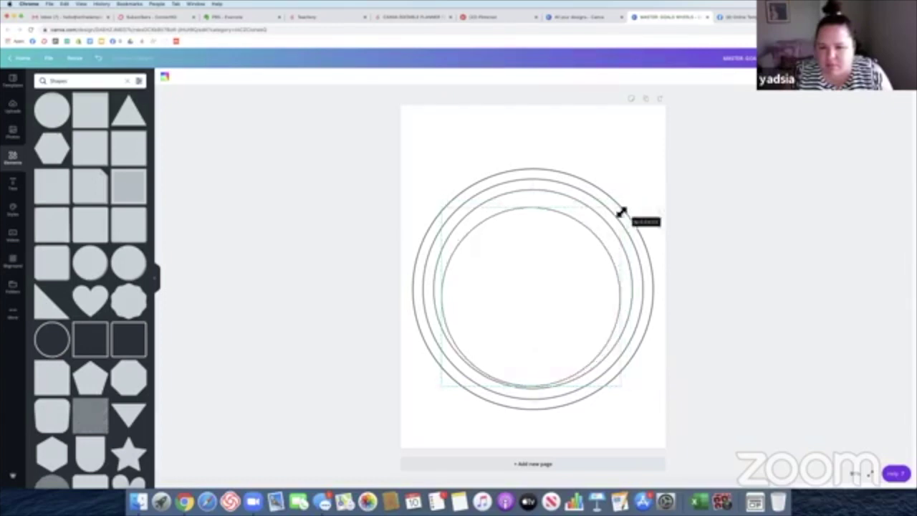
left_click_drag(538, 277, 541, 271)
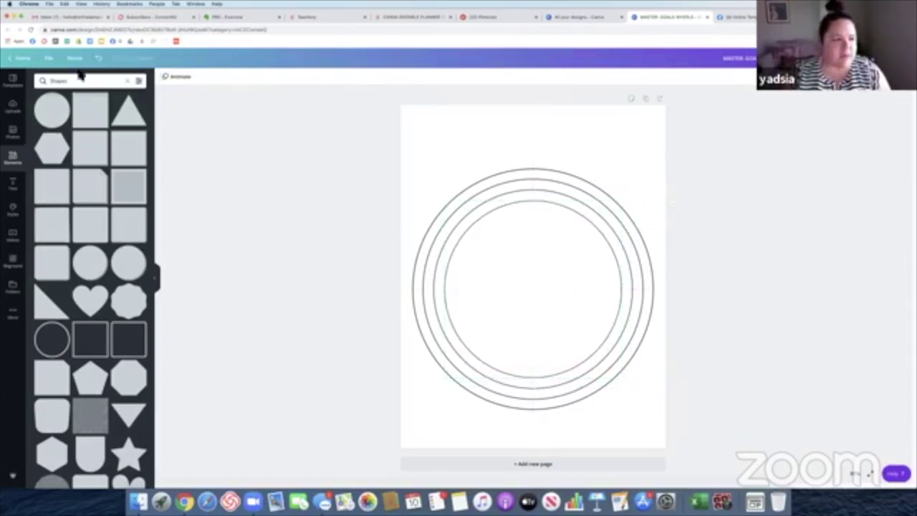
Show the rulers around the page and toggle the guides on and off
left_click(50, 58)
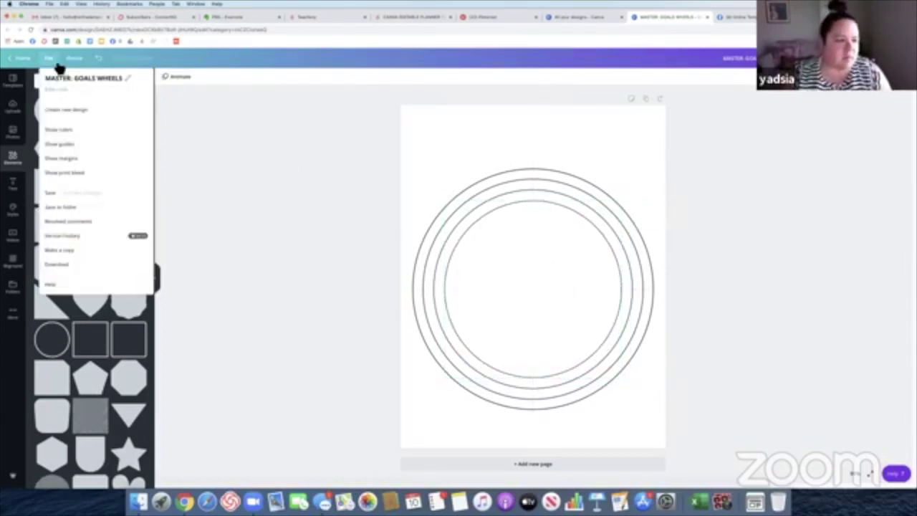
left_click(75, 129)
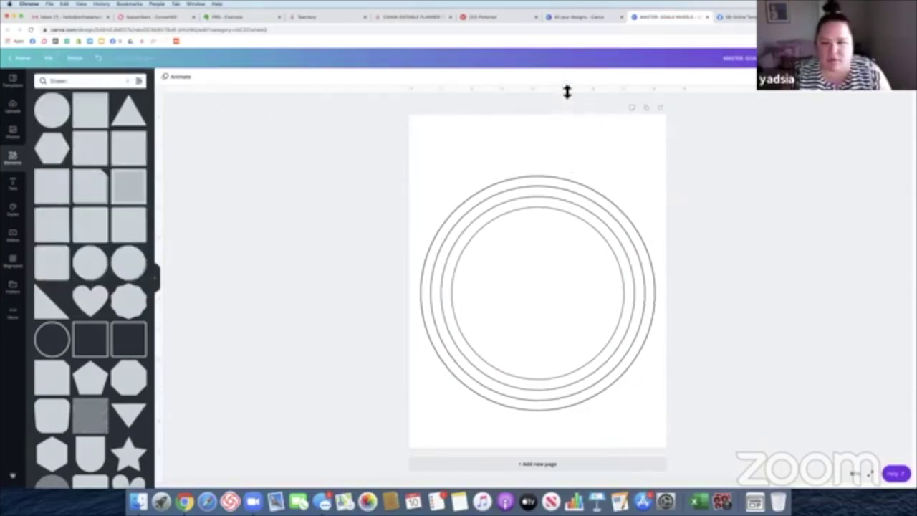
left_click(50, 59)
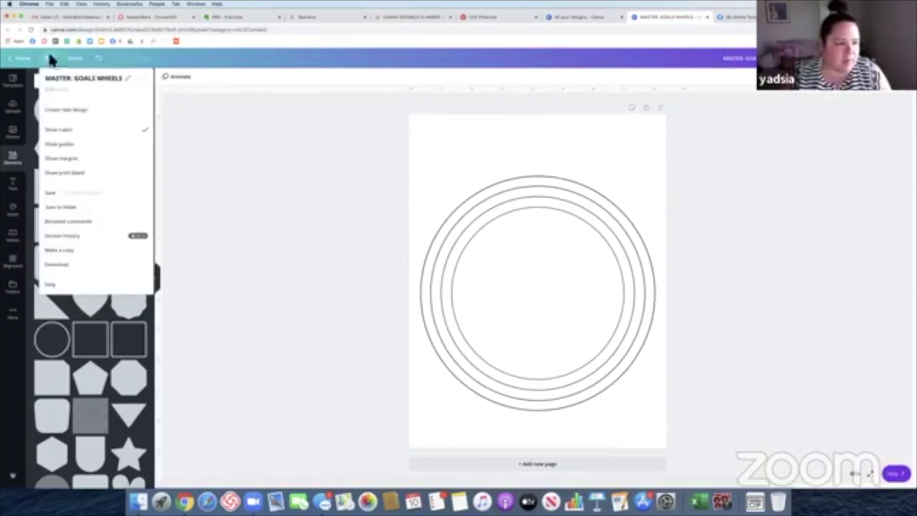
left_click(77, 146)
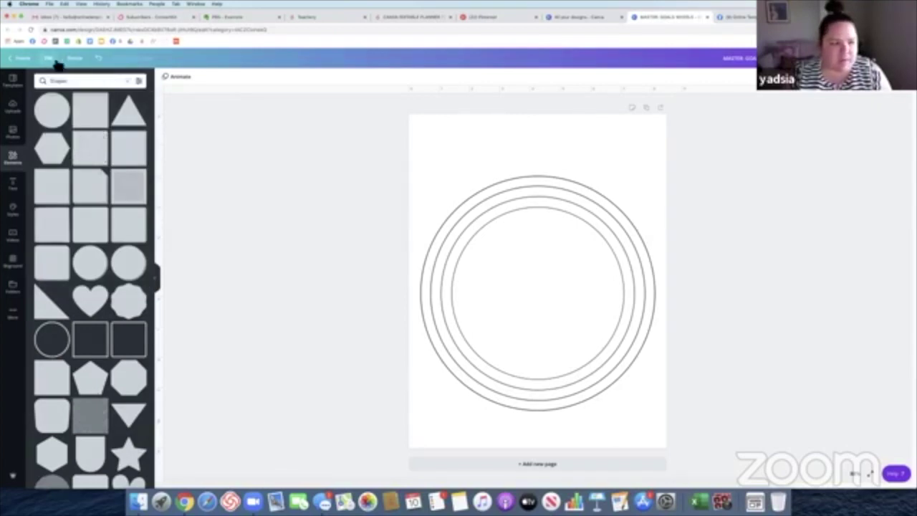
left_click(50, 58)
left_click(74, 151)
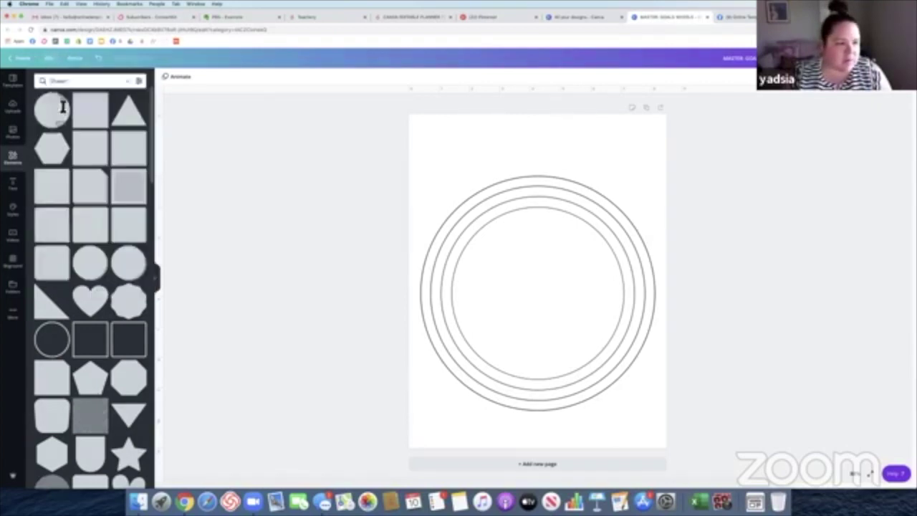
Show the page margins around the concentric rings and hide them again
left_click(50, 59)
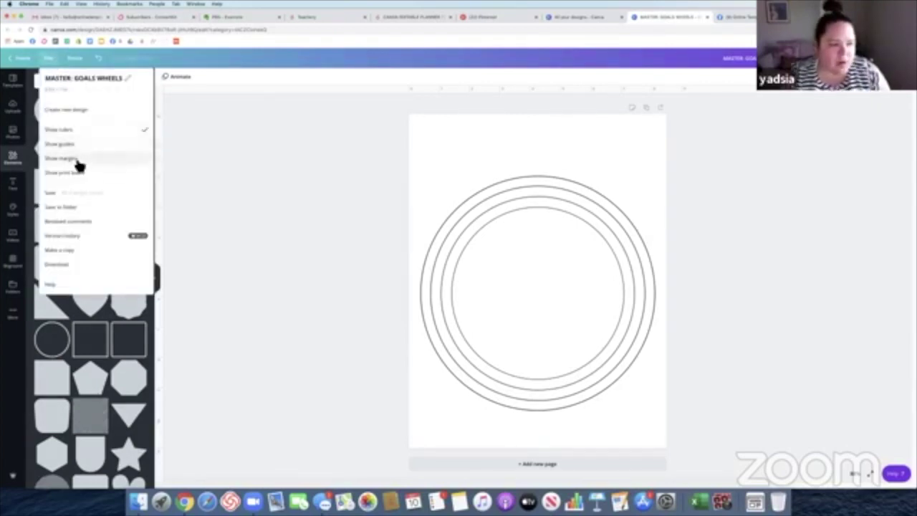
left_click(77, 160)
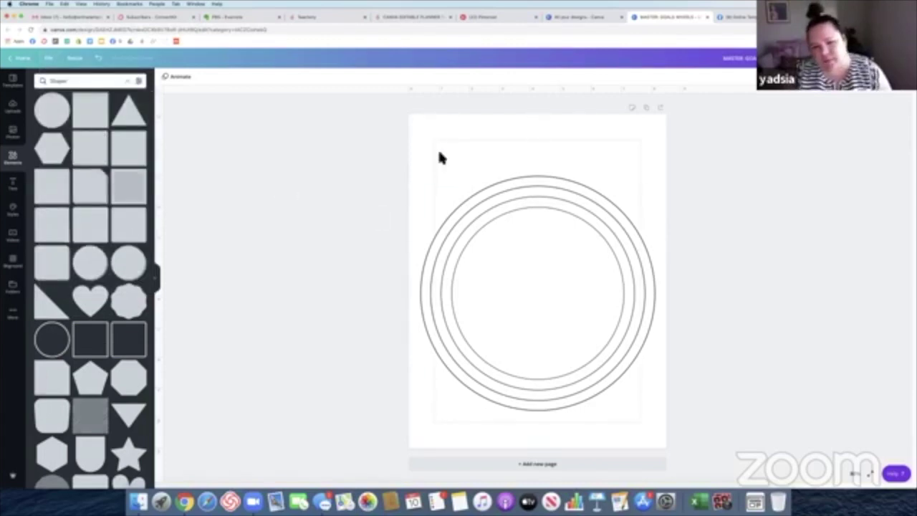
left_click(50, 59)
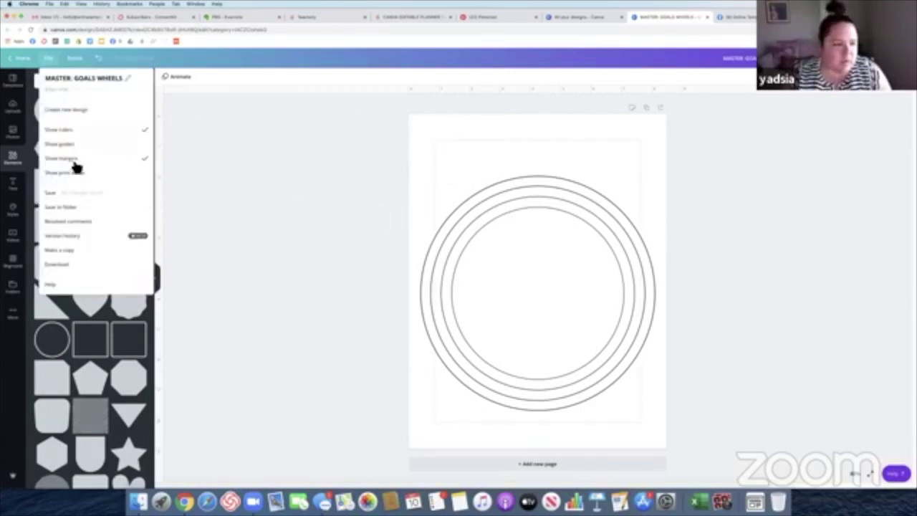
left_click(83, 160)
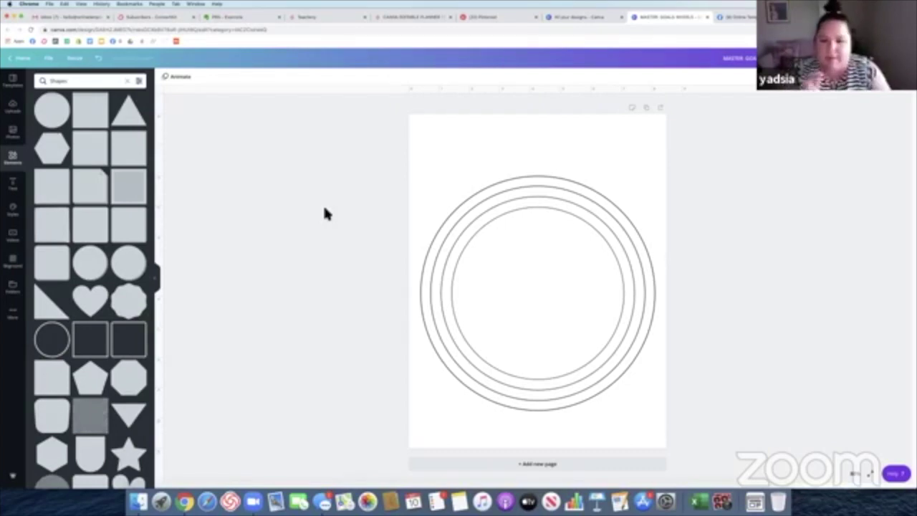
Switch to Pinterest's goal wheels results, examine the Life Balance Wheel pin and its Etsy listing, and return to the results
left_click(517, 21)
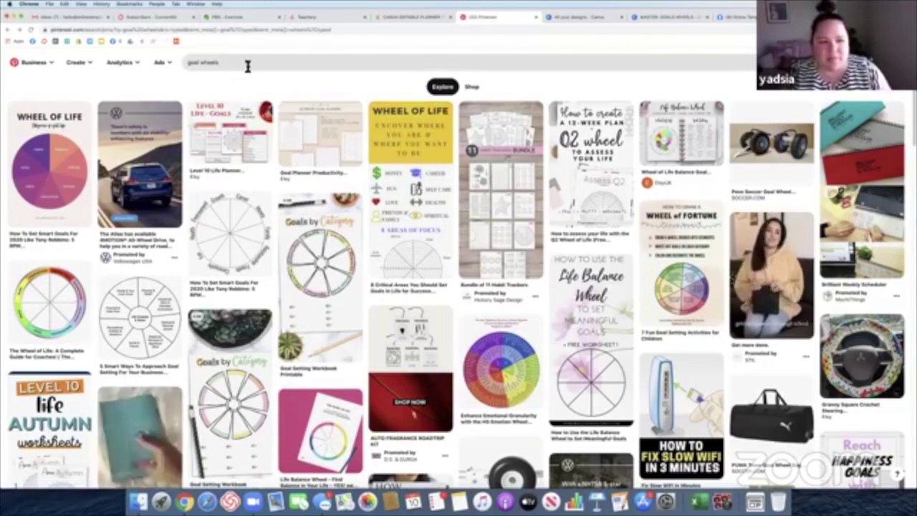
left_click(180, 63)
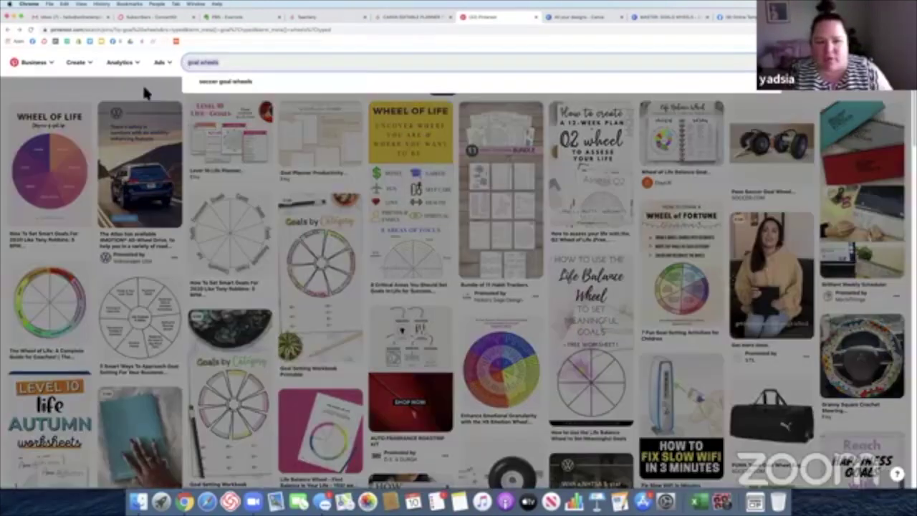
left_click(180, 86)
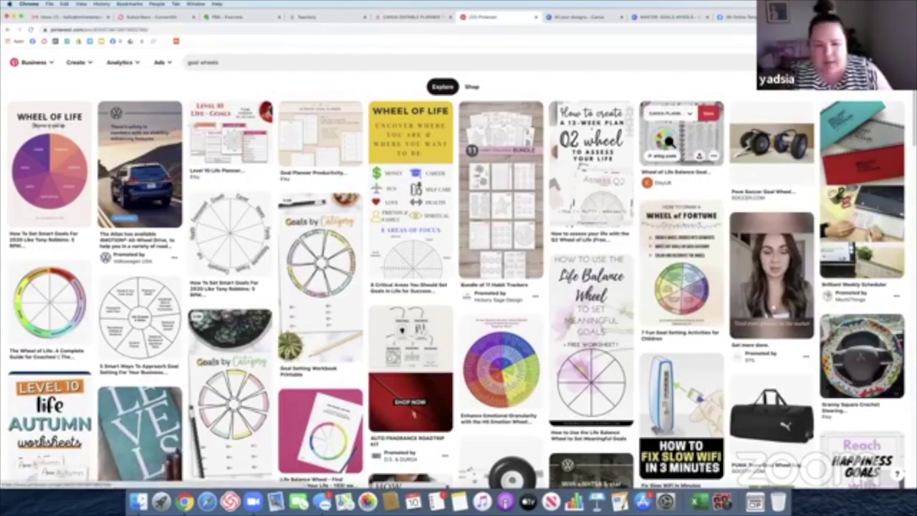
left_click(669, 141)
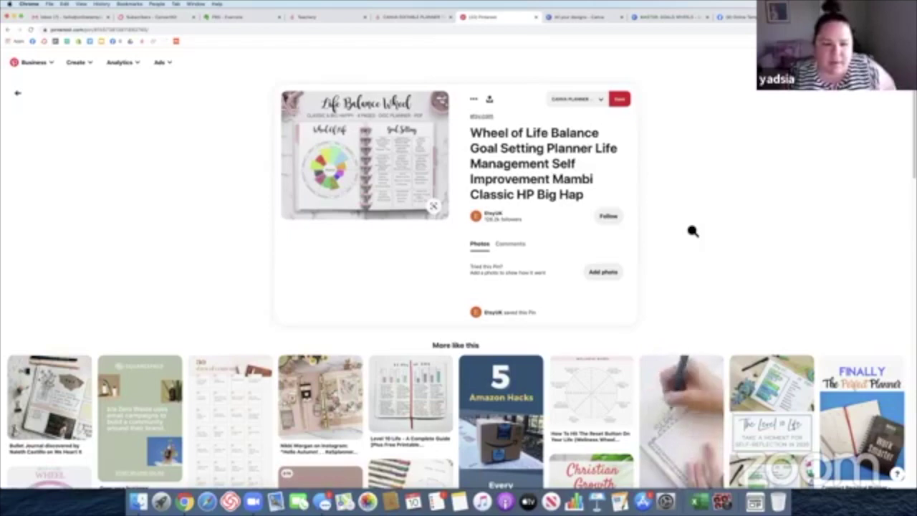
left_click(340, 192)
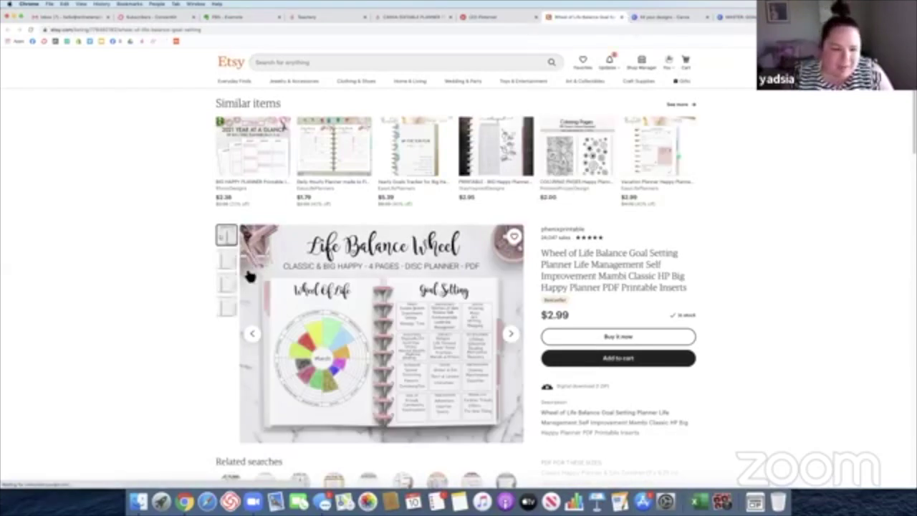
left_click(622, 19)
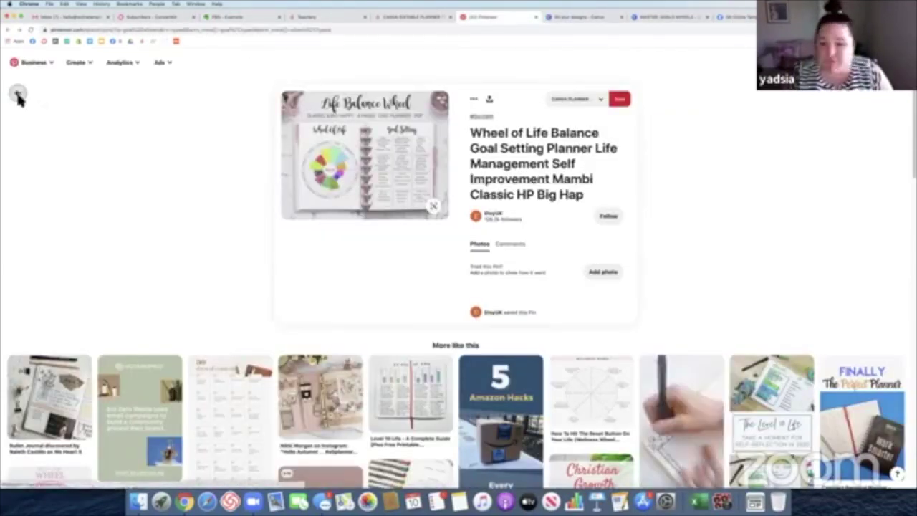
left_click(17, 95)
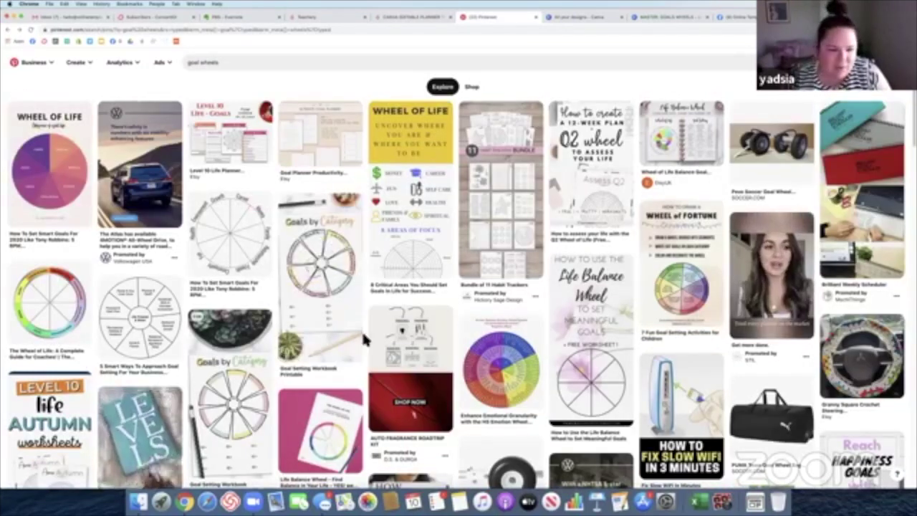
Examine the 8 Areas of Focus wheel in the Wheel of Life pin and return to the Canva goal wheels design
left_click(422, 269)
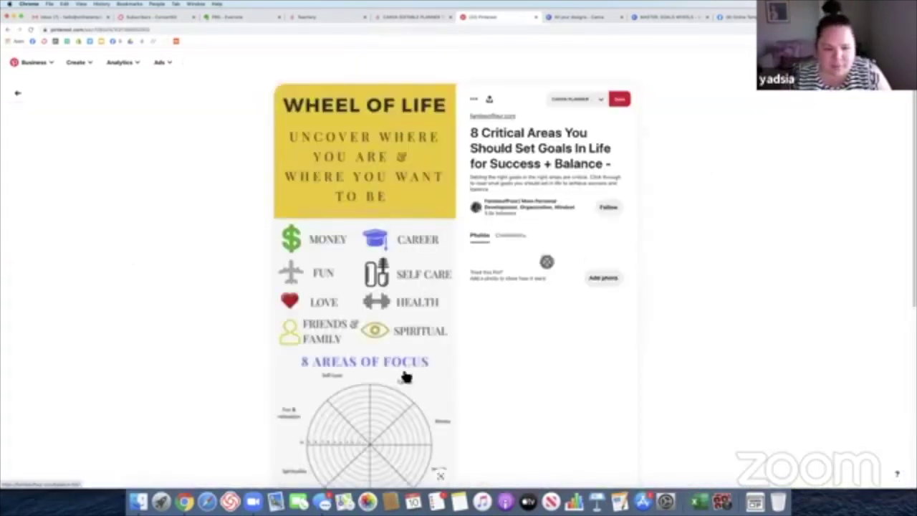
scroll(405, 377, "down", 8)
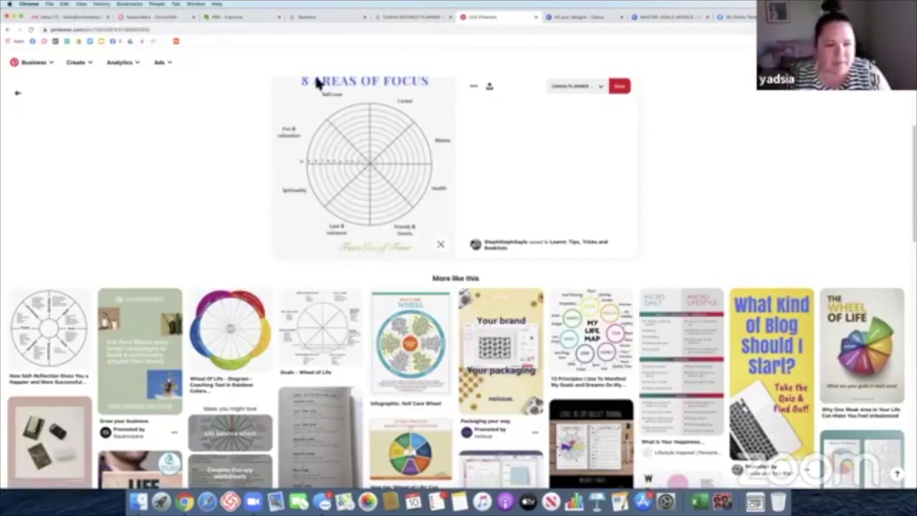
left_click(673, 17)
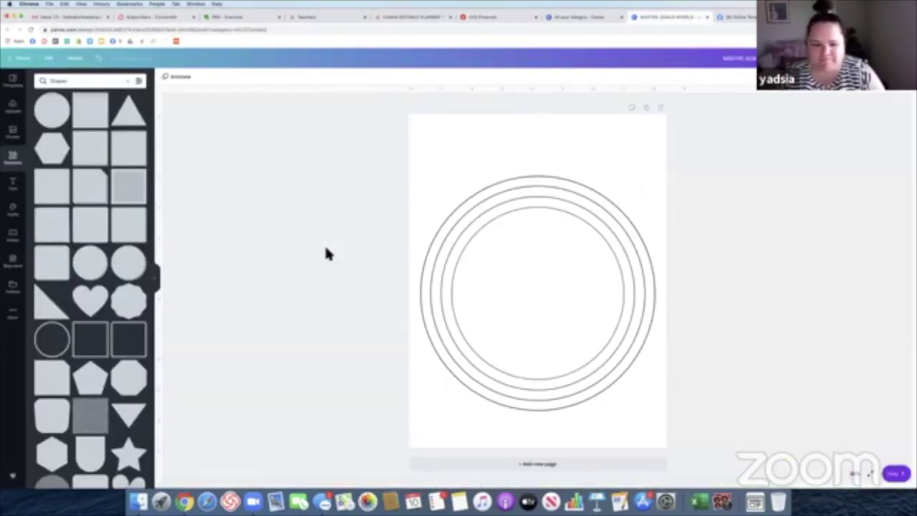
Duplicate the fourth ring, shrink the copy to an even gap, centre it as a fifth ring and select it
left_click(521, 288)
left_click_drag(640, 215, 614, 232)
left_click_drag(541, 300, 540, 288)
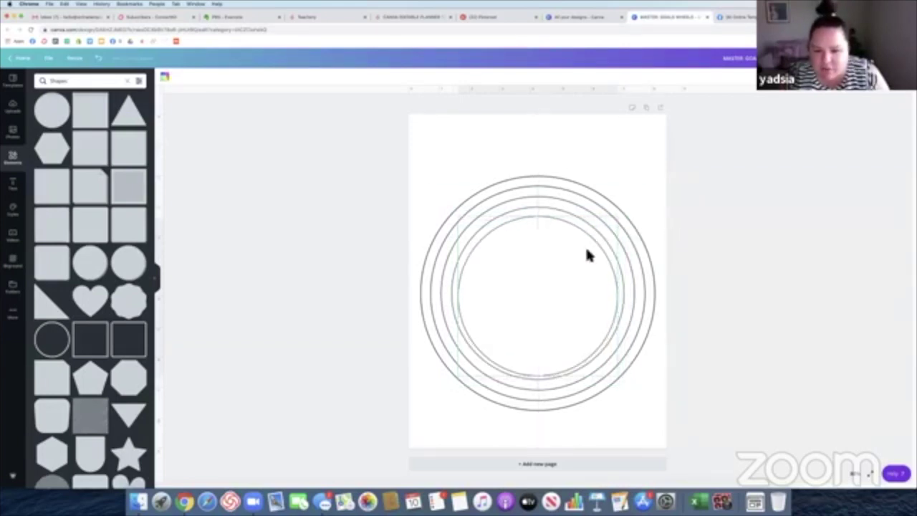
left_click_drag(620, 220, 612, 225)
left_click_drag(531, 294, 538, 295)
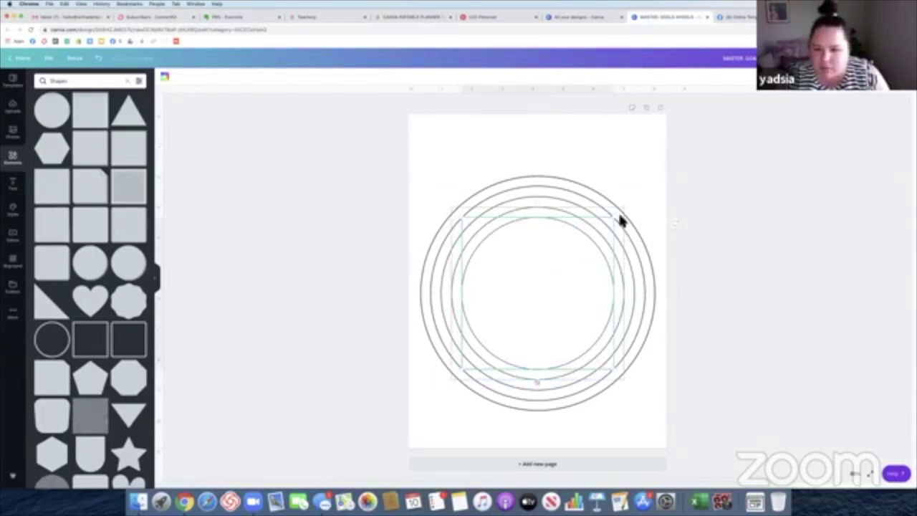
left_click_drag(617, 219, 614, 224)
left_click_drag(525, 283, 528, 282)
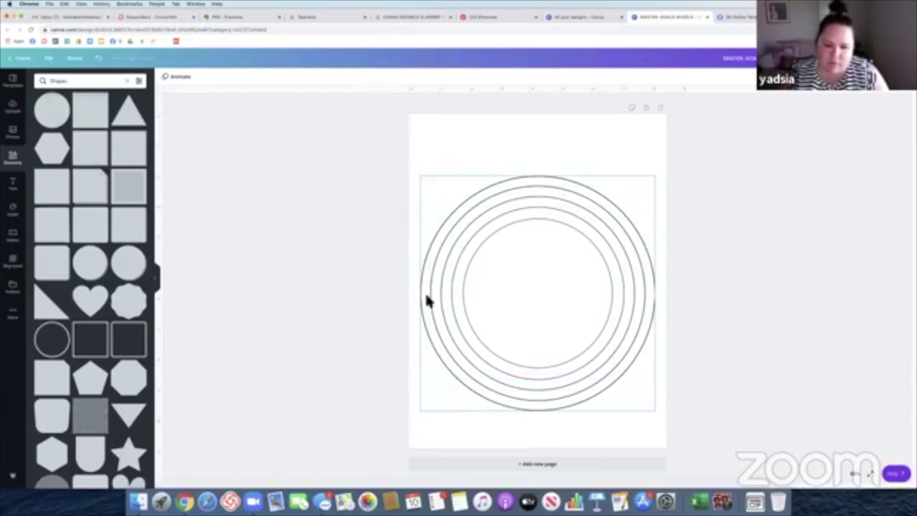
left_click(567, 264)
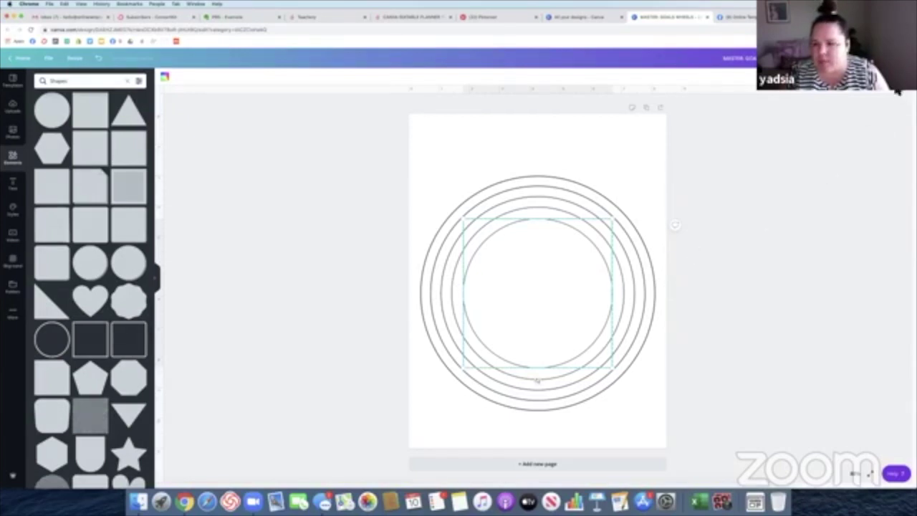
Duplicate the fifth ring, shrink the copy to an even gap and centre it as a sixth ring
left_click_drag(613, 219, 607, 242)
left_click_drag(505, 289, 507, 285)
left_click_drag(607, 231, 597, 239)
left_click_drag(530, 287, 532, 284)
Duplicate the sixth ring, shrink the copy until its gap matches the others and centre it as a seventh ring
left_click_drag(602, 231, 592, 259)
left_click_drag(531, 297, 529, 296)
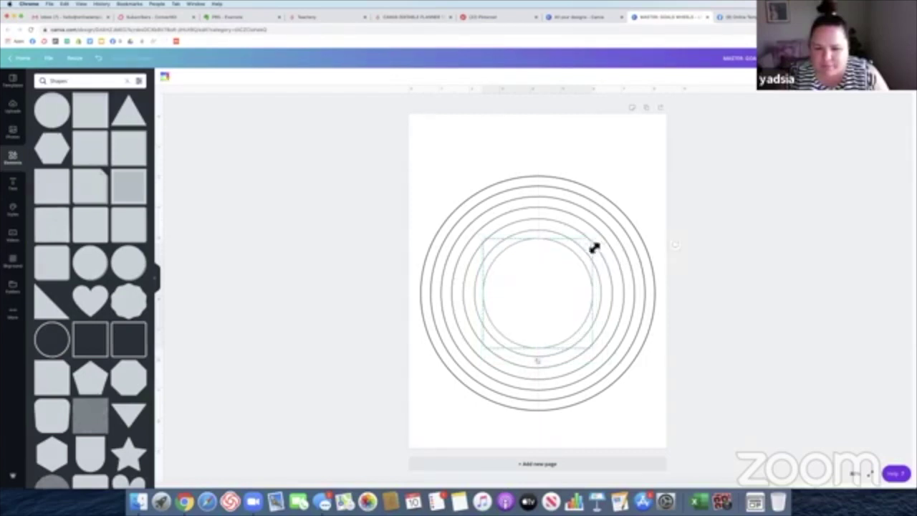
left_click_drag(594, 246, 589, 245)
left_click_drag(537, 293, 539, 290)
left_click(757, 309)
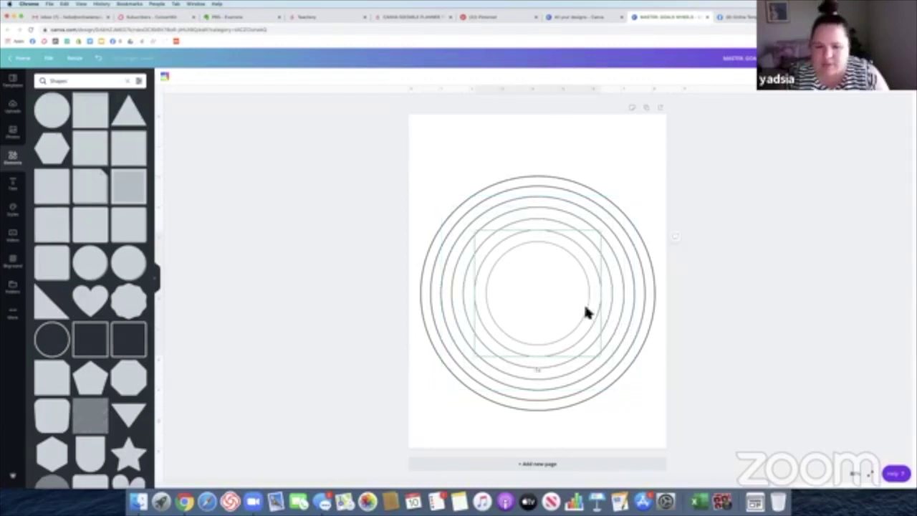
Duplicate the seventh ring, shrink the copy to an even gap and centre it as the eighth, innermost ring
left_click(551, 290)
left_click_drag(587, 244, 582, 269)
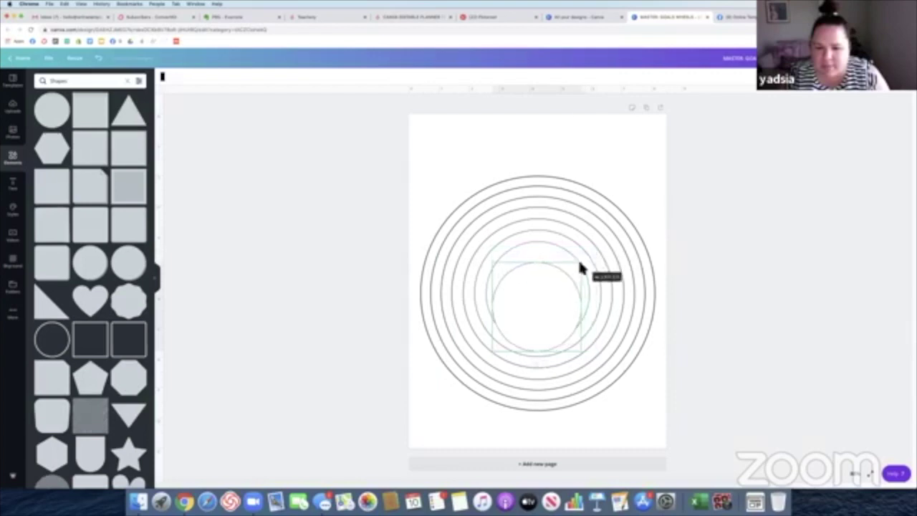
left_click_drag(541, 296, 541, 293)
left_click_drag(585, 256, 581, 261)
left_click_drag(528, 299, 529, 295)
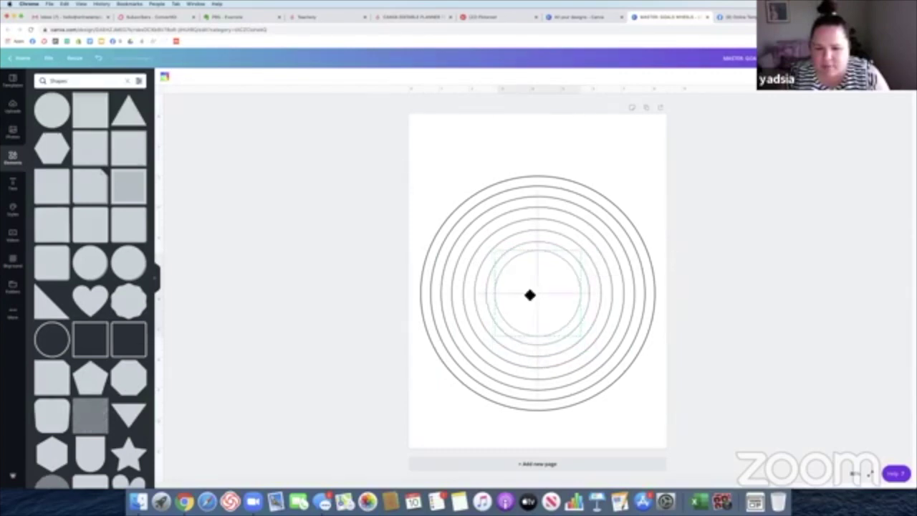
left_click_drag(581, 256, 577, 260)
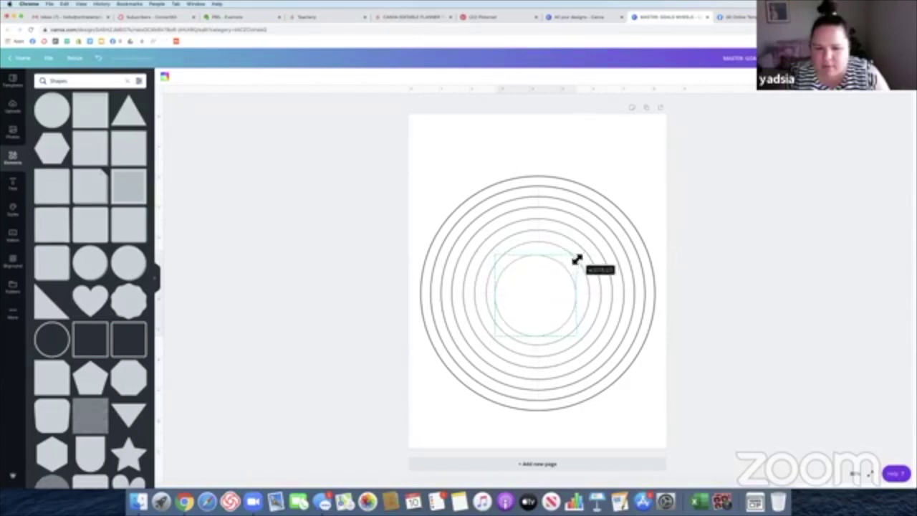
left_click_drag(528, 300, 532, 300)
left_click(746, 324)
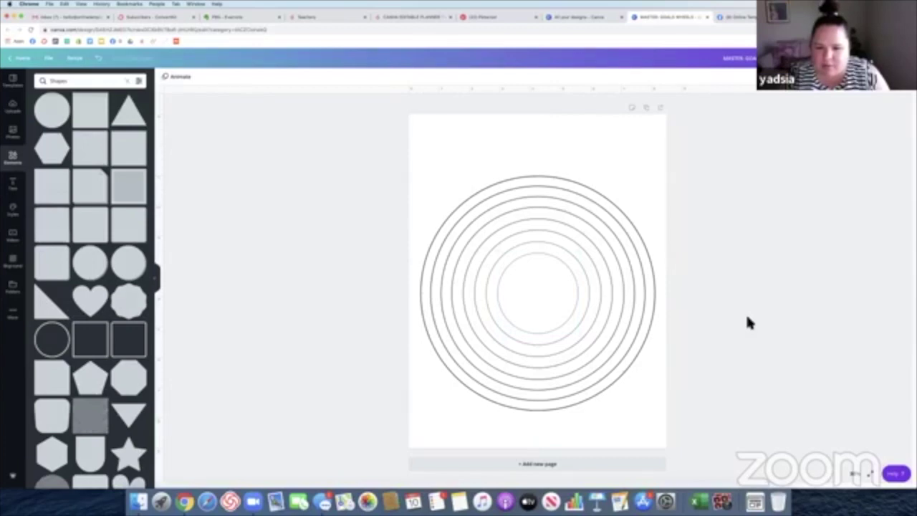
Add a square shape, shrink it to a small rectangle and place it above the rings
left_click(106, 119)
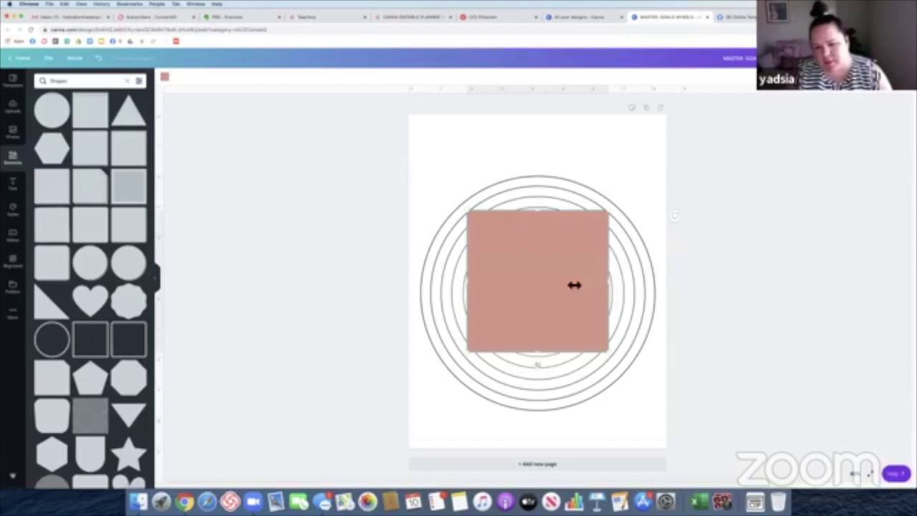
left_click_drag(574, 285, 488, 286)
left_click_drag(478, 350, 555, 166)
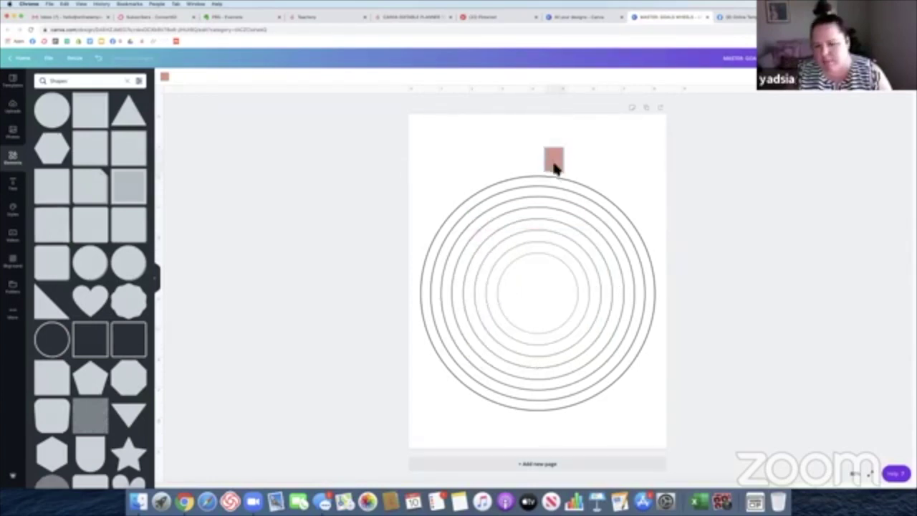
Resize the small rectangle to fit the gap between the two outermost rings as a spacing gauge
left_click(860, 478)
left_click(860, 348)
scroll(558, 323, "up", 5)
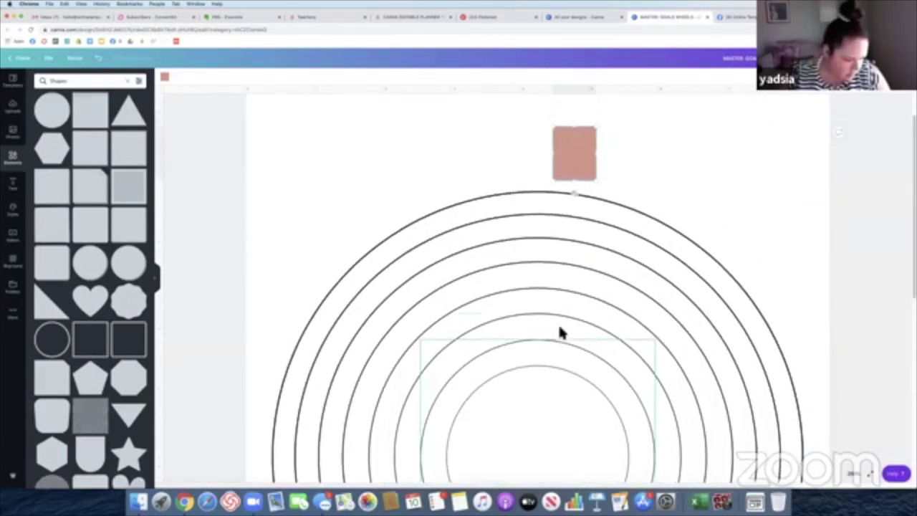
scroll(559, 322, "up", 2)
left_click_drag(570, 208, 532, 280)
left_click_drag(541, 317, 541, 284)
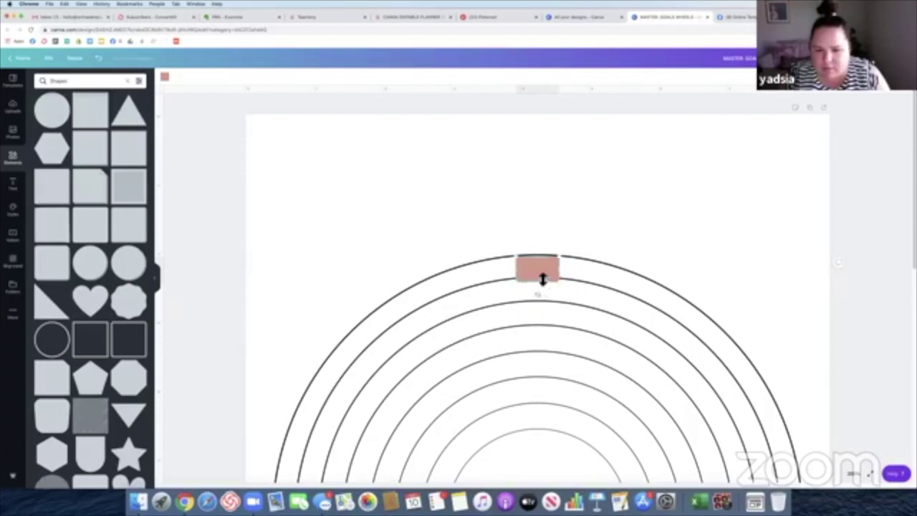
left_click_drag(558, 283, 549, 278)
Compare the ring gaps by moving the spacer rectangle inward from the second gap to the innermost one
left_click_drag(534, 267, 536, 289)
scroll(536, 272, "down", 5)
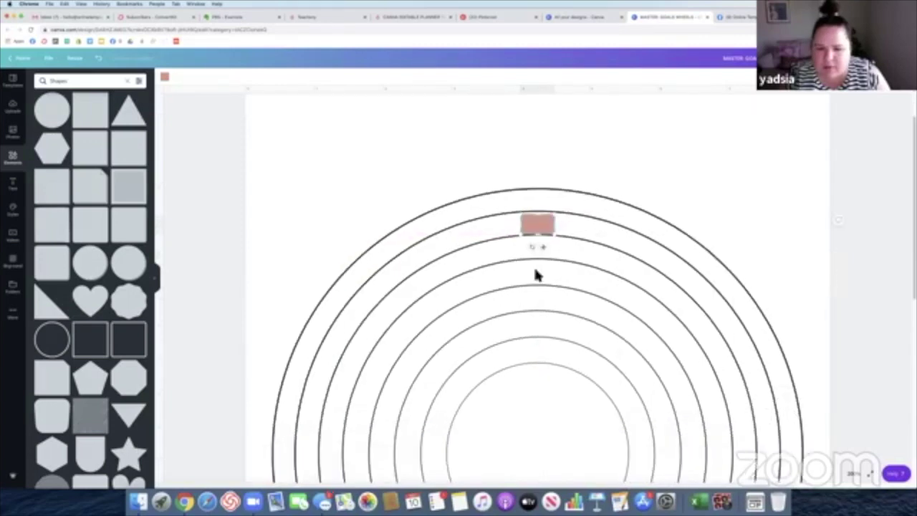
scroll(542, 164, "up", 2)
left_click_drag(537, 133, 537, 178)
left_click(605, 183)
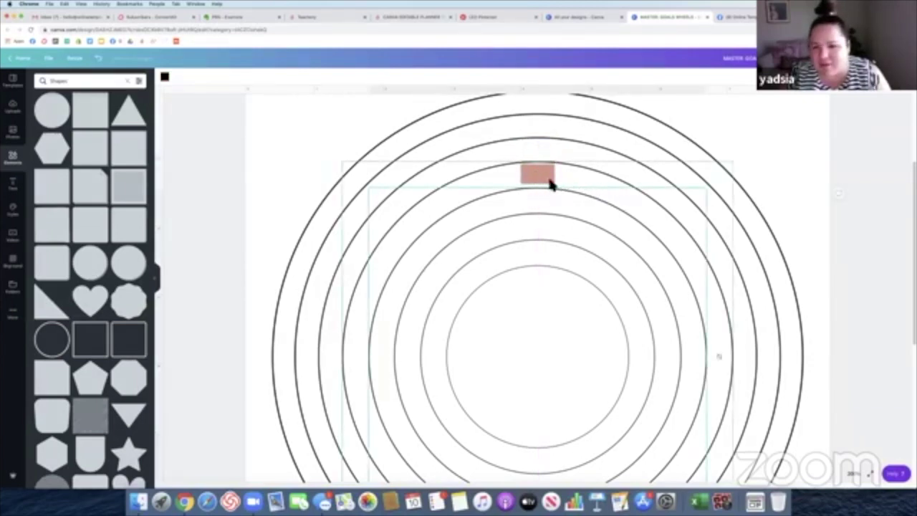
left_click_drag(538, 175, 537, 252)
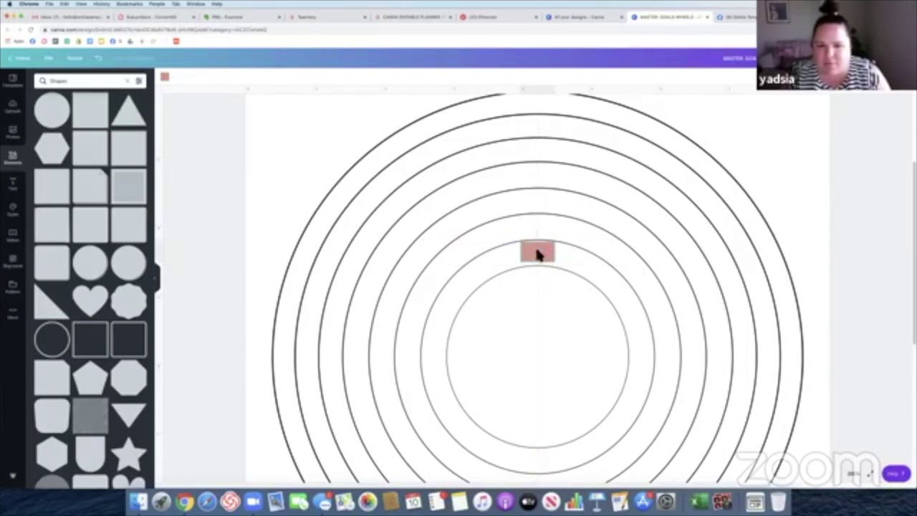
Enlarge the outermost ring slightly to widen its gap, and move the spacer rectangle off the rings to the page's upper right
scroll(620, 270, "up", 2)
left_click(599, 152)
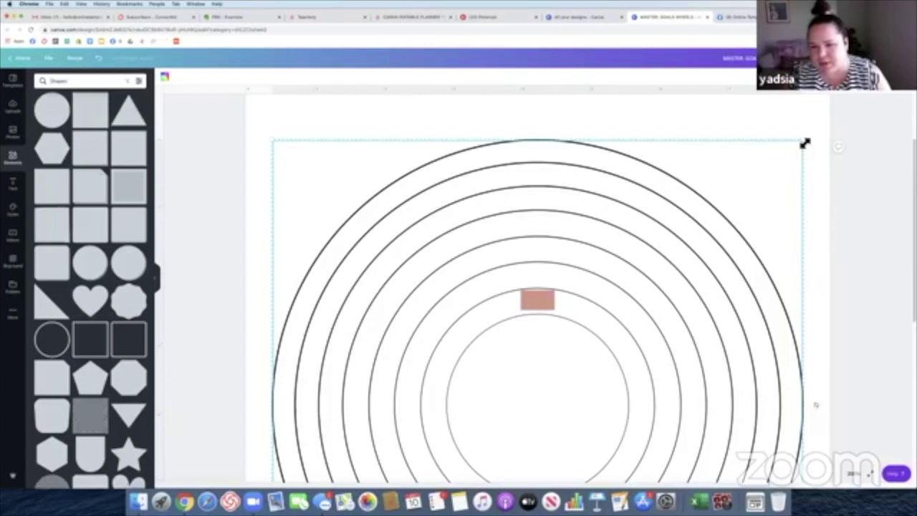
left_click_drag(806, 142, 811, 138)
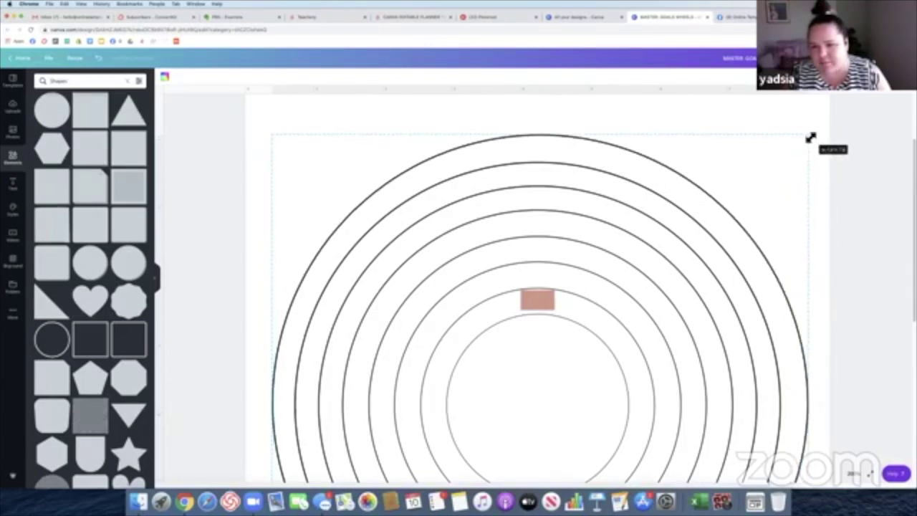
left_click_drag(810, 138, 811, 137)
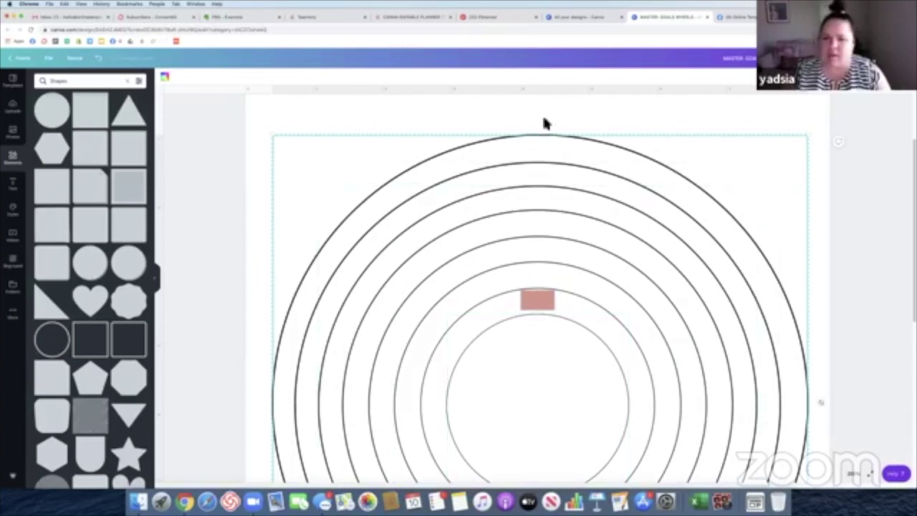
left_click_drag(534, 301, 799, 142)
left_click(853, 474)
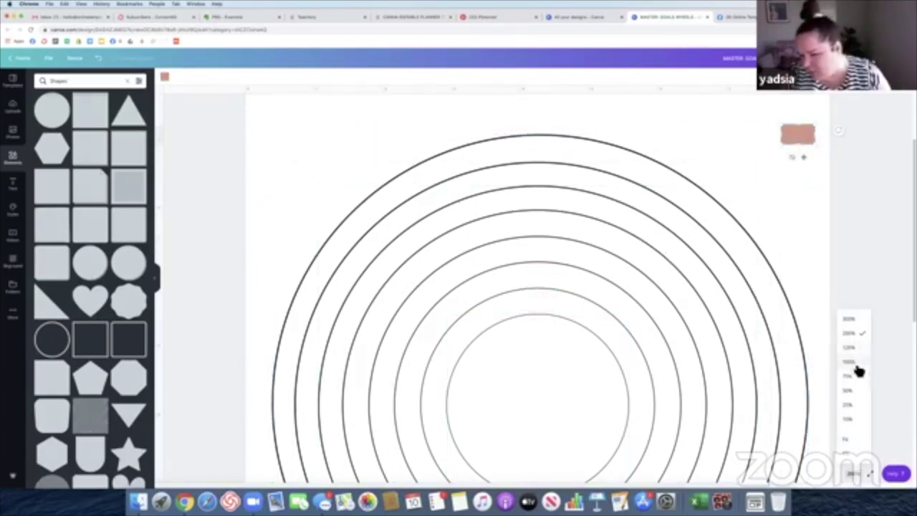
left_click(847, 361)
left_click(538, 150)
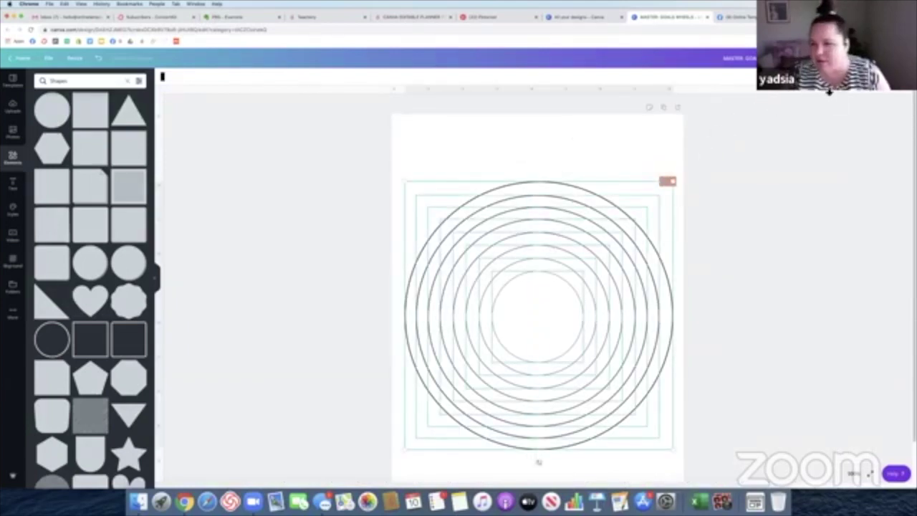
left_click(746, 89)
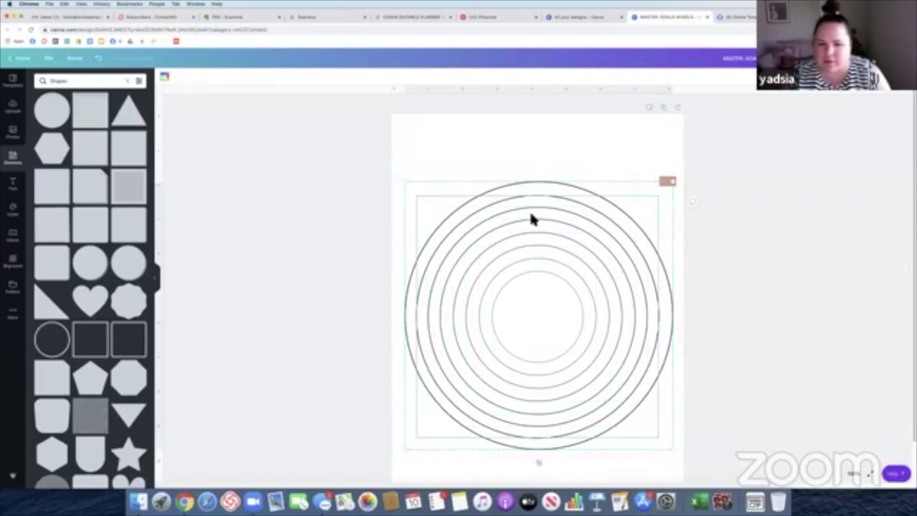
left_click(531, 144)
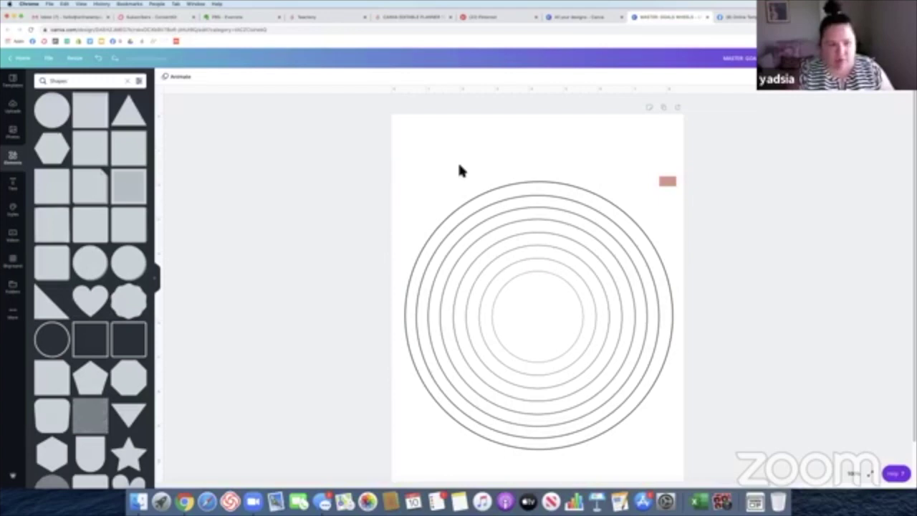
Move the spacer rectangle clear of the rings, and align all eight rings to one another by Center and Middle
left_click_drag(531, 263, 662, 162)
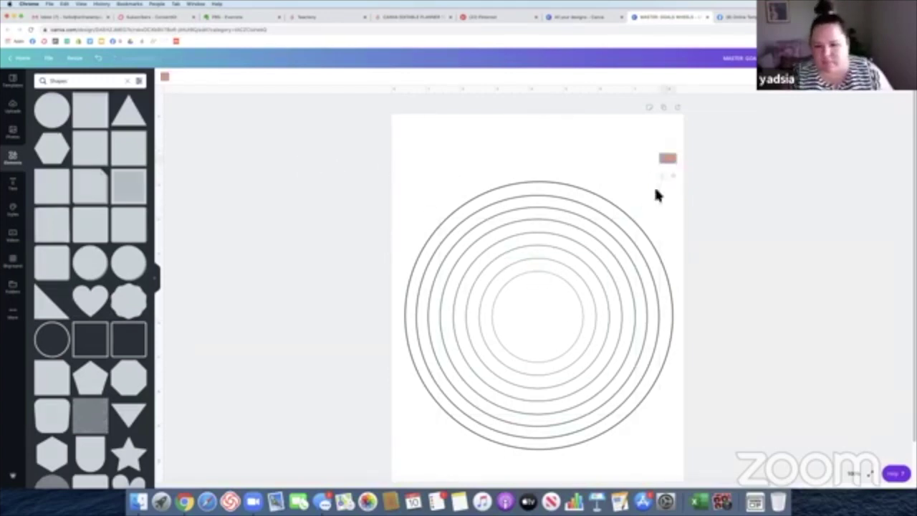
left_click(655, 295)
left_click_drag(534, 154, 534, 461)
left_click(817, 76)
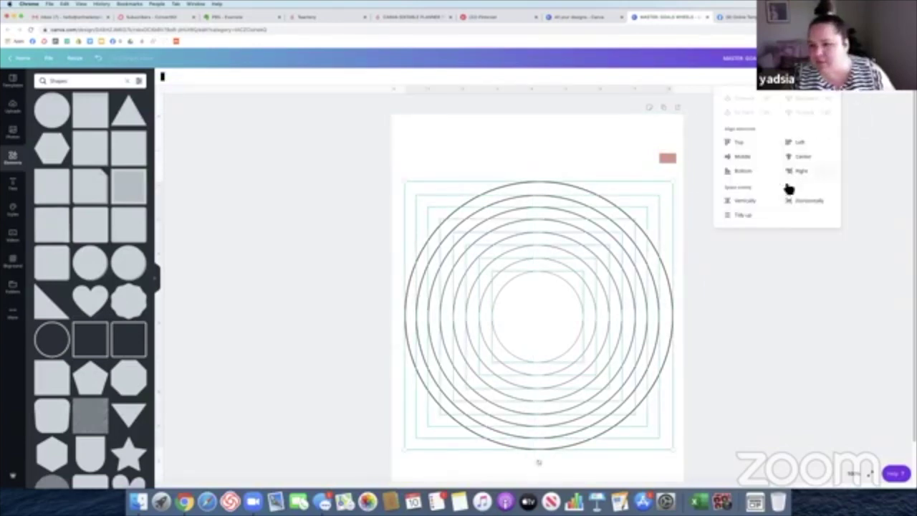
left_click(801, 158)
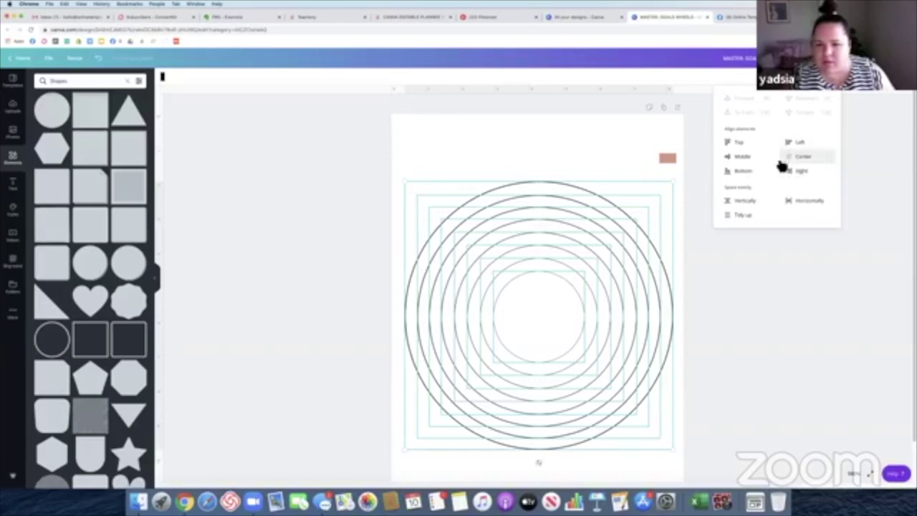
left_click(747, 158)
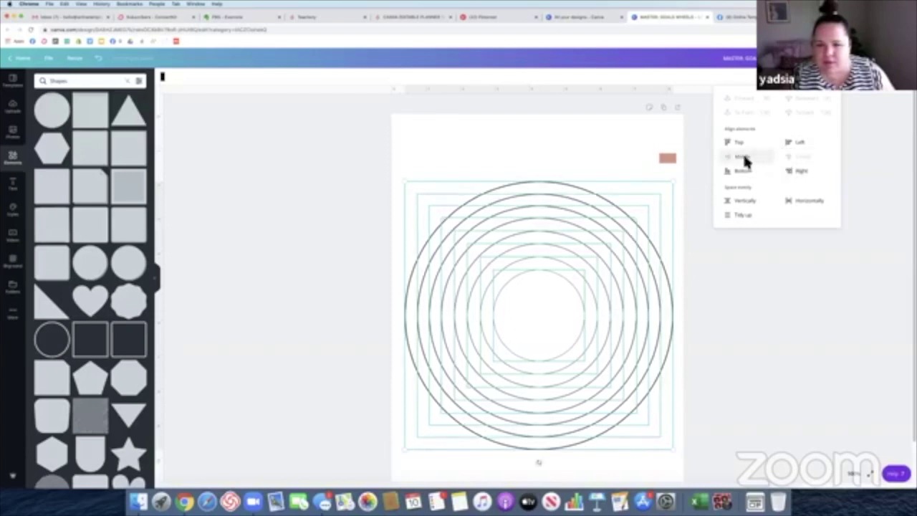
left_click(550, 148)
left_click_drag(536, 141, 539, 477)
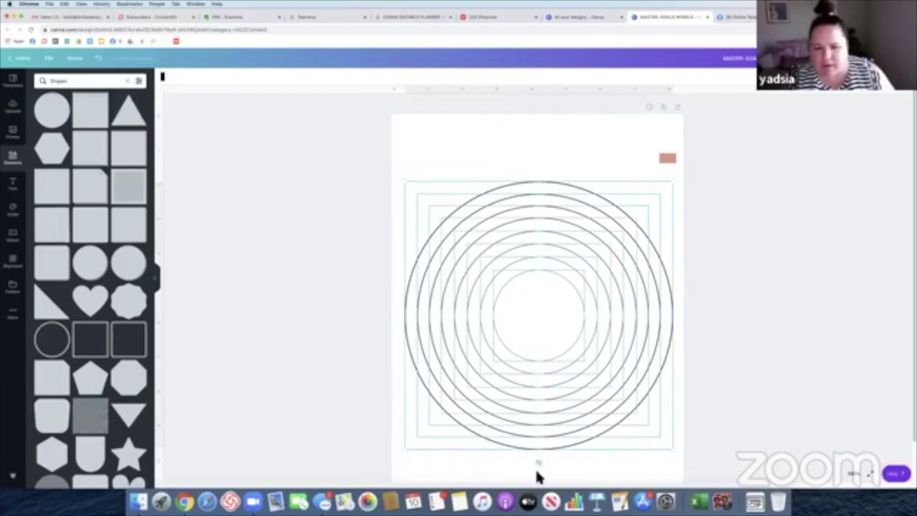
left_click(728, 313)
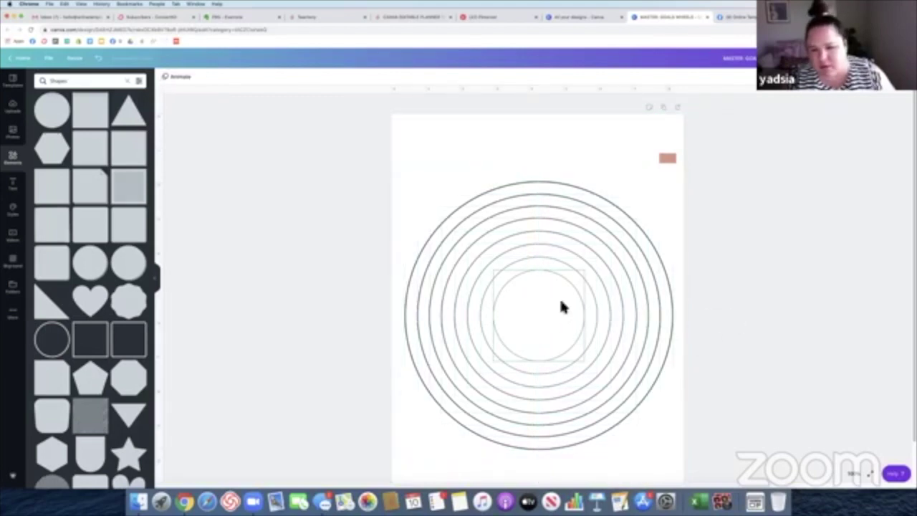
Delete the pink spacer rectangle from the page
left_click(587, 298)
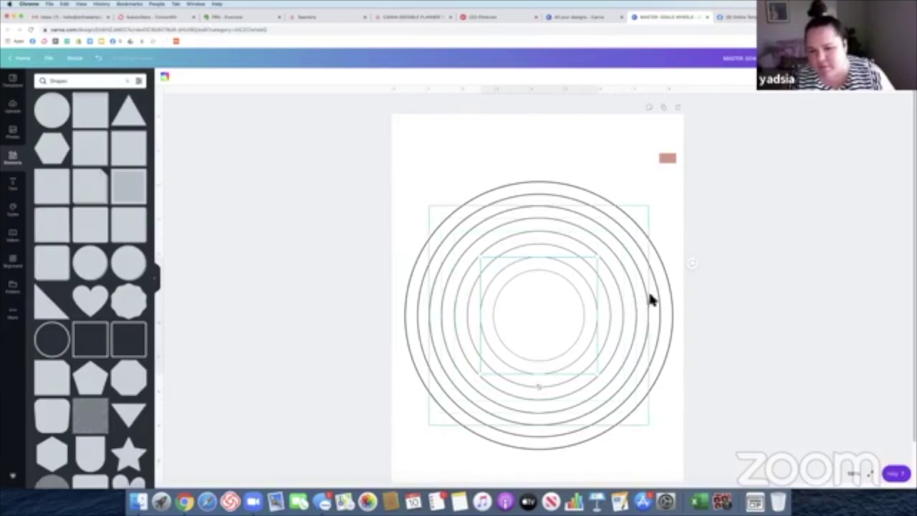
left_click(531, 147)
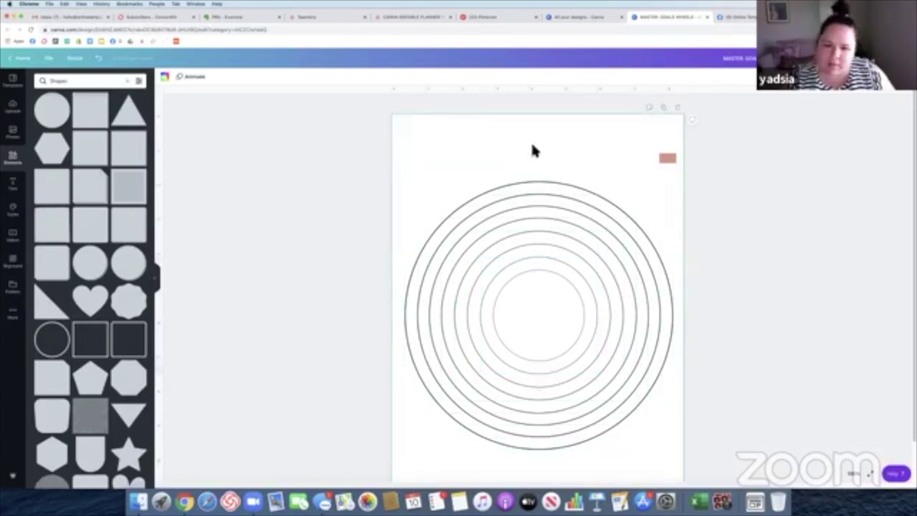
left_click_drag(668, 158, 643, 158)
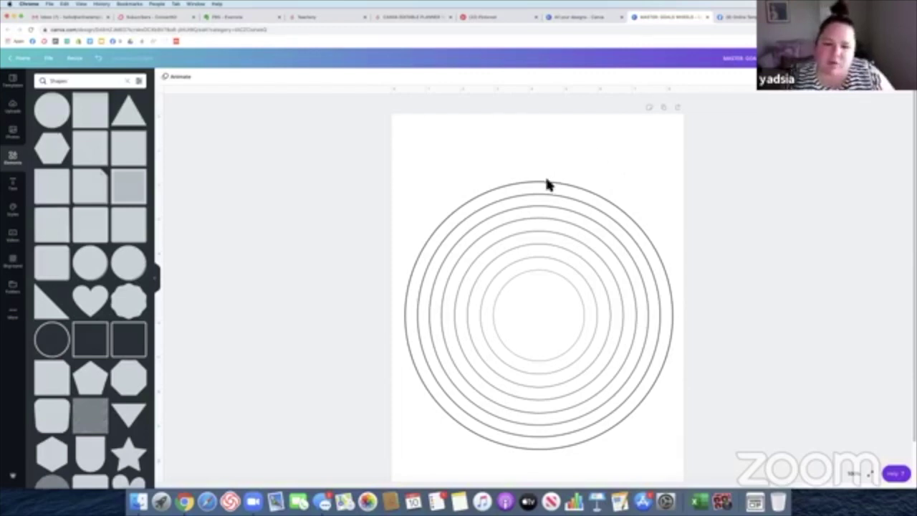
left_click(529, 300)
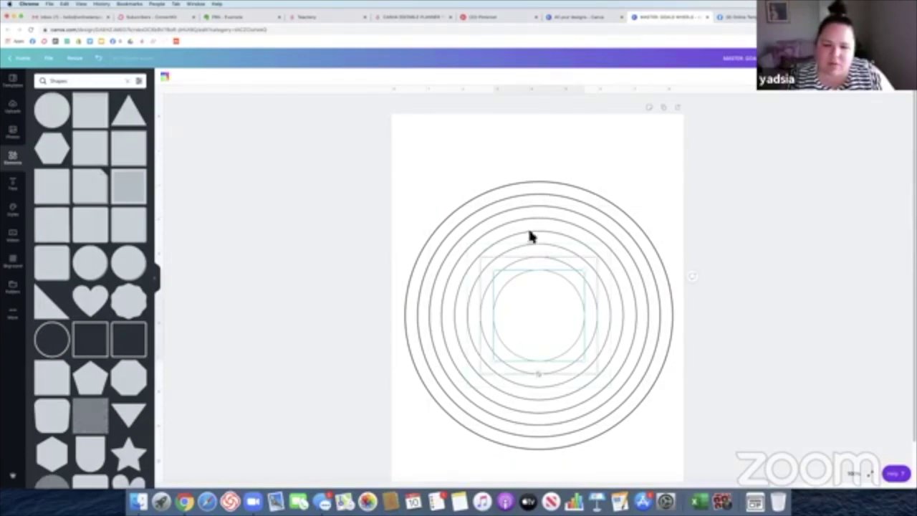
left_click(588, 148)
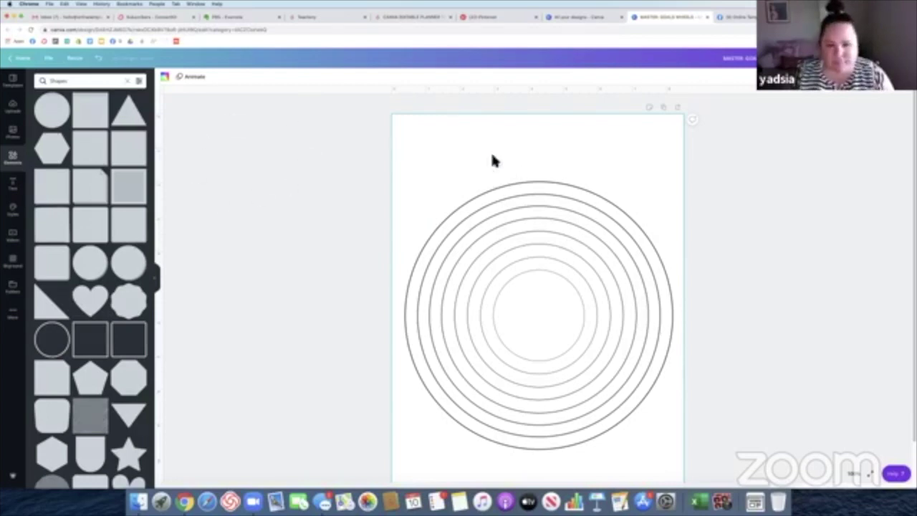
Add a straight horizontal line and recolour it black
key("super+v")
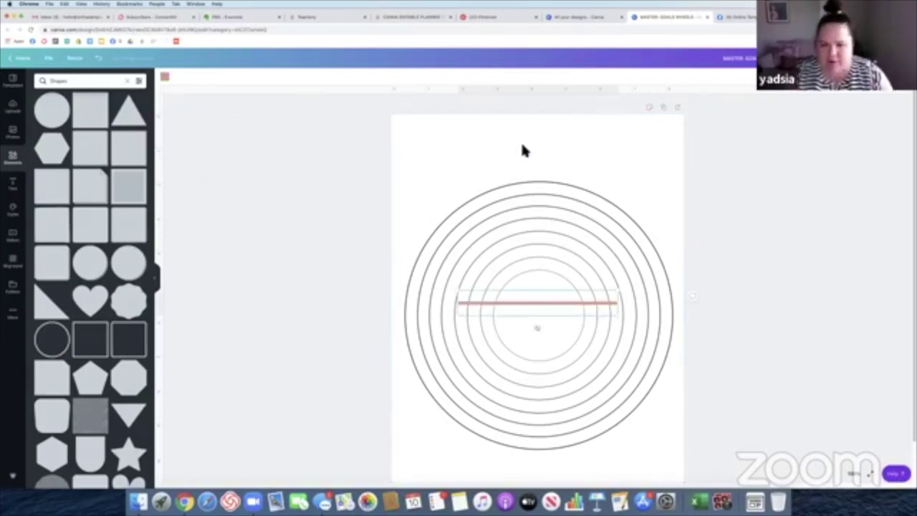
left_click(165, 78)
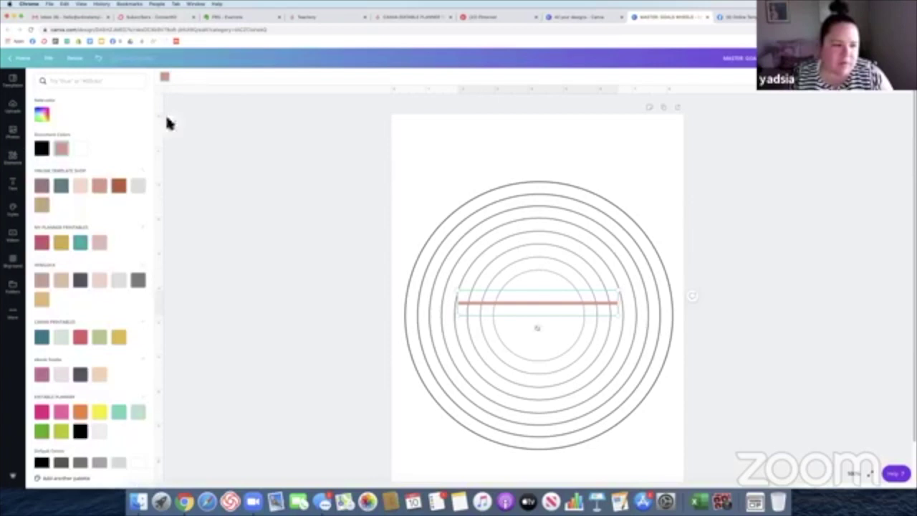
left_click(41, 148)
Shorten the black line and place it just above the outermost ring, near the page's horizontal centre
left_click_drag(534, 307, 541, 147)
left_click_drag(626, 160, 546, 169)
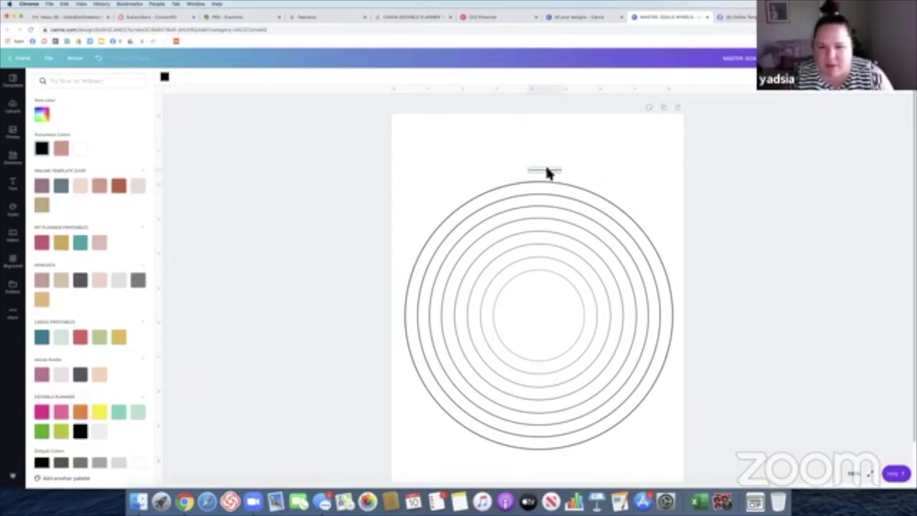
left_click(865, 482)
left_click(848, 343)
scroll(594, 329, "up", 5)
left_click(613, 214)
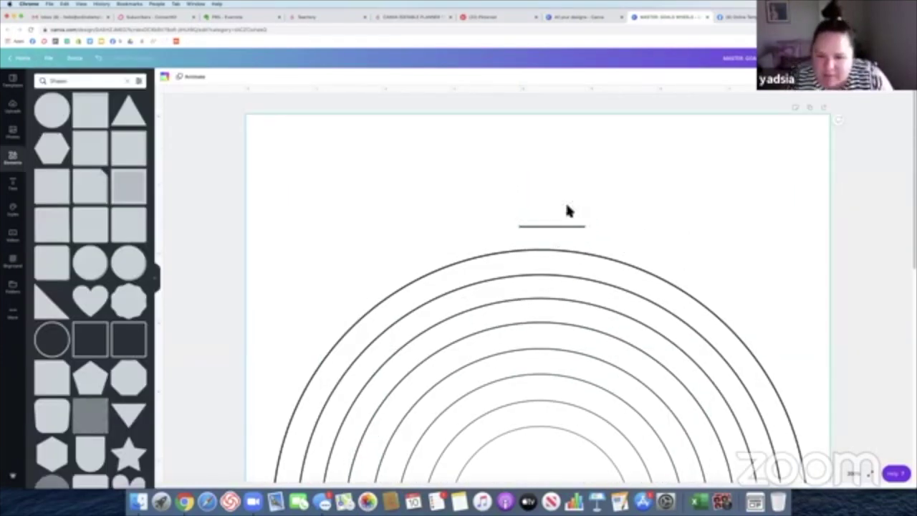
Rotate the black line to vertical and stretch it from the top of the innermost ring to slightly above the outermost ring
left_click(564, 226)
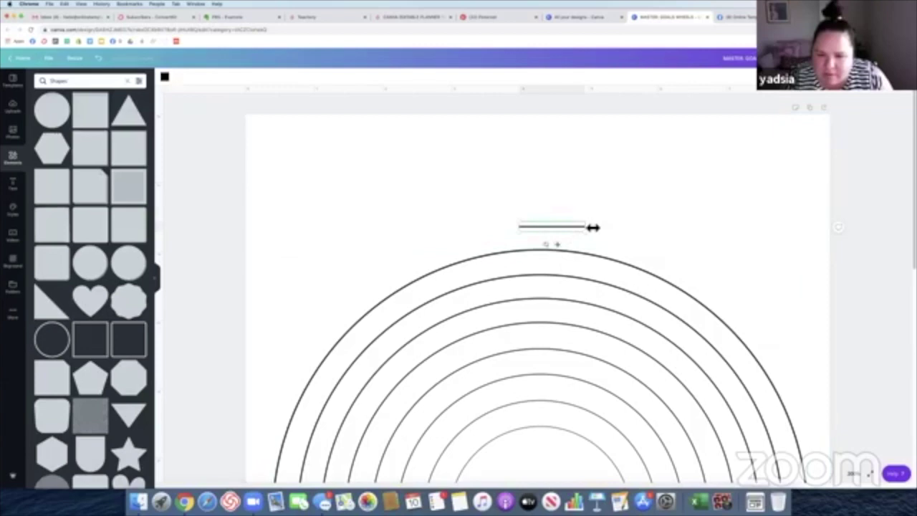
left_click_drag(589, 227, 581, 227)
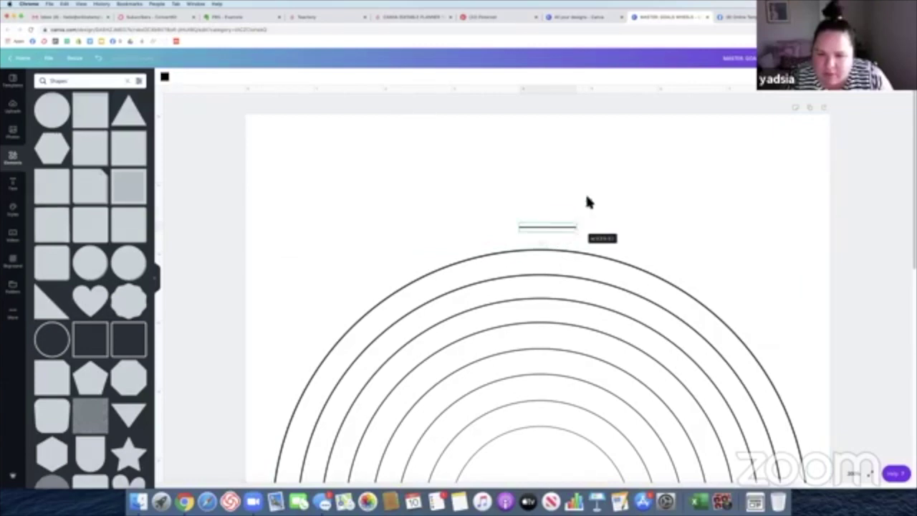
left_click_drag(547, 247, 519, 230)
scroll(518, 229, "down", 1)
left_click_drag(549, 188, 547, 223)
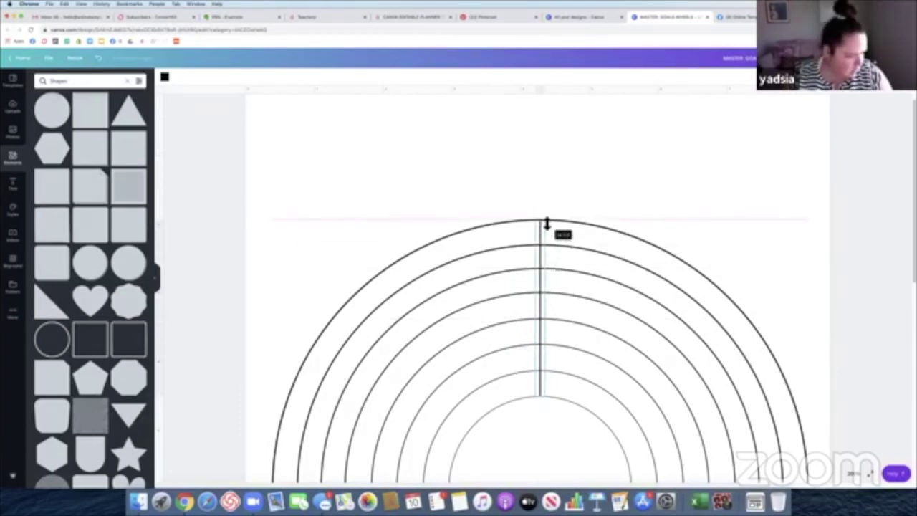
left_click_drag(547, 223, 545, 186)
left_click(638, 206)
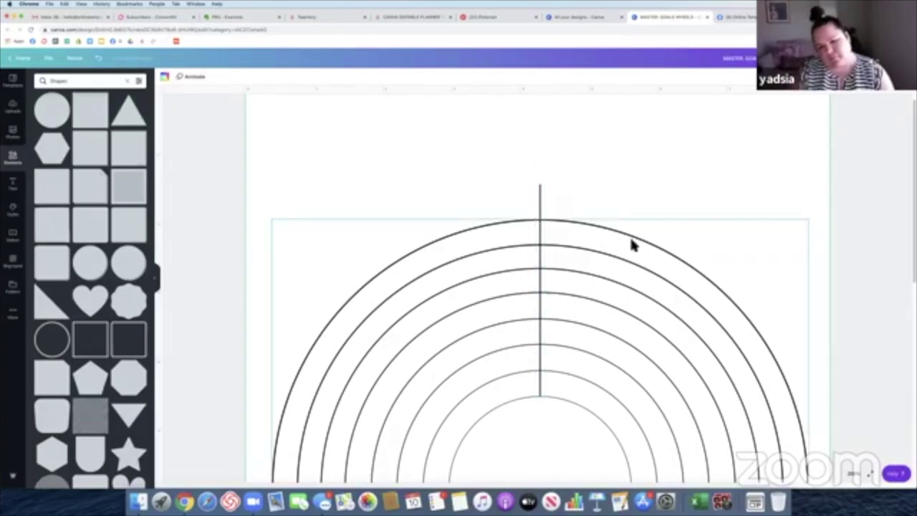
Duplicate the vertical line, tilt the copy clockwise, and place it across the rings just to the right of the original
scroll(631, 241, "down", 2)
left_click(541, 178)
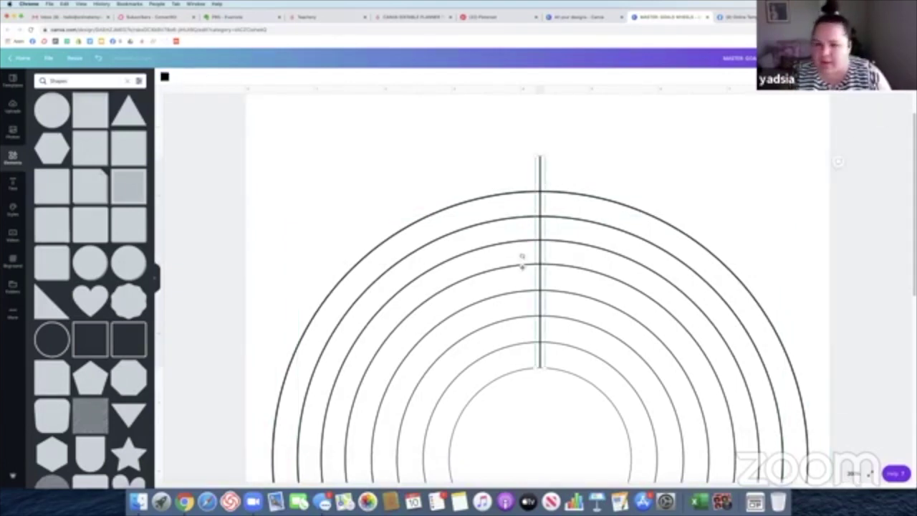
key("super+d")
left_click_drag(554, 250, 607, 249)
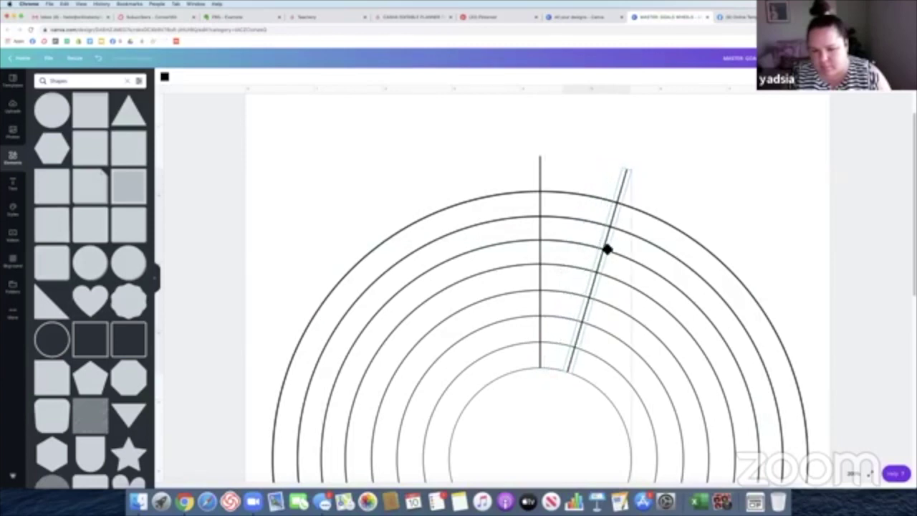
left_click(727, 198)
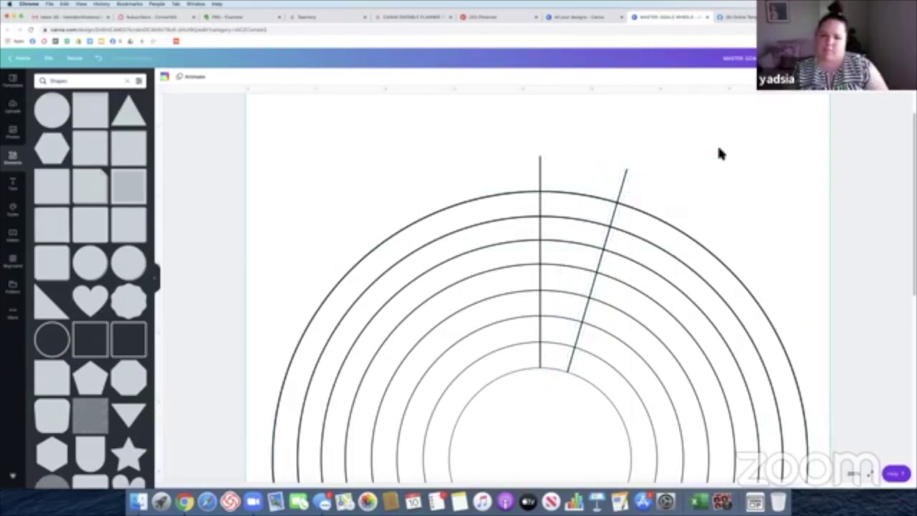
left_click(852, 474)
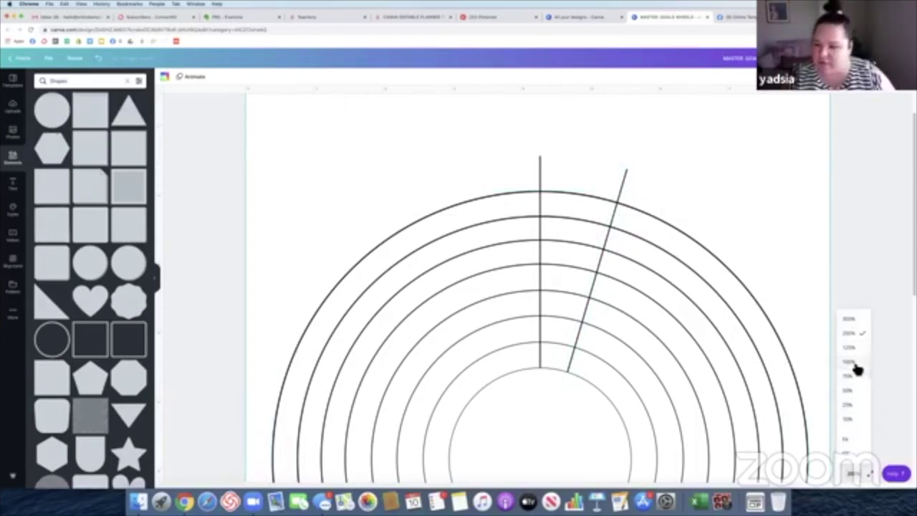
left_click(849, 361)
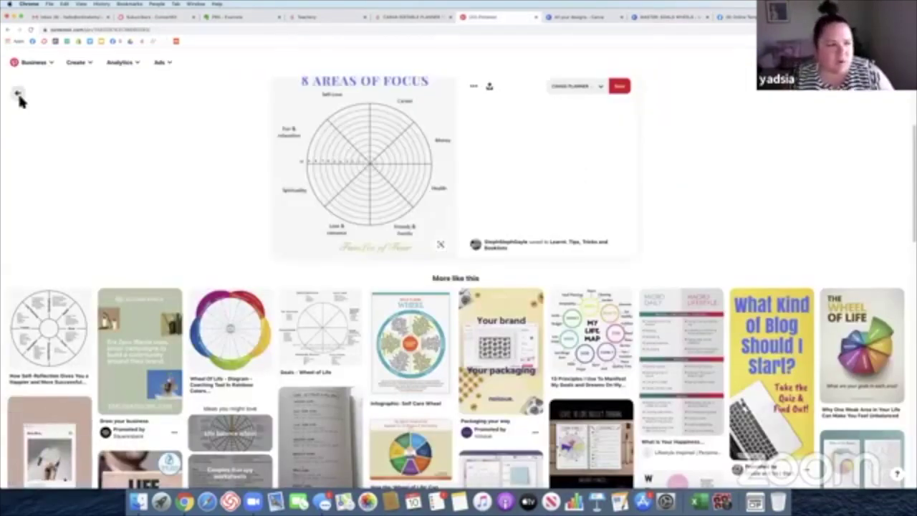
Switch to the Pinterest goal wheels results and examine the Goal Planner Productivity pin and its Etsy listing images for wheel layouts
key("super+bracketleft")
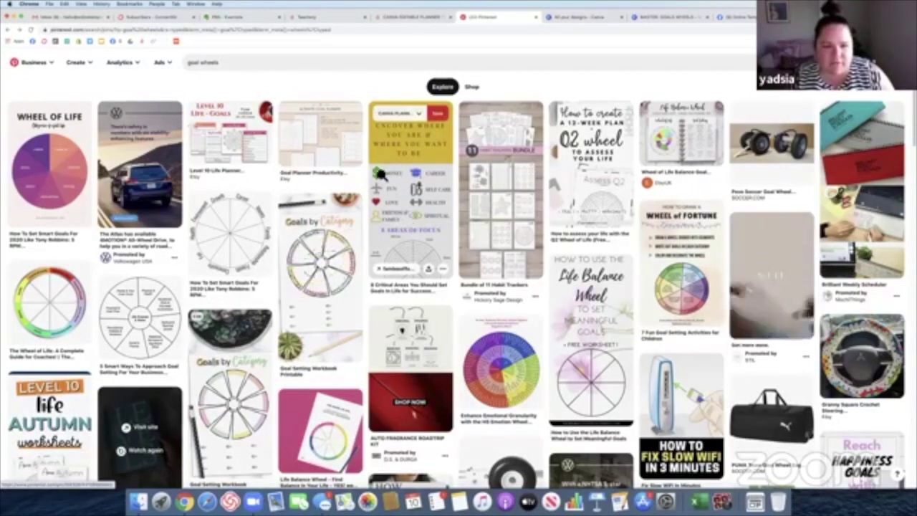
left_click(320, 146)
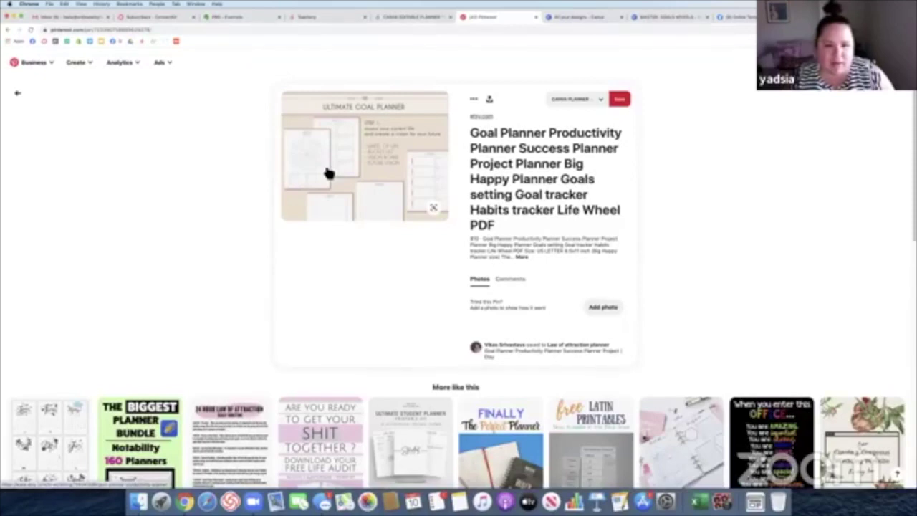
left_click(329, 173)
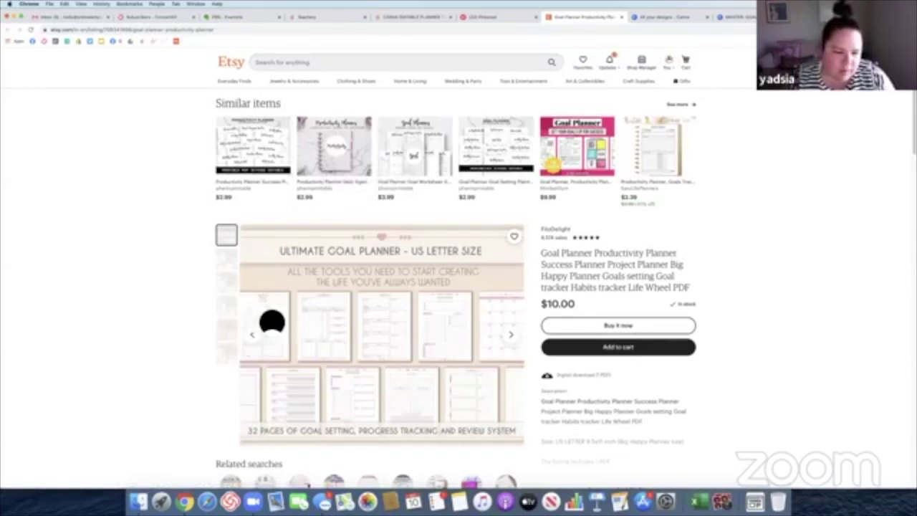
left_click(131, 260)
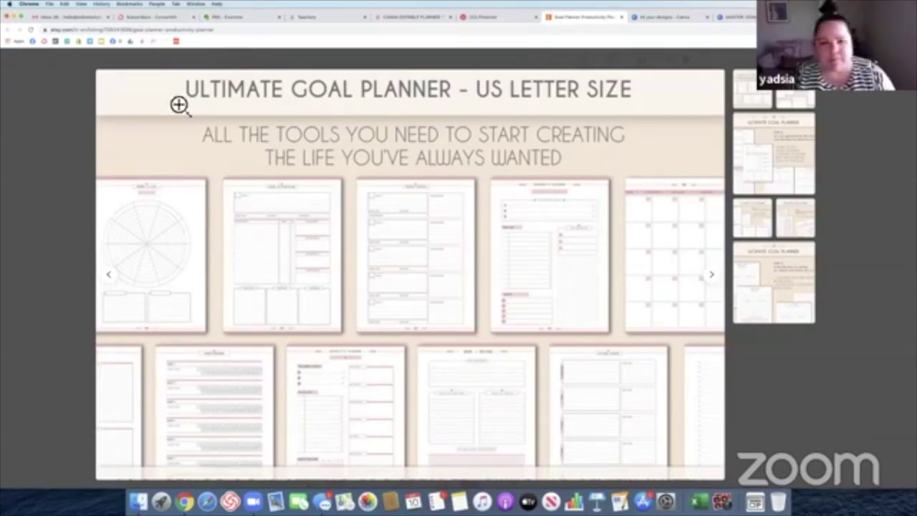
left_click(90, 114)
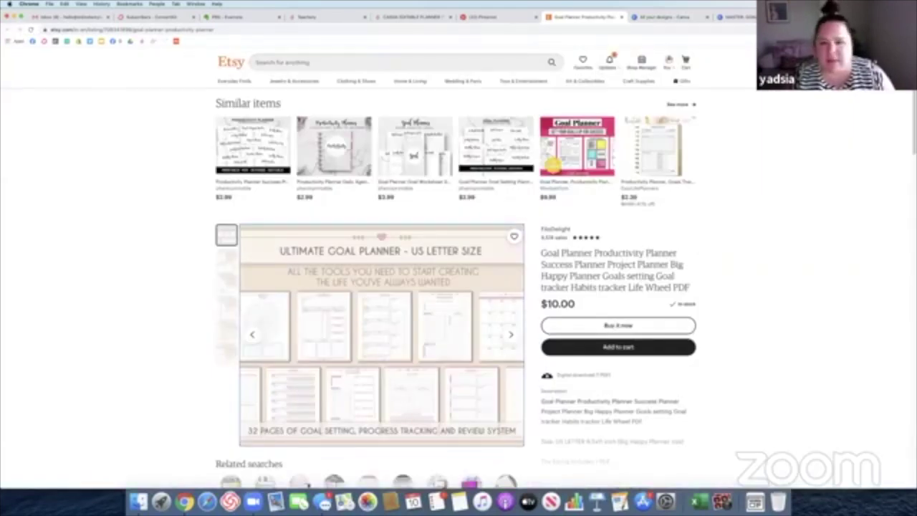
left_click(621, 17)
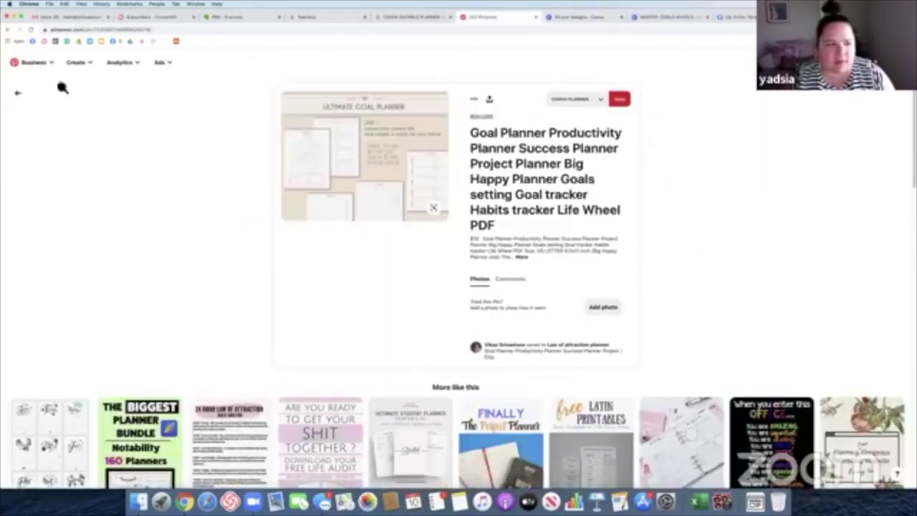
left_click(19, 98)
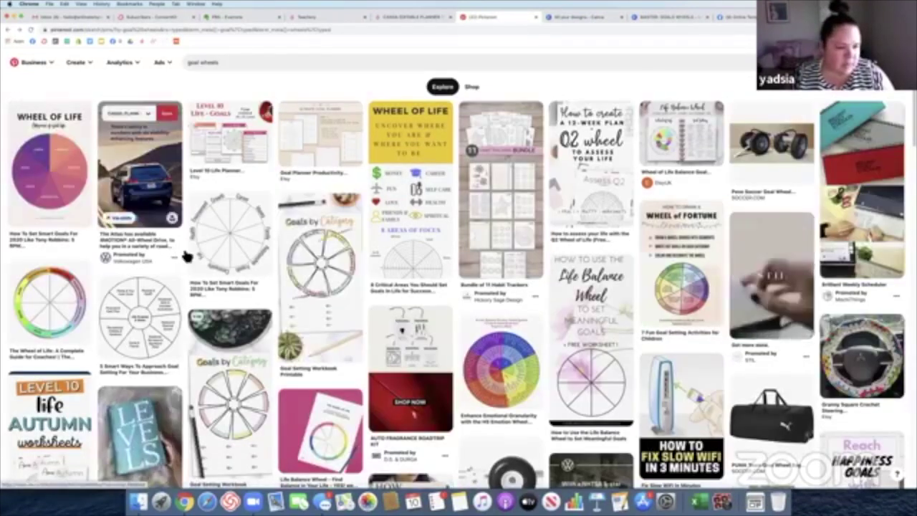
Examine more goal wheel pins for layout ideas, including the Q2 wheel, Level 10 Life Autumn worksheets and Habit Tracker Planner
scroll(324, 344, "down", 1)
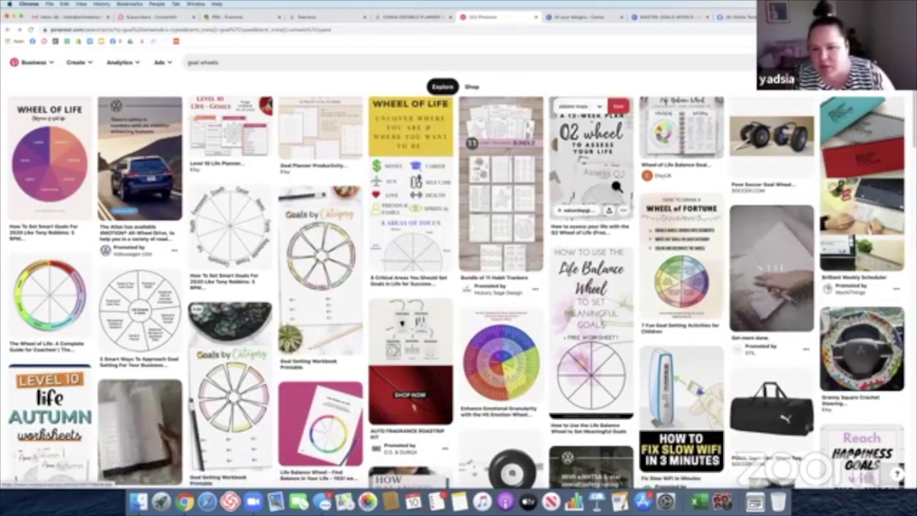
left_click(610, 179)
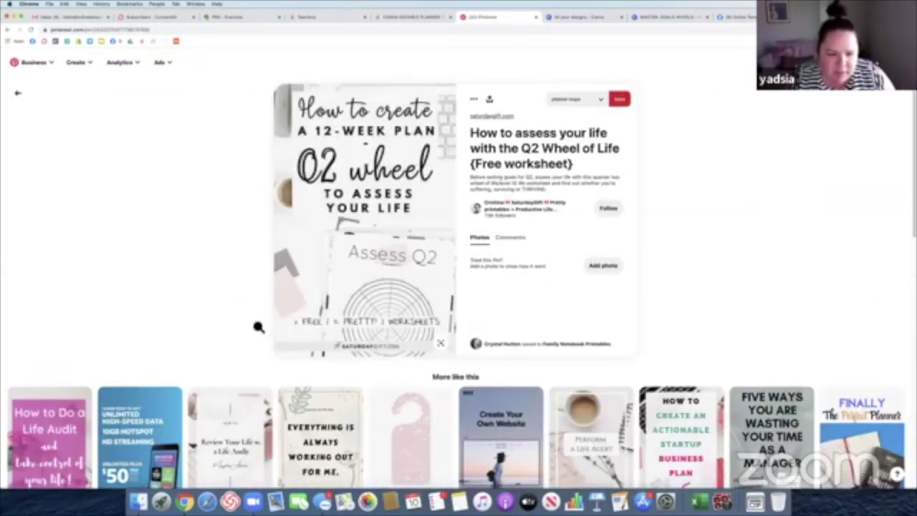
left_click(19, 94)
scroll(215, 328, "down", 6)
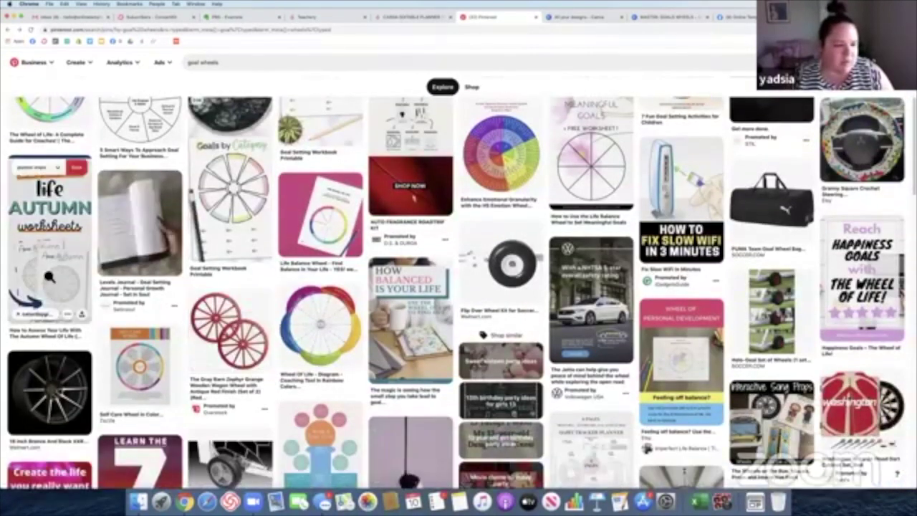
left_click(49, 277)
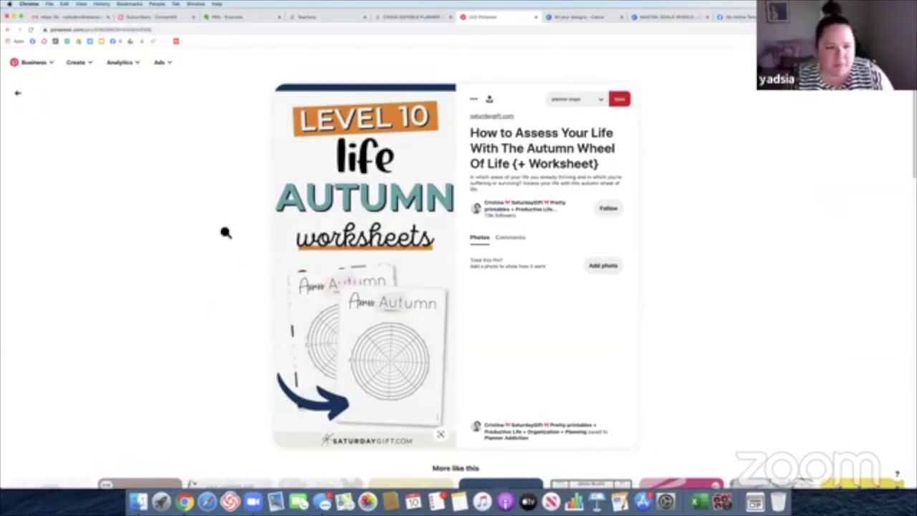
left_click(20, 94)
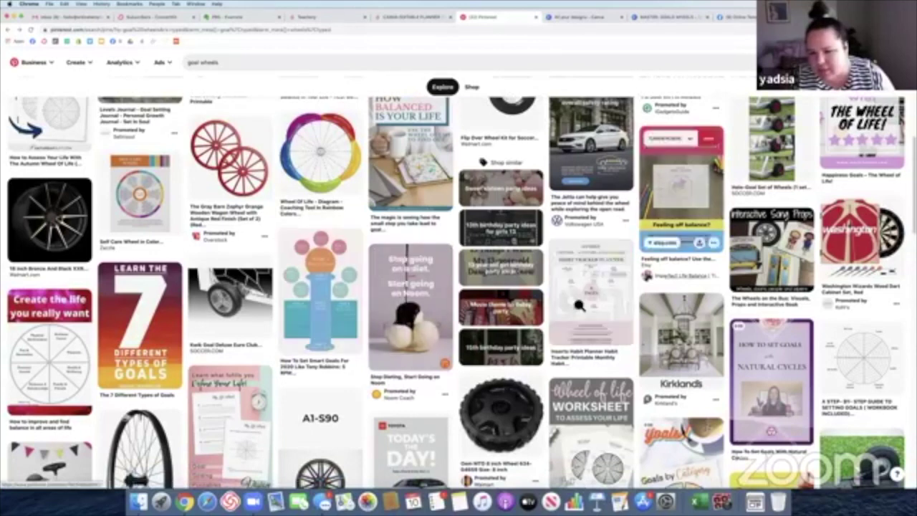
left_click(575, 296)
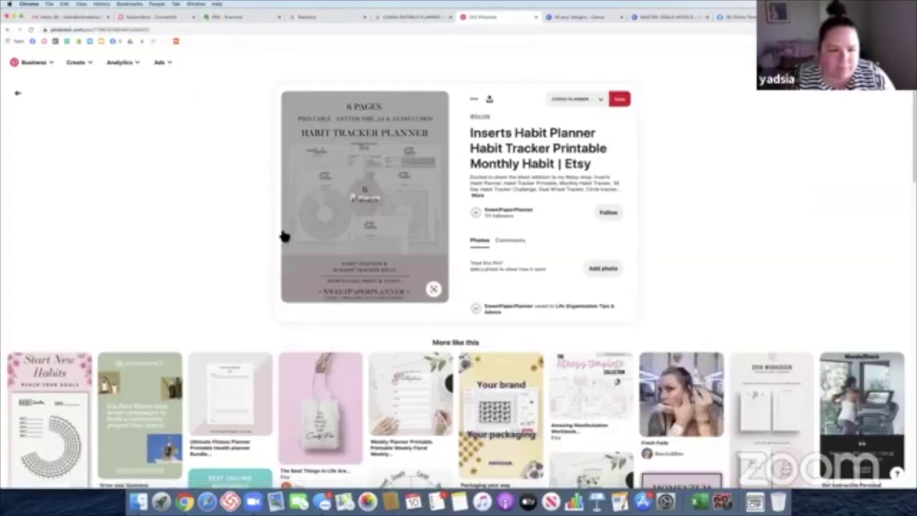
left_click(22, 94)
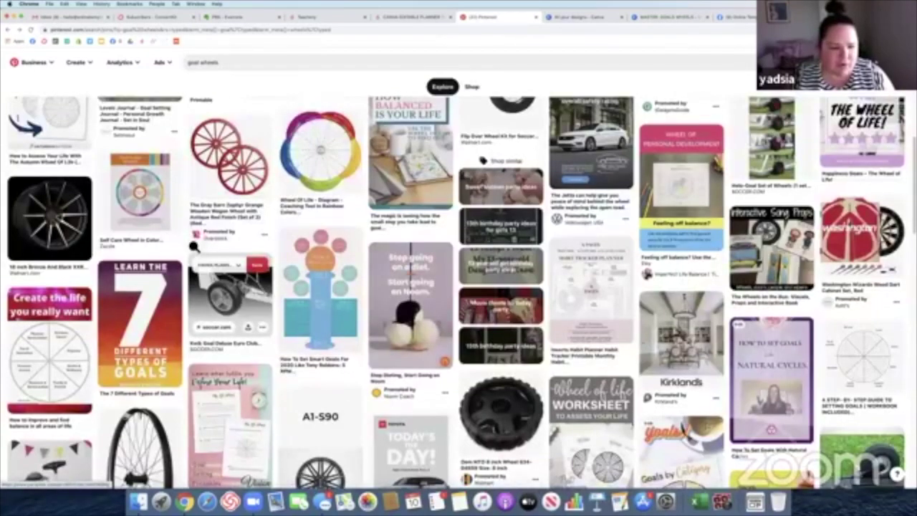
scroll(254, 281, "down", 3)
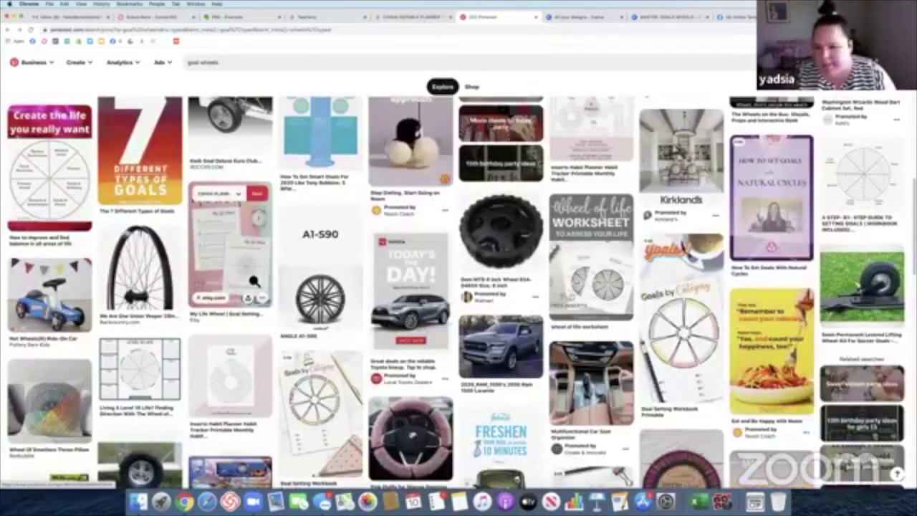
scroll(254, 282, "down", 2)
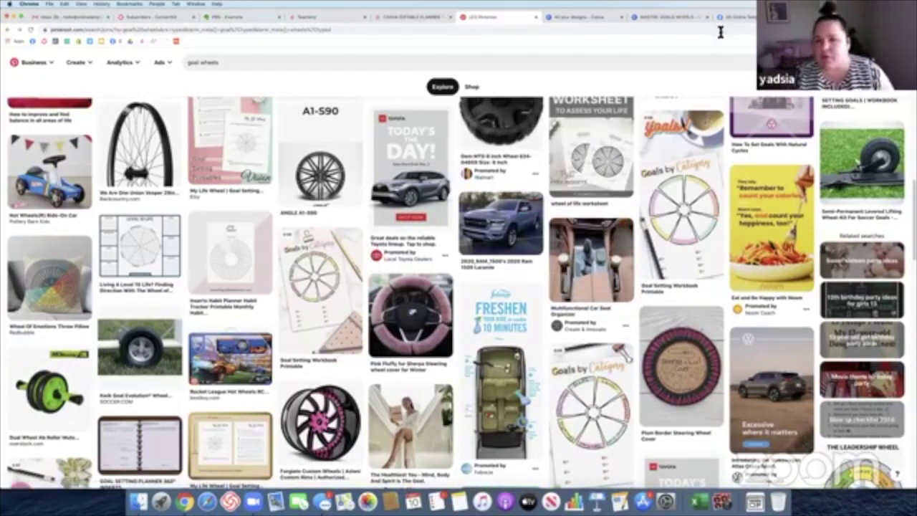
Return to the Canva goal wheel design and set the tilted line horizontal, extending outward from the right side of the innermost ring
left_click(656, 19)
left_click_drag(582, 184, 617, 224)
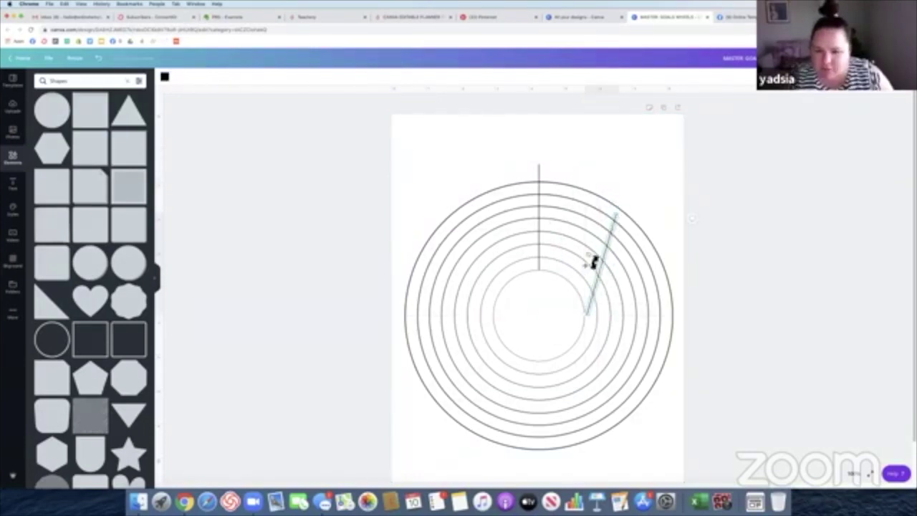
left_click_drag(595, 258, 629, 323)
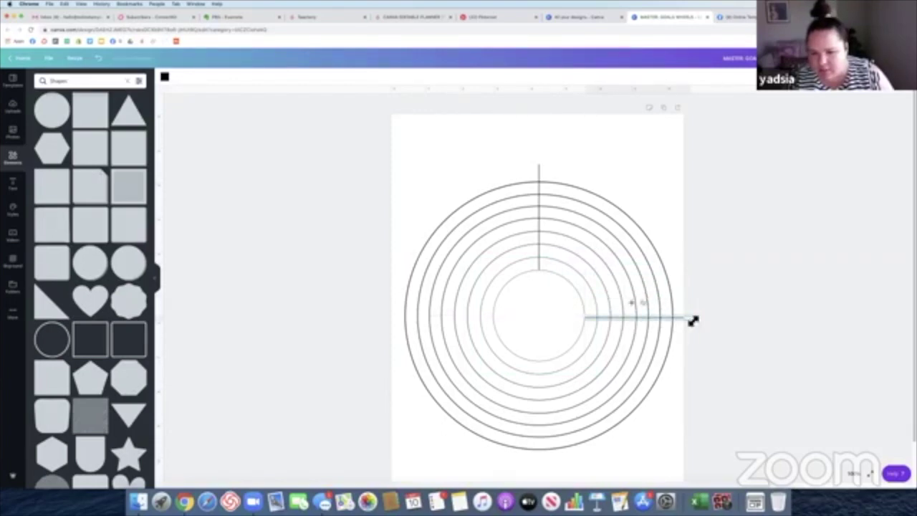
Shorten the vertical and horizontal lines so that each one ends exactly at the outermost ring
left_click(851, 475)
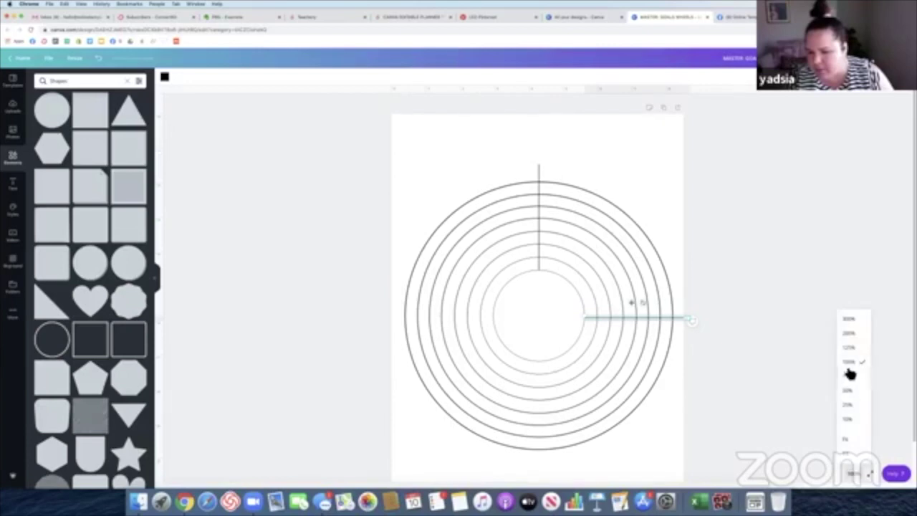
left_click(854, 331)
scroll(543, 186, "up", 3)
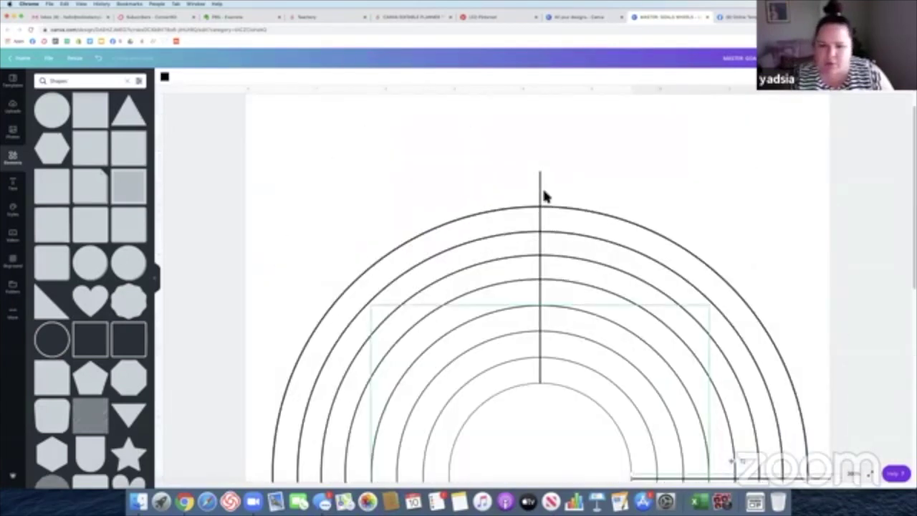
left_click_drag(543, 181, 543, 208)
scroll(729, 303, "down", 5)
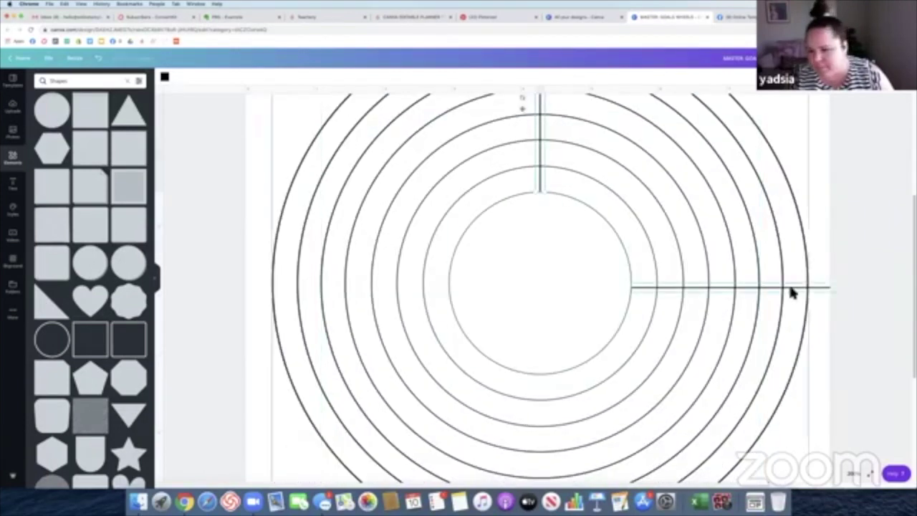
left_click_drag(843, 291, 811, 289)
Duplicate the horizontal line to the left side of the rings and the vertical line to the bottom, dividing the wheel into quarters
key("ctrl+d")
left_click_drag(715, 306, 348, 289)
left_click(542, 147)
key("super+d")
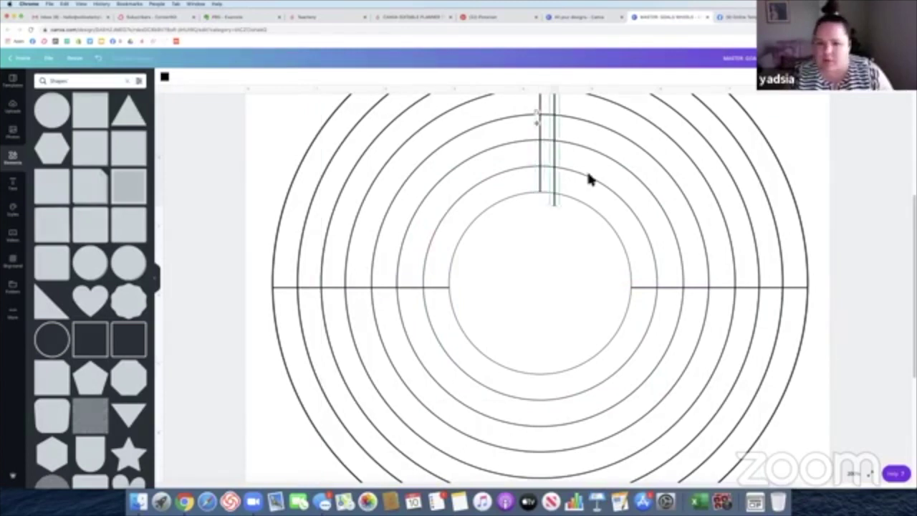
left_click_drag(558, 146, 540, 385)
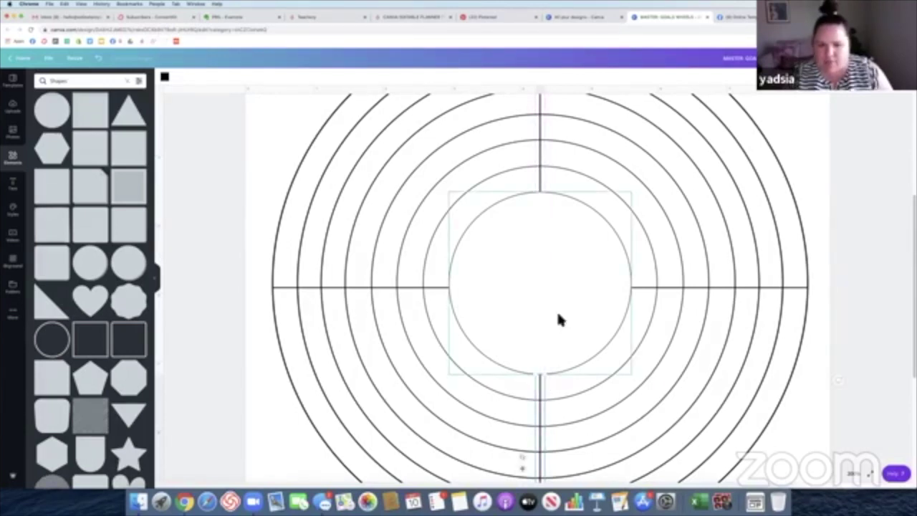
scroll(556, 310, "down", 2)
scroll(581, 289, "up", 2)
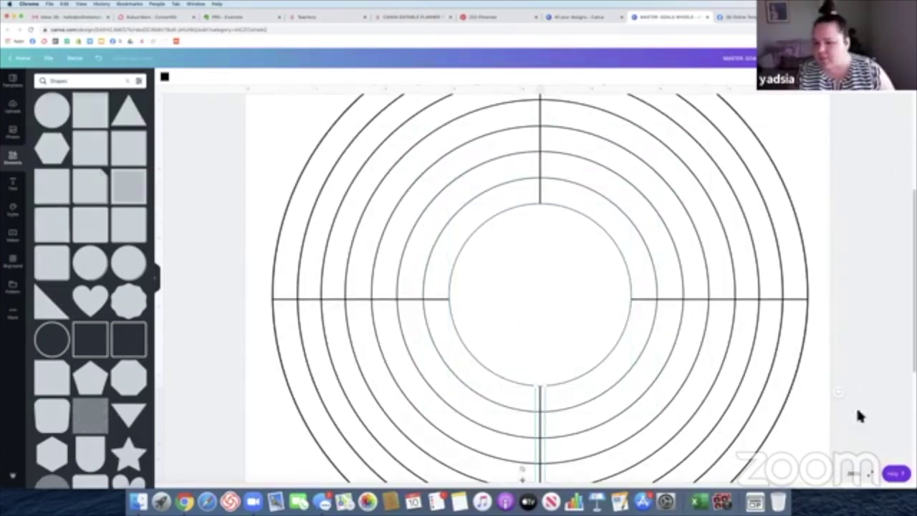
Duplicate the right horizontal line, rotate the copy diagonally, and place it across the rings in the upper-right quarter
left_click(855, 475)
left_click(853, 348)
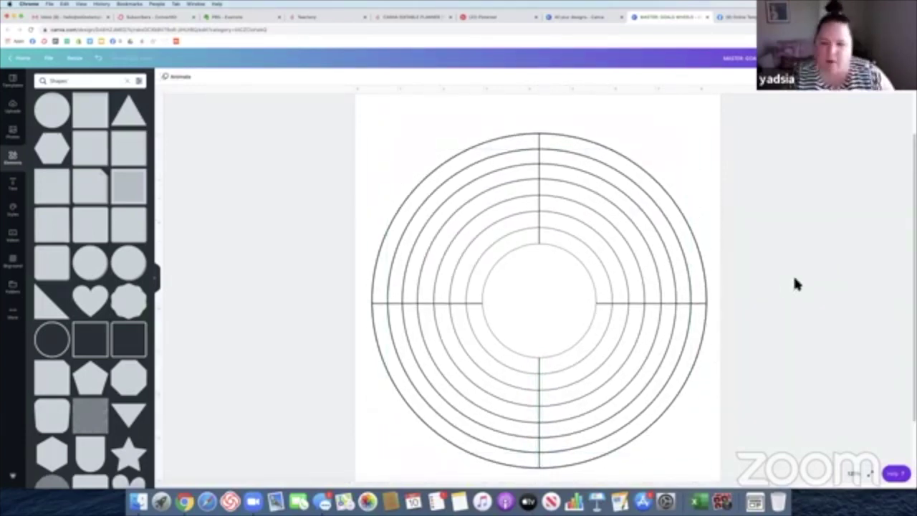
left_click(619, 304)
left_click_drag(652, 310, 615, 231)
left_click_drag(635, 262, 629, 232)
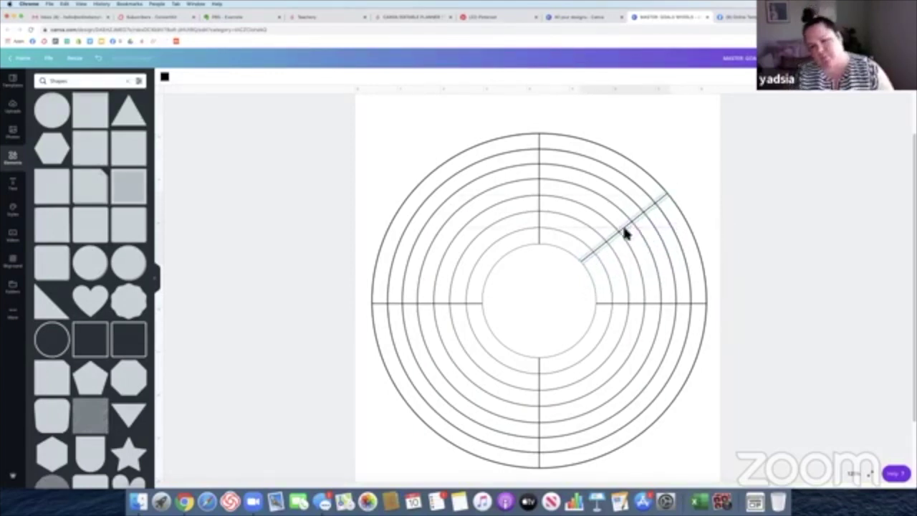
Fine-tune the upper-right diagonal's angle and position so it divides that quarter evenly between the innermost and outermost rings
left_click(677, 215)
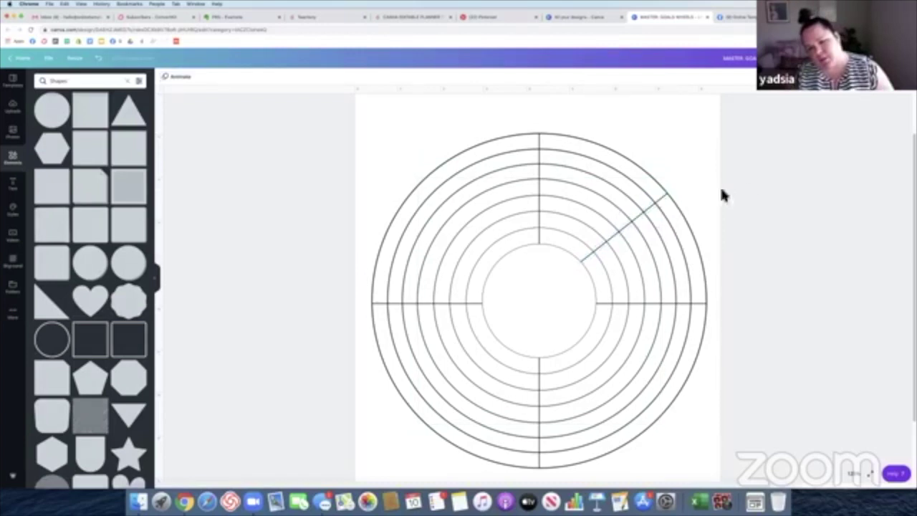
left_click(647, 210)
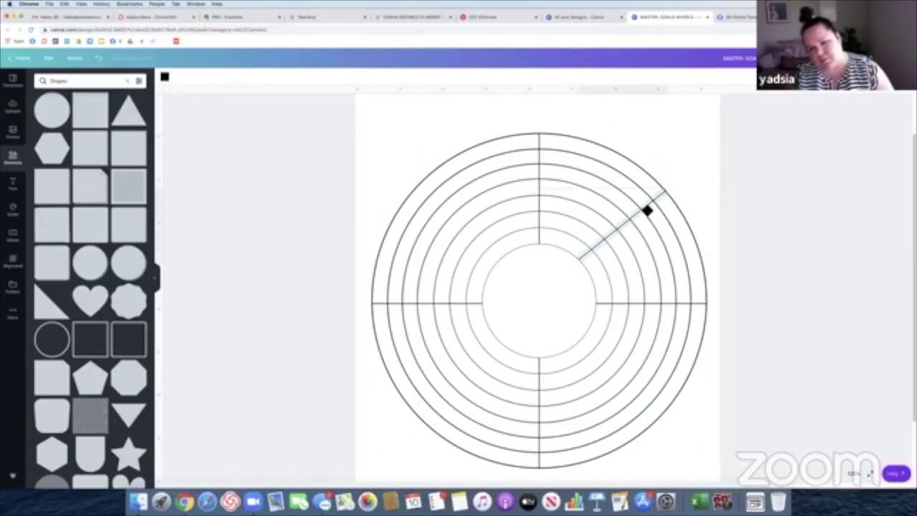
left_click_drag(621, 210, 622, 211)
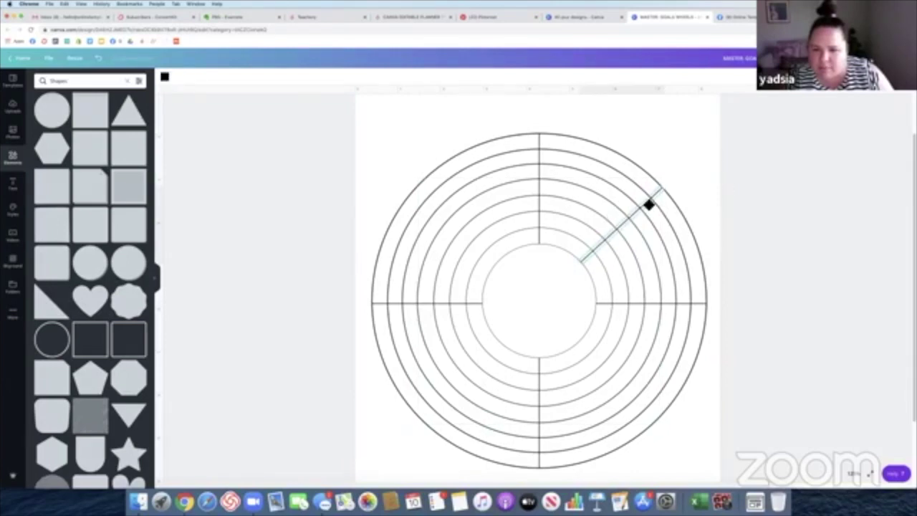
left_click(752, 183)
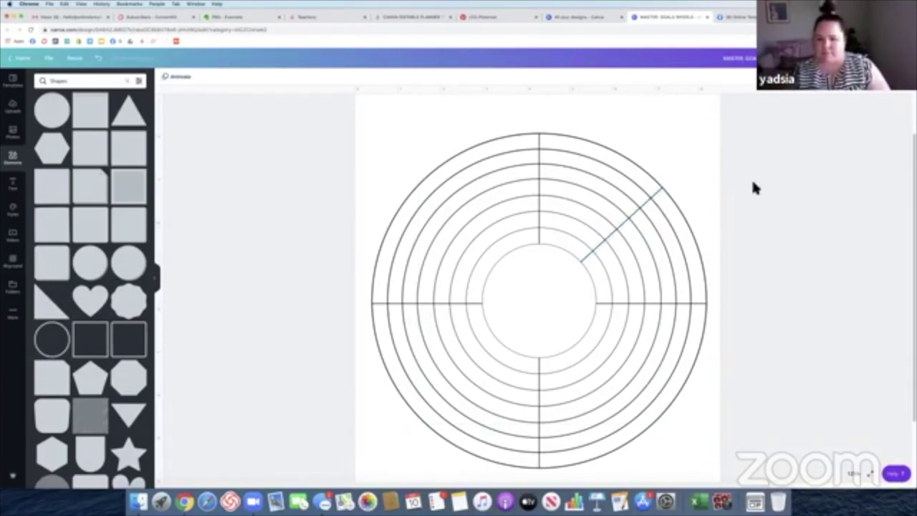
Duplicate the upper-right diagonal line and place the copy across the rings in the lower-left quarter
left_click(640, 211)
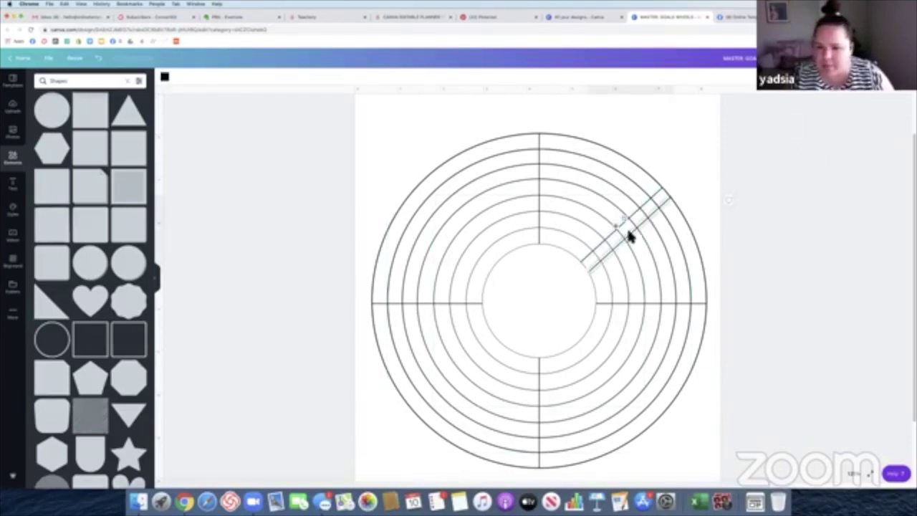
left_click_drag(630, 235, 462, 378)
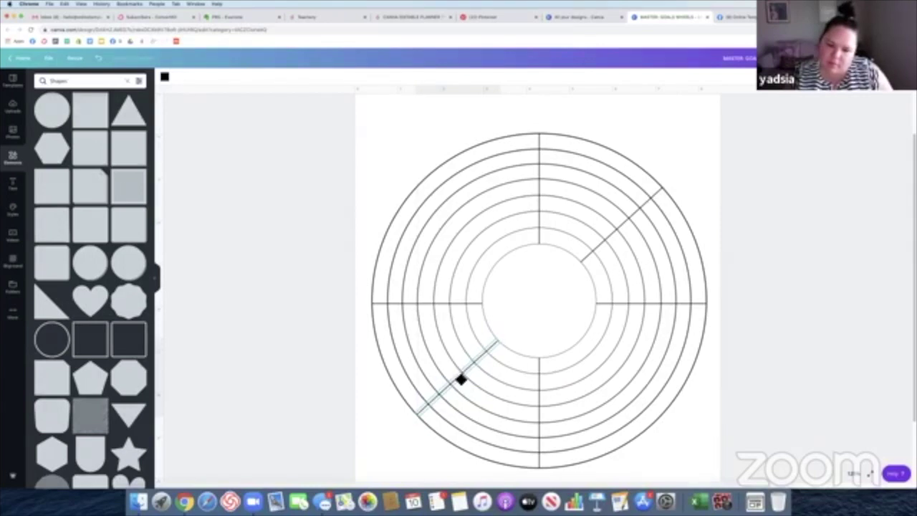
left_click(793, 390)
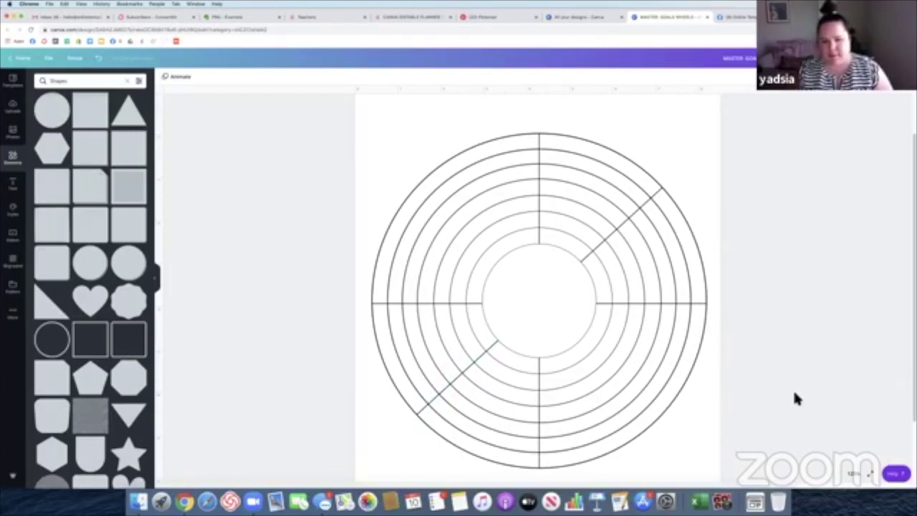
Duplicate the right horizontal line, rotate the copy to slope downward, and fit it across the rings in the lower-right quarter
left_click(652, 308)
left_click_drag(649, 303, 636, 344)
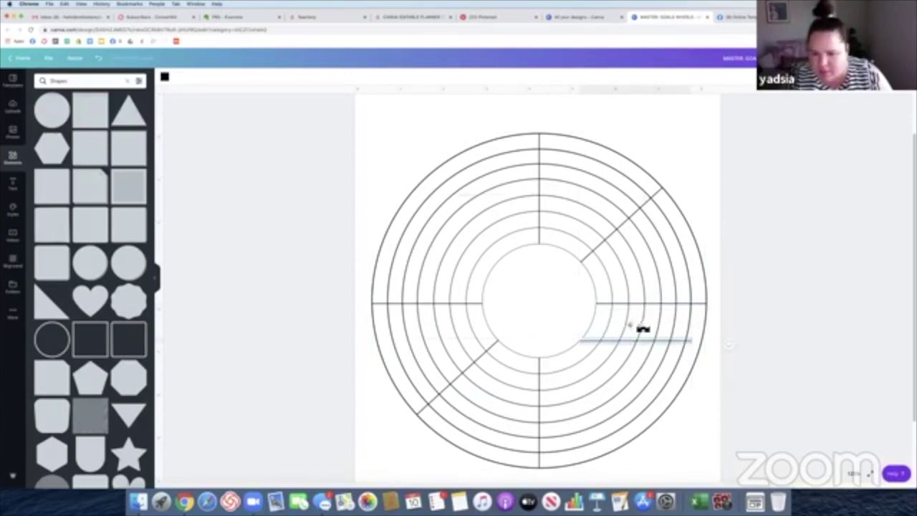
left_click_drag(645, 329, 618, 385)
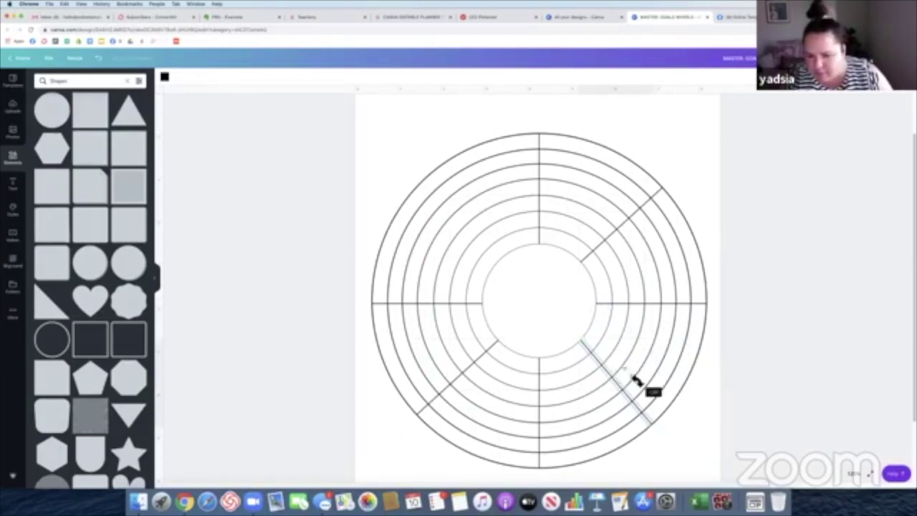
left_click_drag(637, 379, 625, 389)
left_click(781, 391)
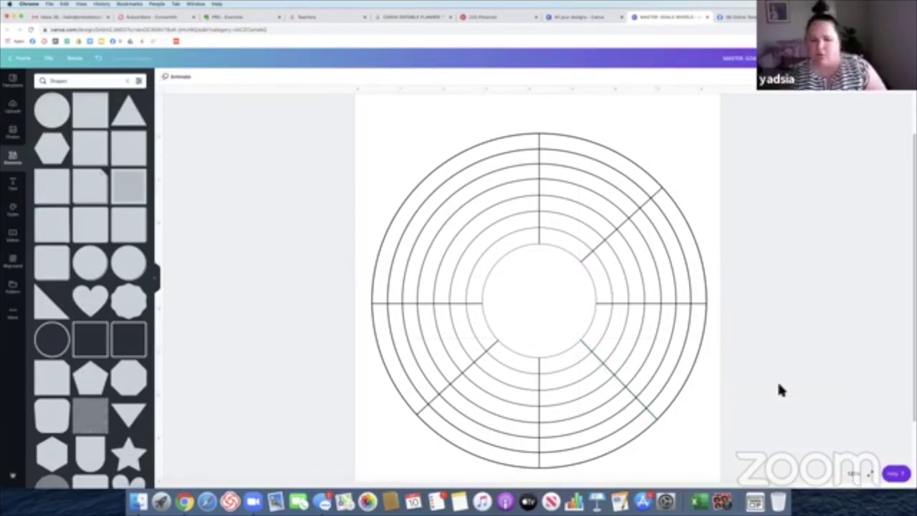
Duplicate the lower-right diagonal line and place the copy across the rings in the upper-left quarter
left_click(651, 413)
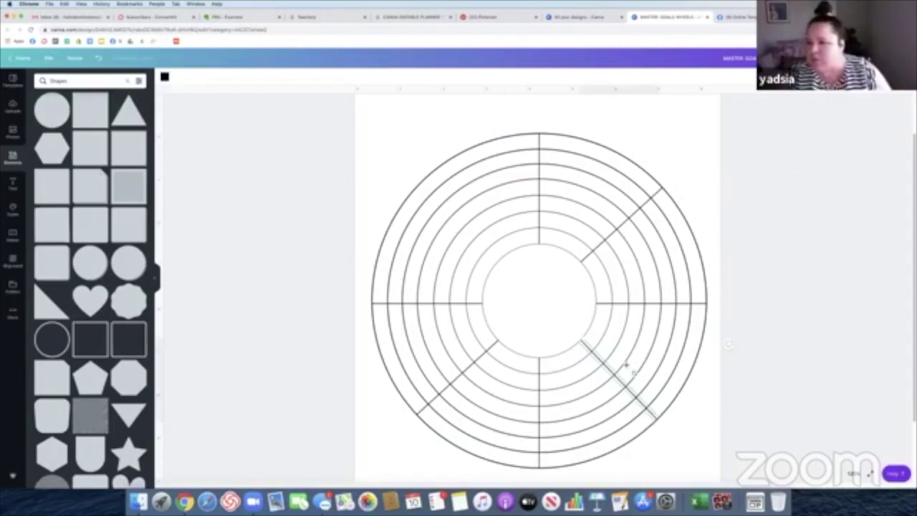
left_click_drag(635, 399, 470, 236)
left_click(430, 176)
left_click(301, 208)
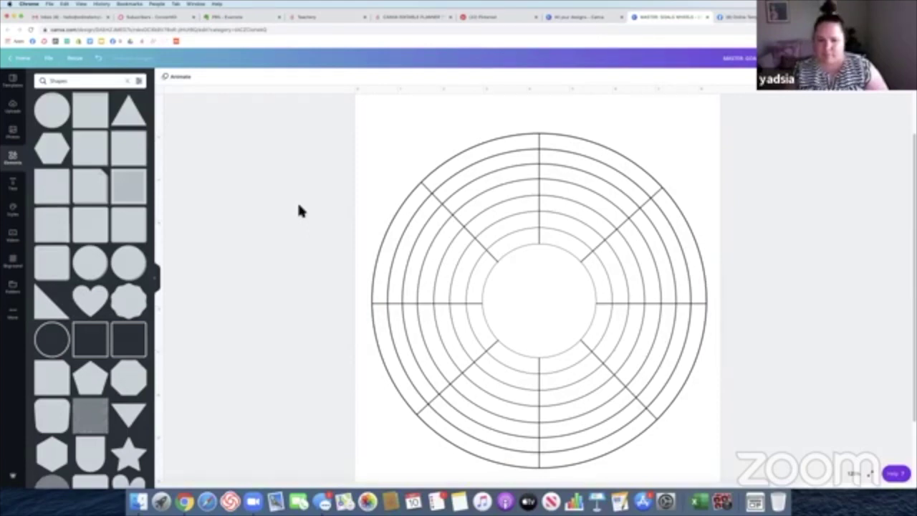
Stretch the lower-right diagonal across the center to check its alignment with the upper-left line, and shorten it back to the innermost ring
left_click(595, 356)
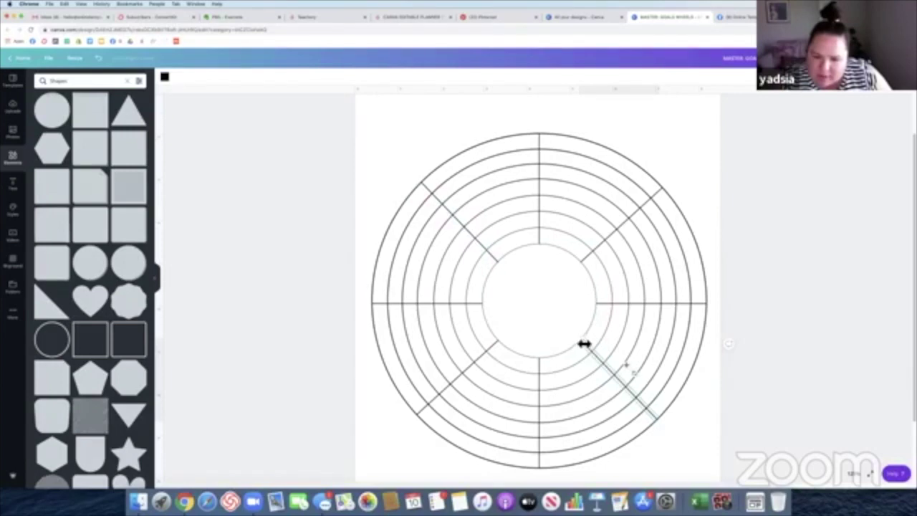
left_click_drag(585, 344, 504, 265)
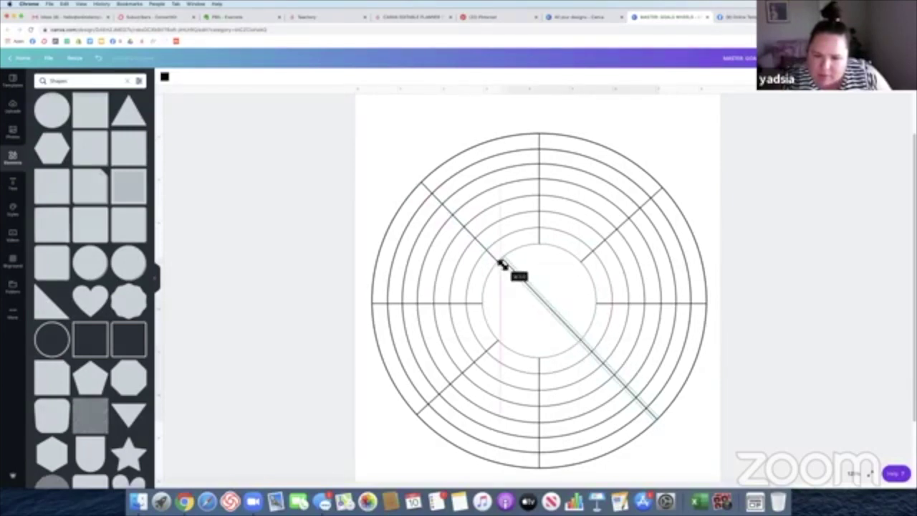
left_click_drag(501, 263, 577, 342)
left_click(476, 239)
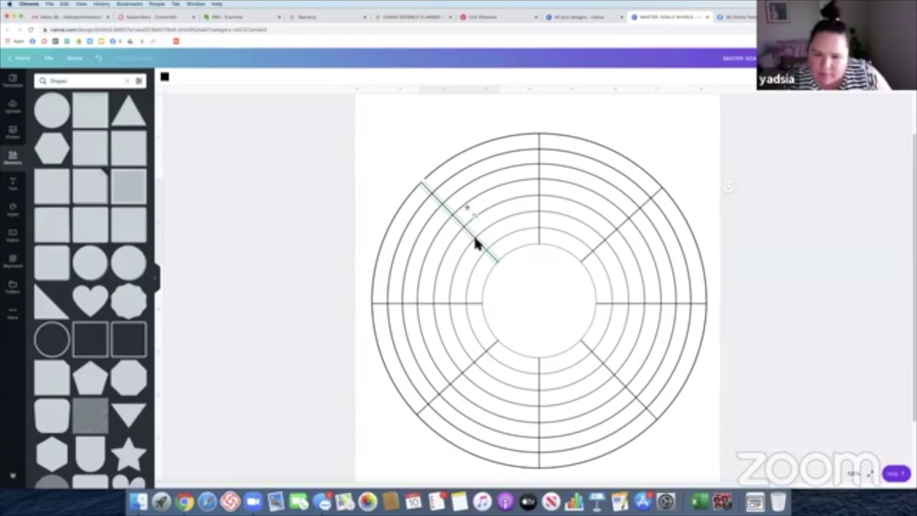
left_click(800, 313)
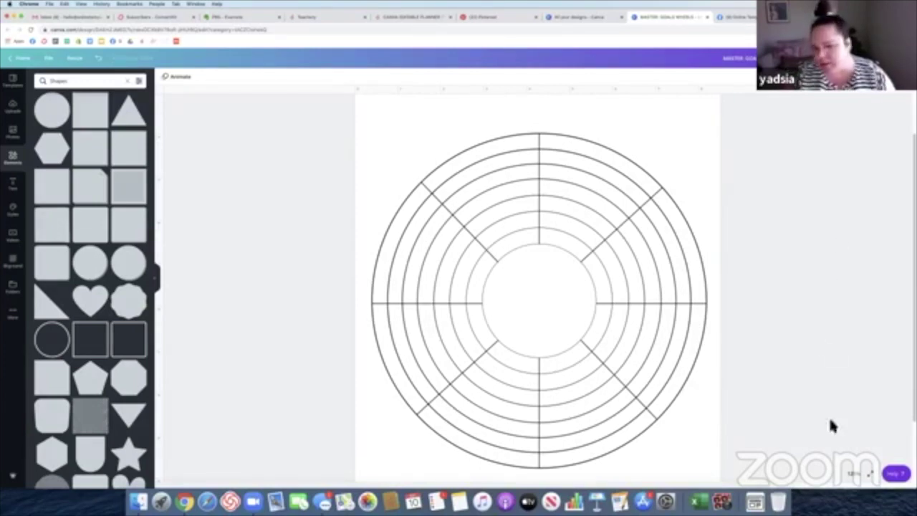
Bring the white center circle forward in the stacking order
left_click(467, 233)
left_click(545, 296)
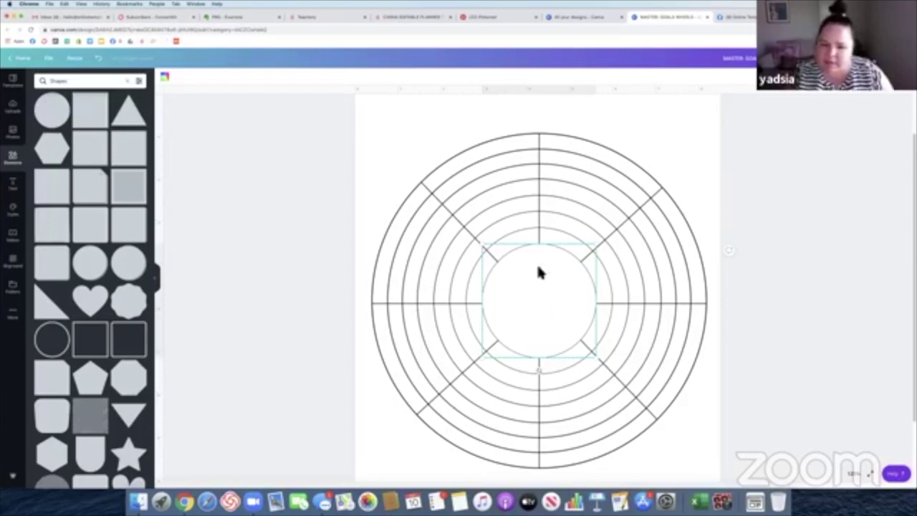
left_click(792, 88)
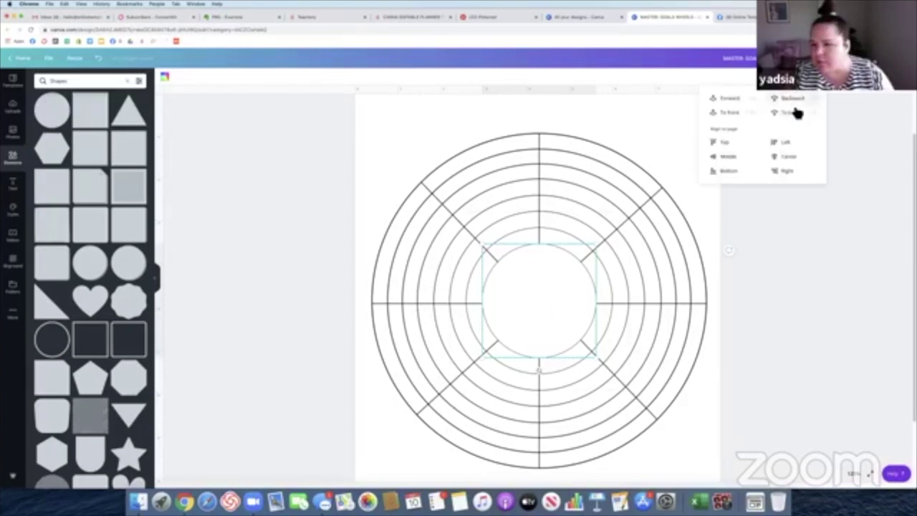
left_click(730, 102)
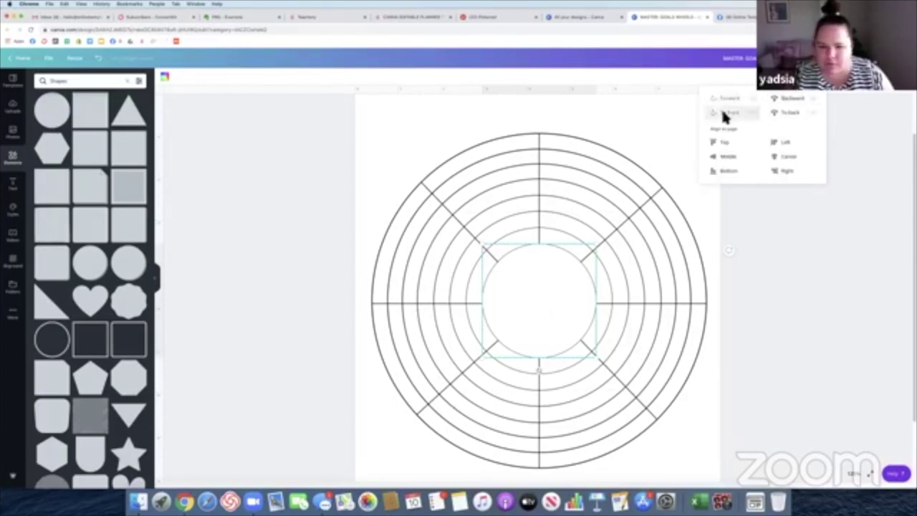
left_click(781, 243)
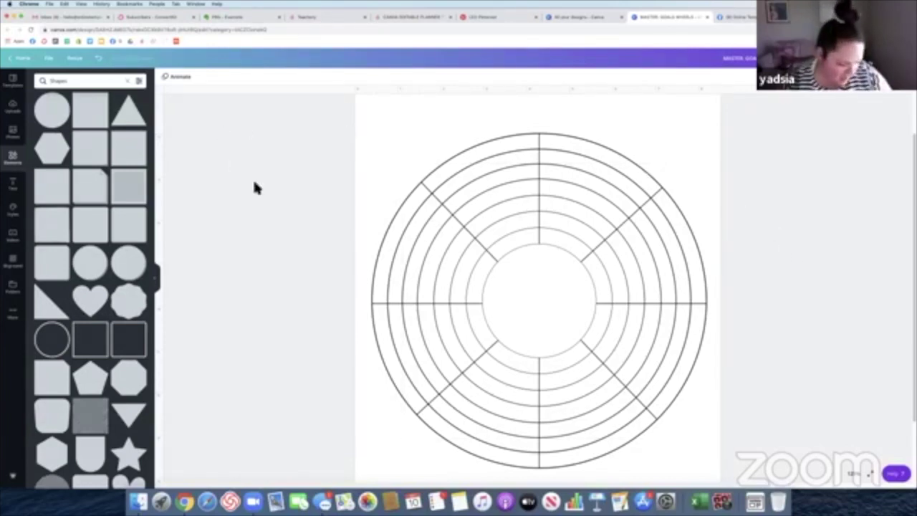
scroll(278, 237, "down", 3)
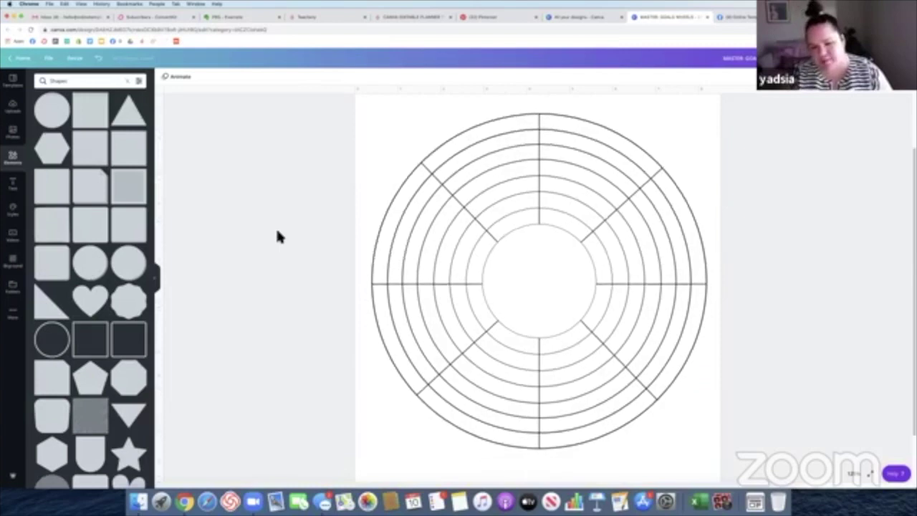
scroll(278, 236, "up", 2)
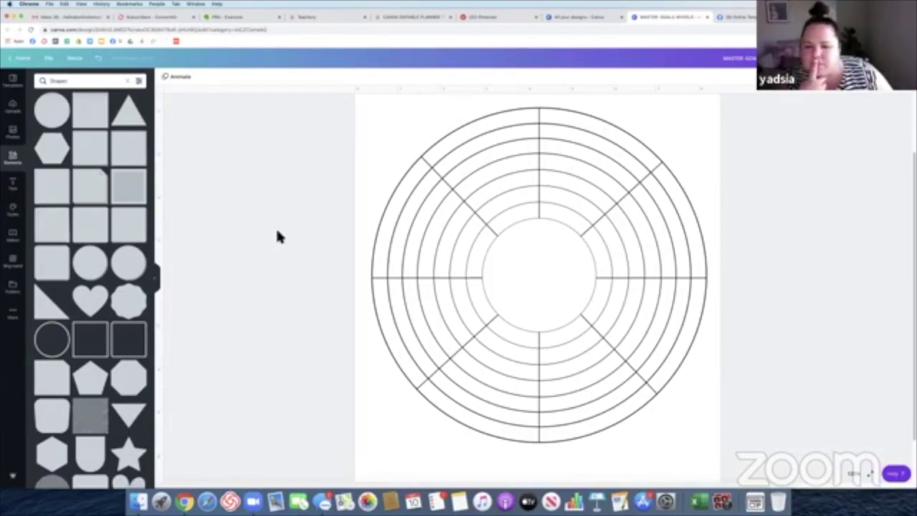
scroll(282, 219, "down", 1)
scroll(285, 219, "up", 3)
scroll(285, 224, "down", 5)
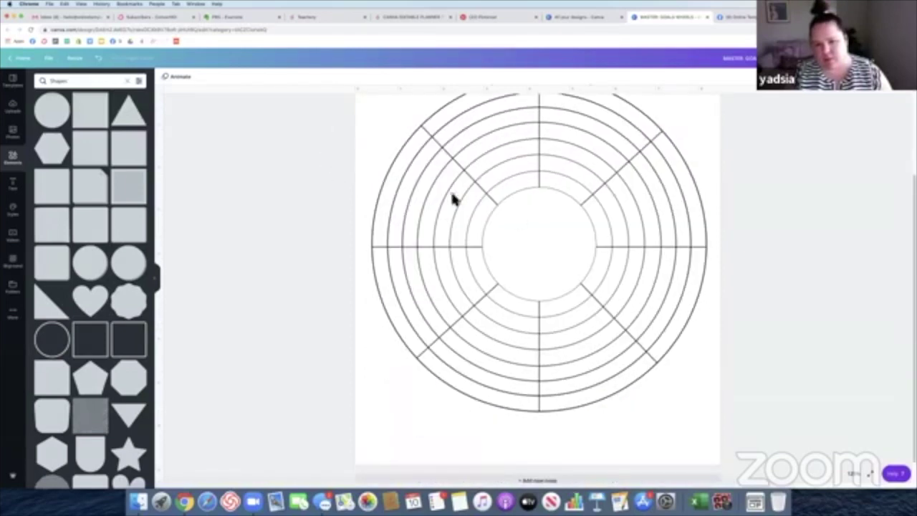
scroll(607, 238, "up", 3)
scroll(760, 220, "down", 1)
scroll(759, 220, "down", 2)
Duplicate the goal wheel page, select the complete wheel on the copy, and shift it slightly on that page
scroll(750, 196, "up", 3)
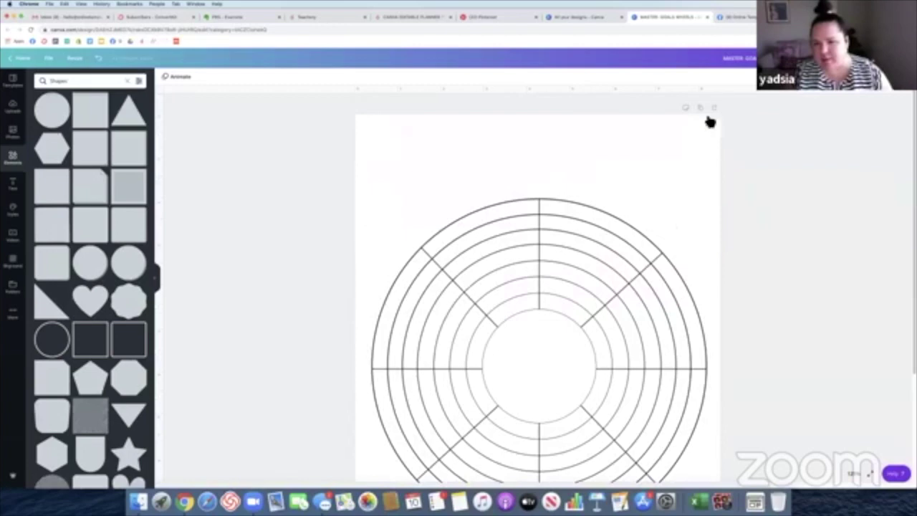
left_click(843, 474)
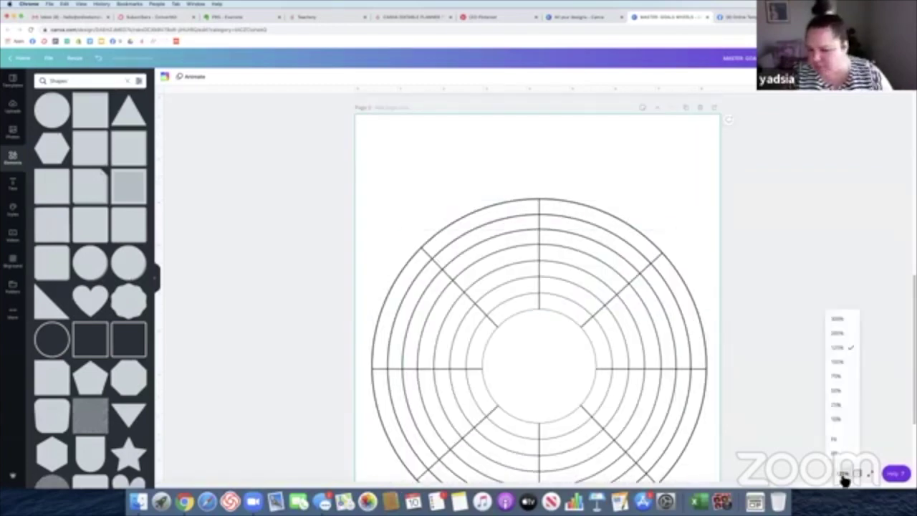
left_click(845, 363)
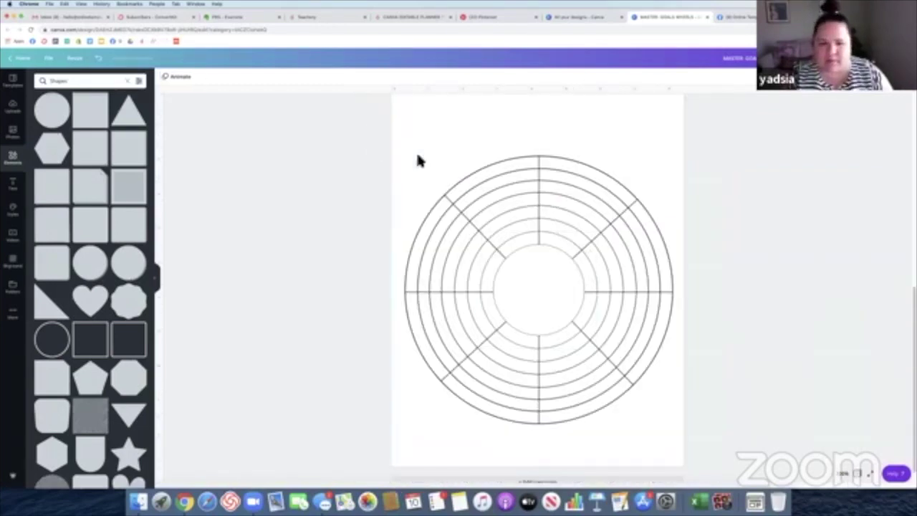
left_click_drag(522, 294, 517, 237)
scroll(517, 239, "down", 5)
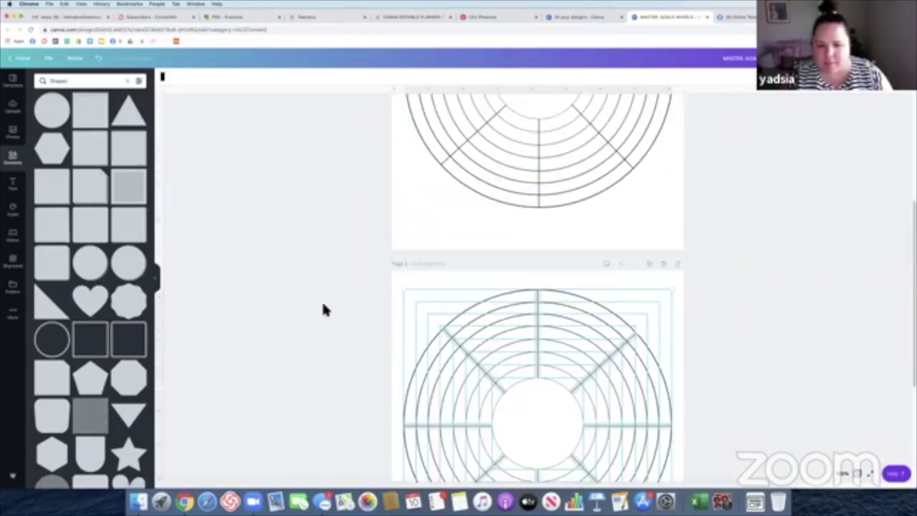
scroll(501, 322, "down", 3)
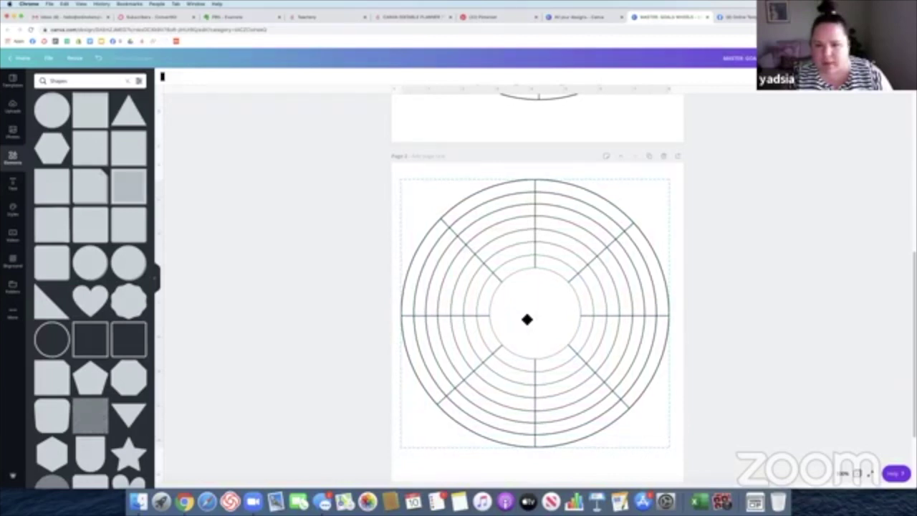
left_click_drag(526, 319, 530, 320)
Select the entire wheel on the second page, shrink it to a small size, and move it into the page's upper-right corner
left_click_drag(364, 170, 746, 445)
left_click_drag(674, 183, 560, 294)
left_click_drag(483, 371, 476, 251)
left_click_drag(560, 334, 488, 251)
left_click_drag(440, 220, 624, 218)
left_click(734, 244)
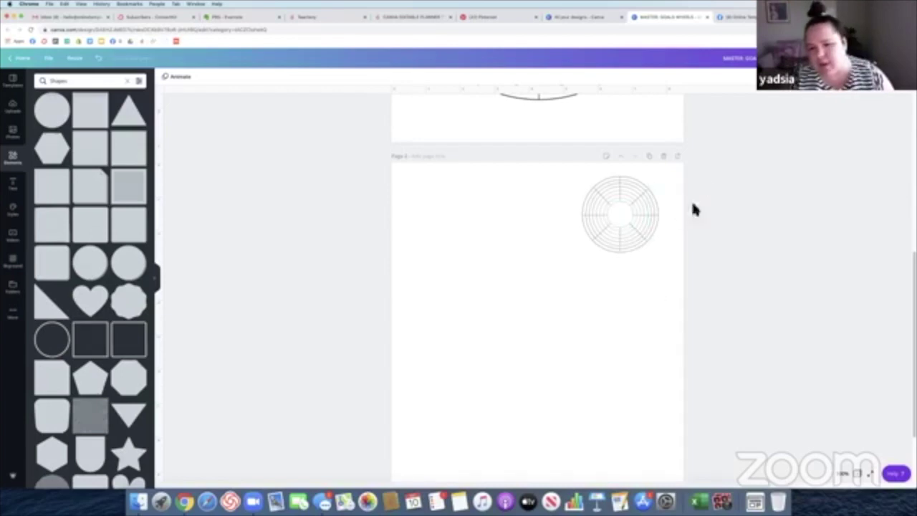
Enlarge the small wheel to nearly the full page width and center it horizontally in the upper part of the second page
left_click_drag(709, 171, 394, 438)
left_click(328, 312)
scroll(328, 314, "down", 3)
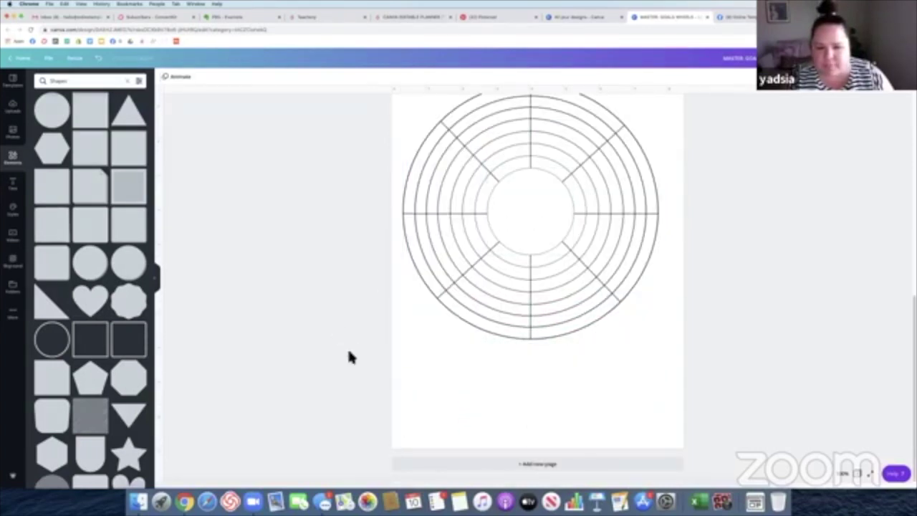
scroll(459, 308, "up", 2)
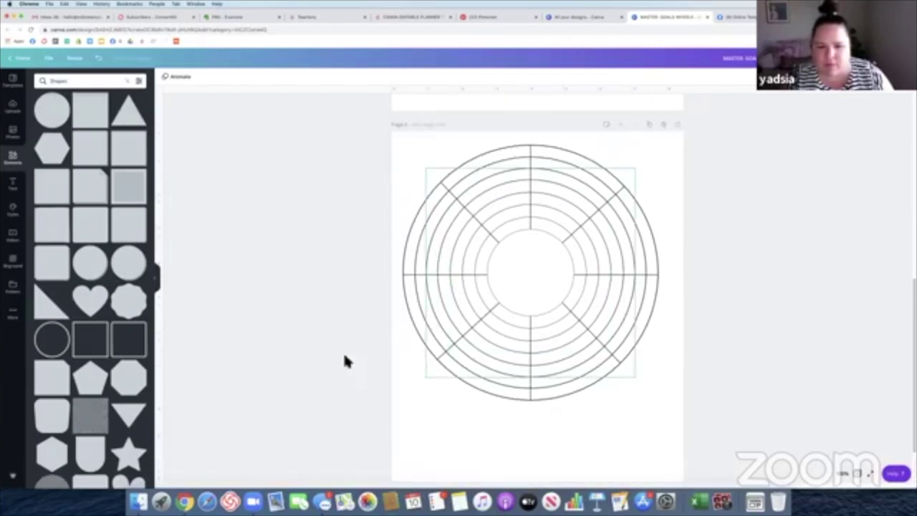
left_click_drag(377, 446, 709, 127)
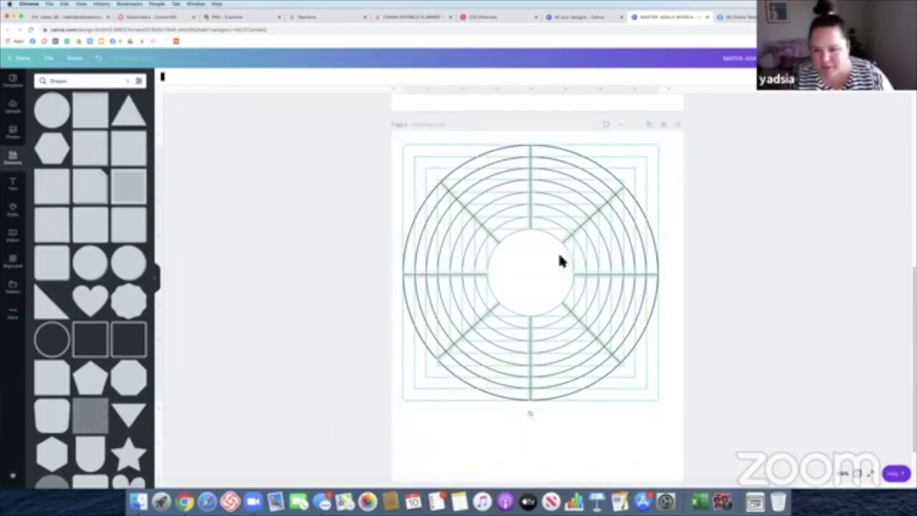
left_click_drag(539, 272, 542, 273)
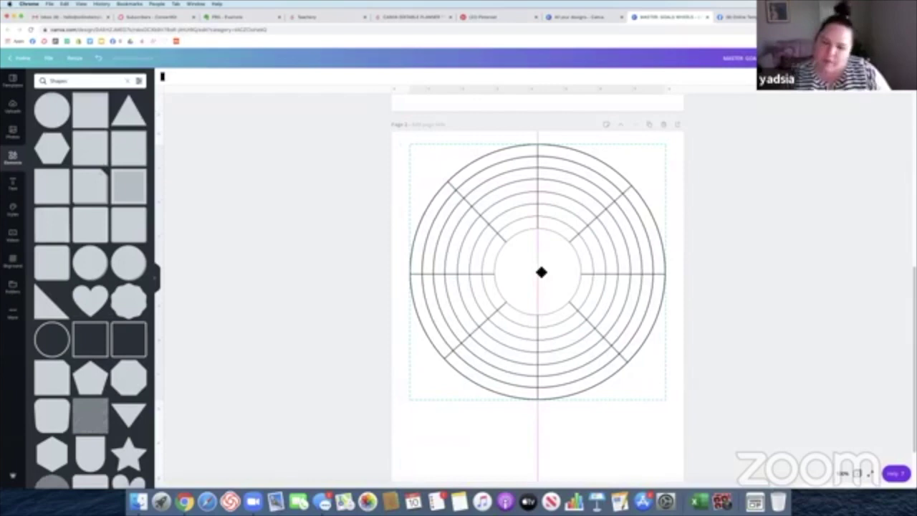
left_click_drag(541, 273, 541, 272)
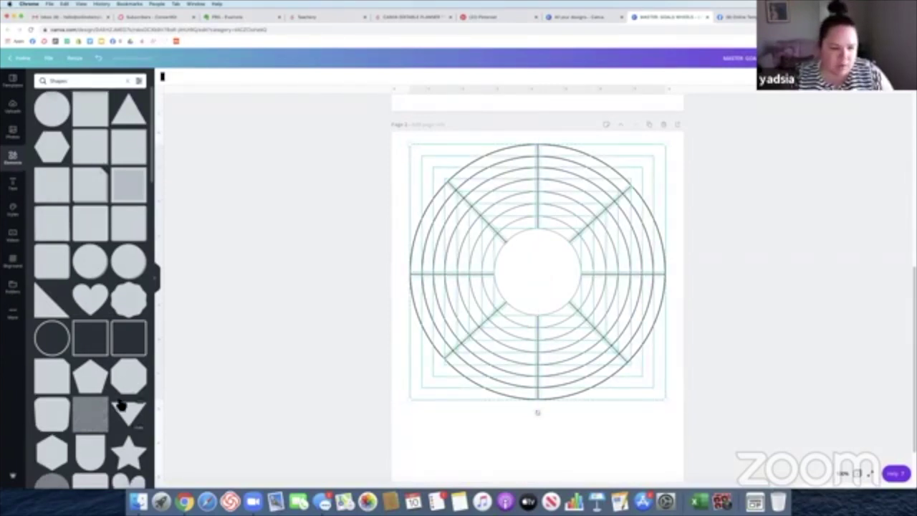
Look through the available shapes, add a square to the second page, and color it white
scroll(122, 407, "down", 2)
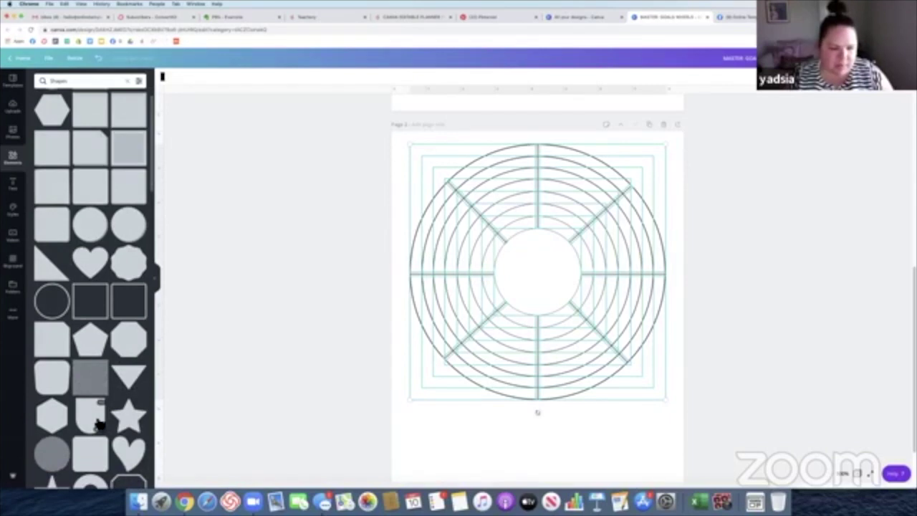
scroll(98, 425, "down", 5)
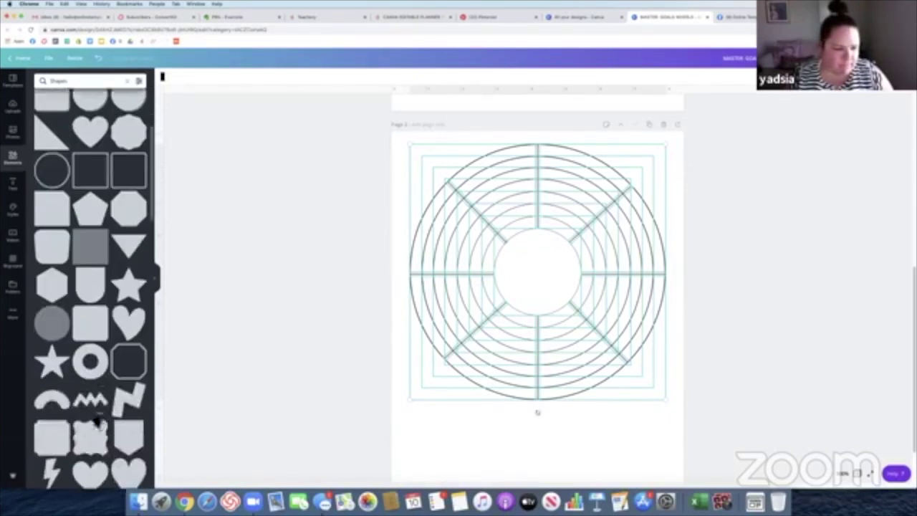
scroll(99, 425, "down", 12)
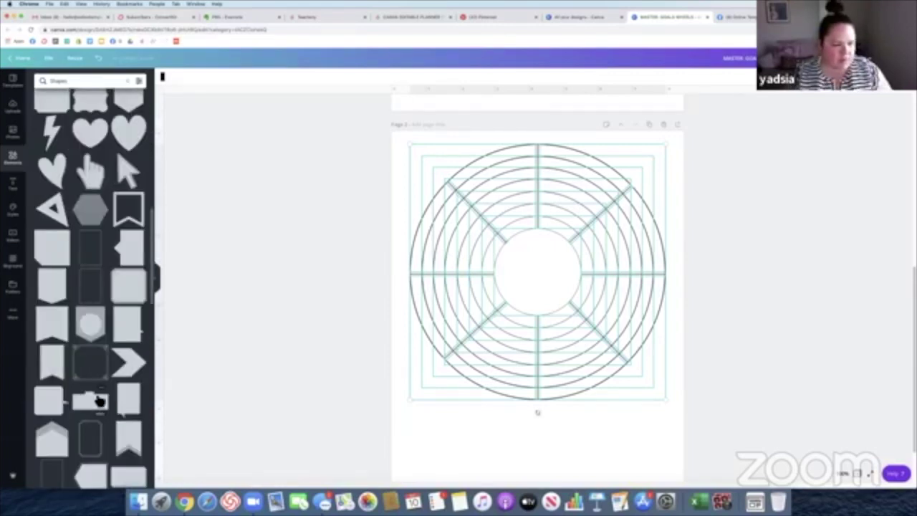
left_click(327, 290)
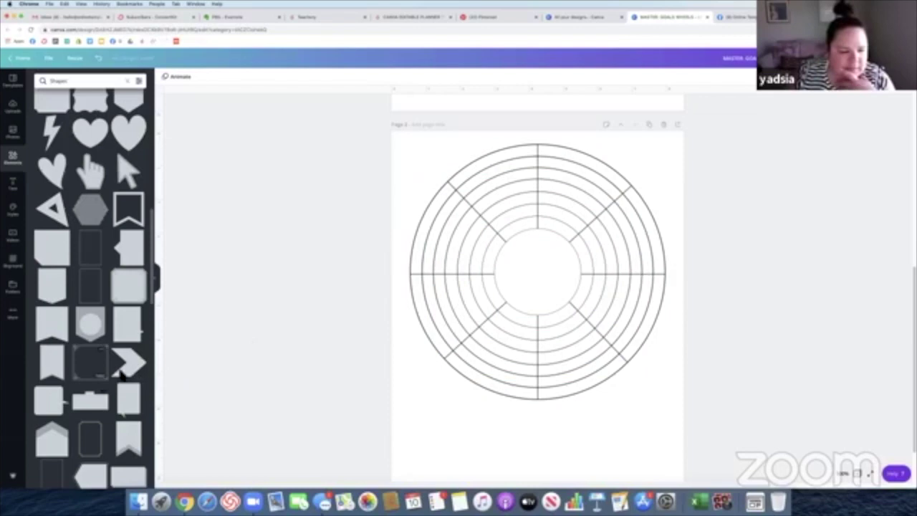
scroll(110, 373, "down", 3)
scroll(109, 371, "up", 5)
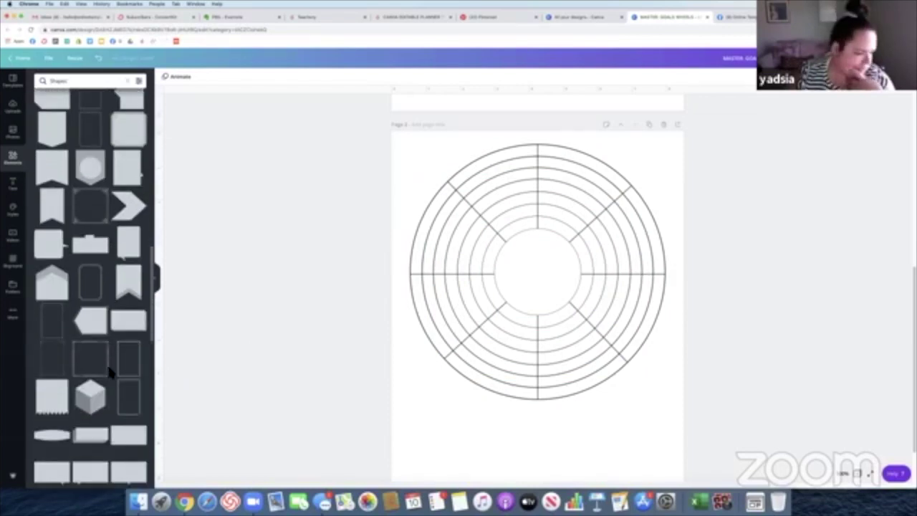
left_click(99, 111)
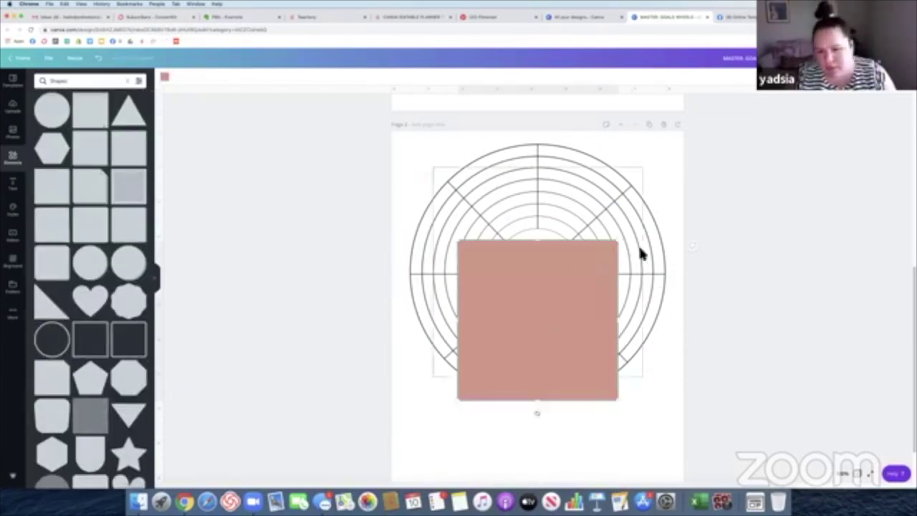
left_click(165, 79)
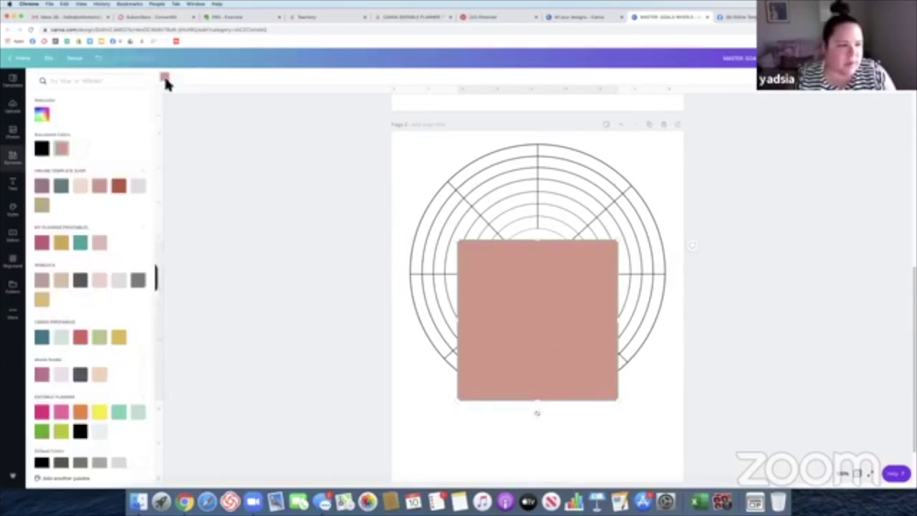
left_click(80, 148)
Try masking the bottom segment beside the lower-left divider with the shrunken, rotated white square, and delete that square
left_click_drag(617, 242, 534, 320)
left_click_drag(518, 356, 518, 363)
left_click_drag(520, 426, 493, 423)
left_click_drag(510, 355, 501, 351)
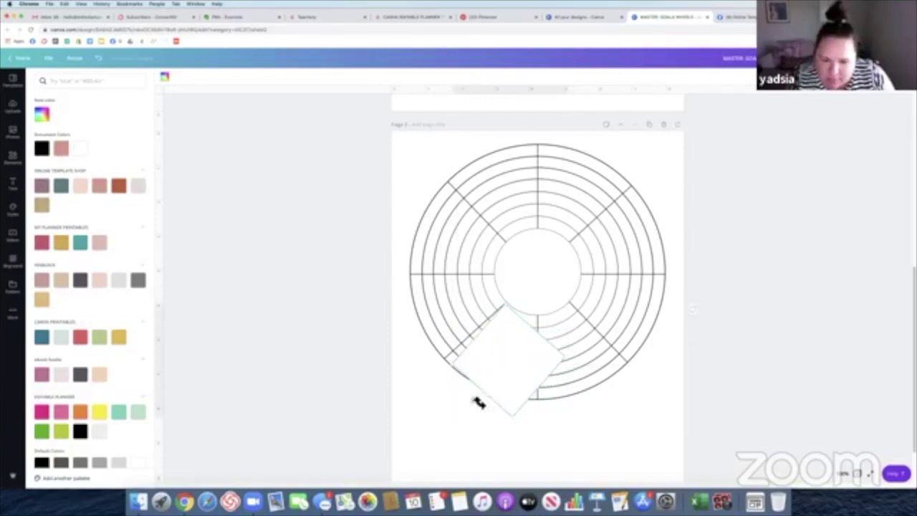
left_click_drag(475, 403, 472, 403)
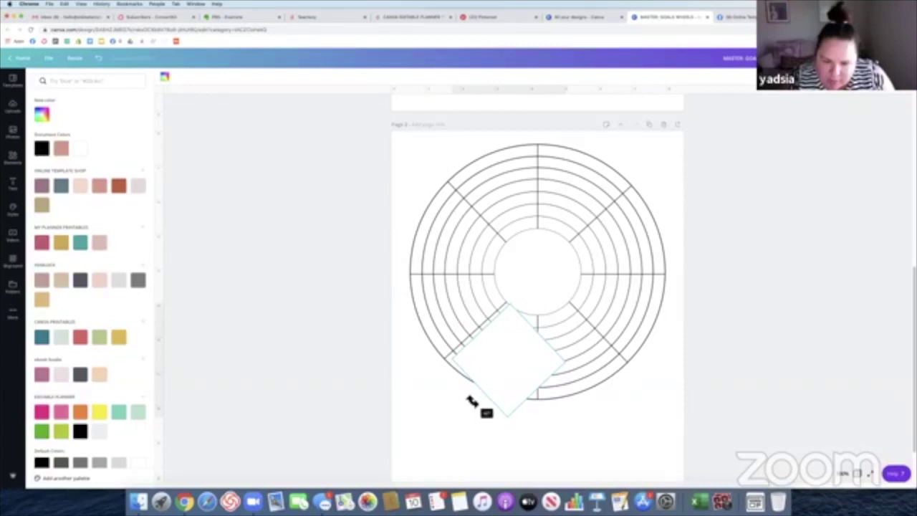
left_click_drag(472, 402, 472, 402)
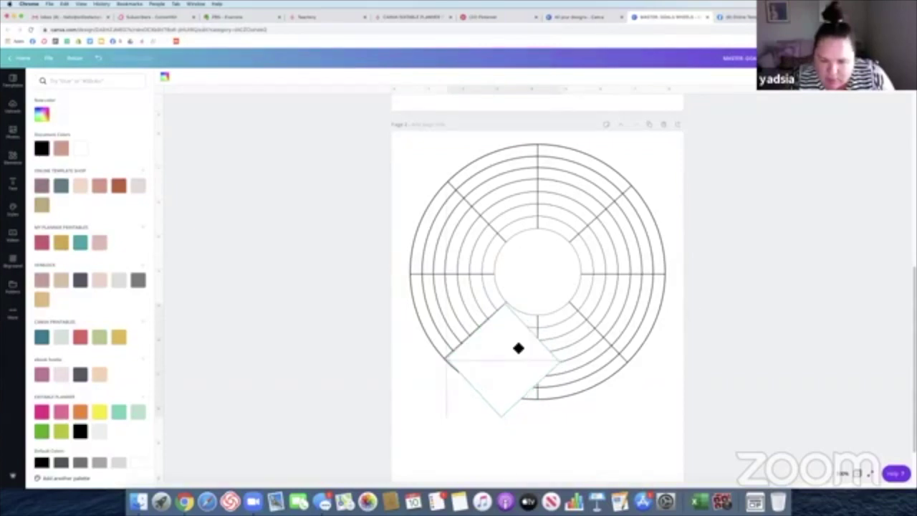
left_click_drag(519, 347, 519, 350)
left_click(557, 441)
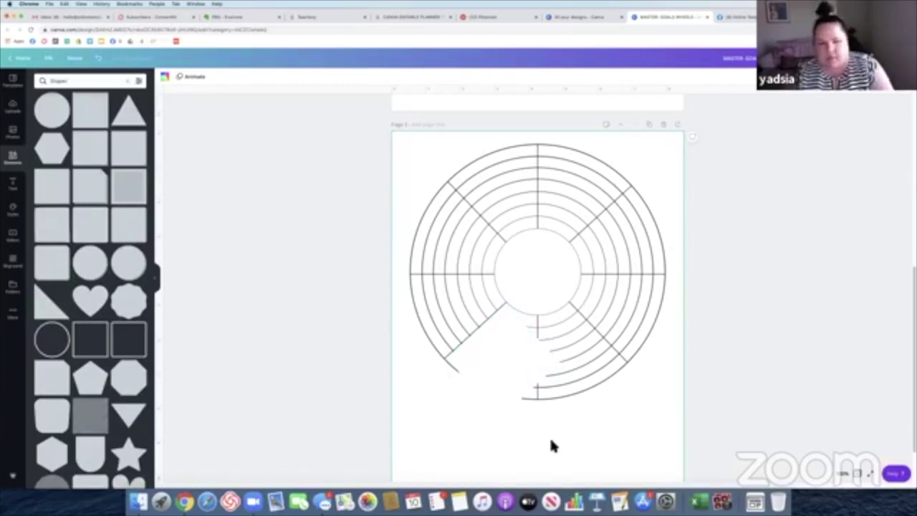
left_click_drag(505, 364, 506, 367)
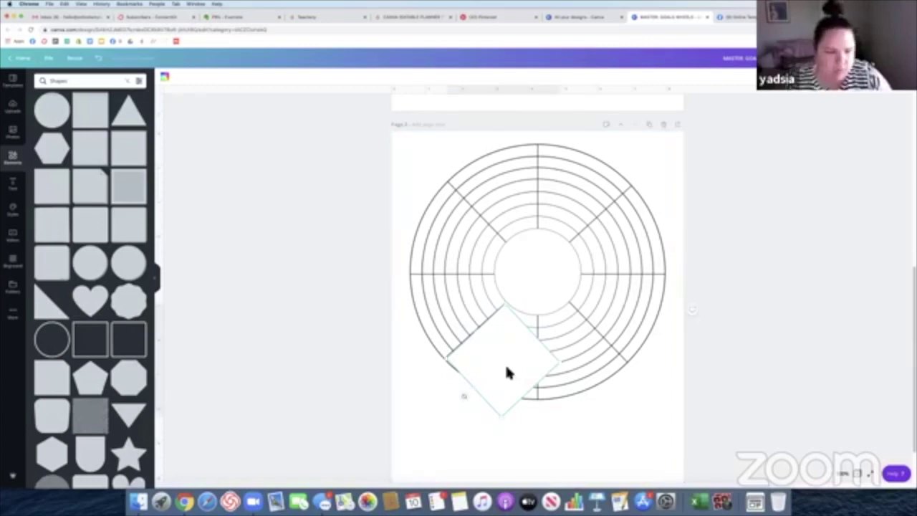
key("Delete")
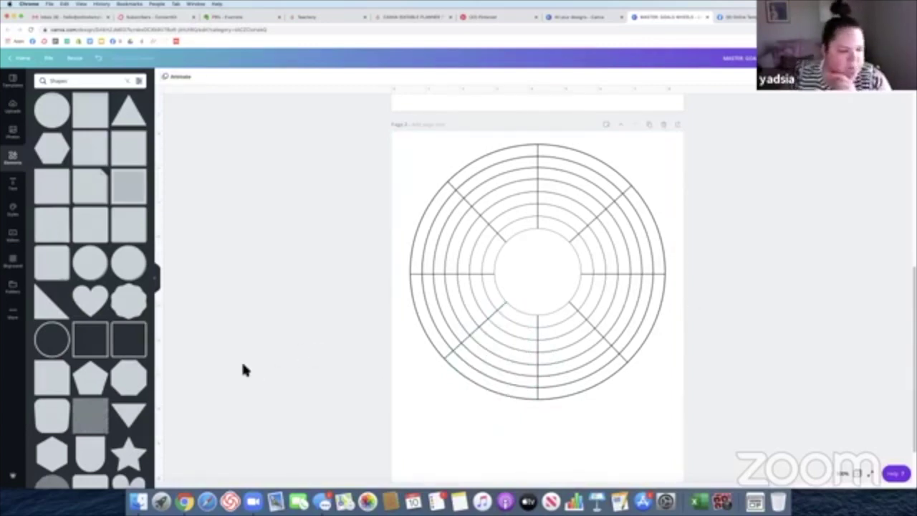
Add a new square shape to the second page and color it white
scroll(97, 394, "down", 5)
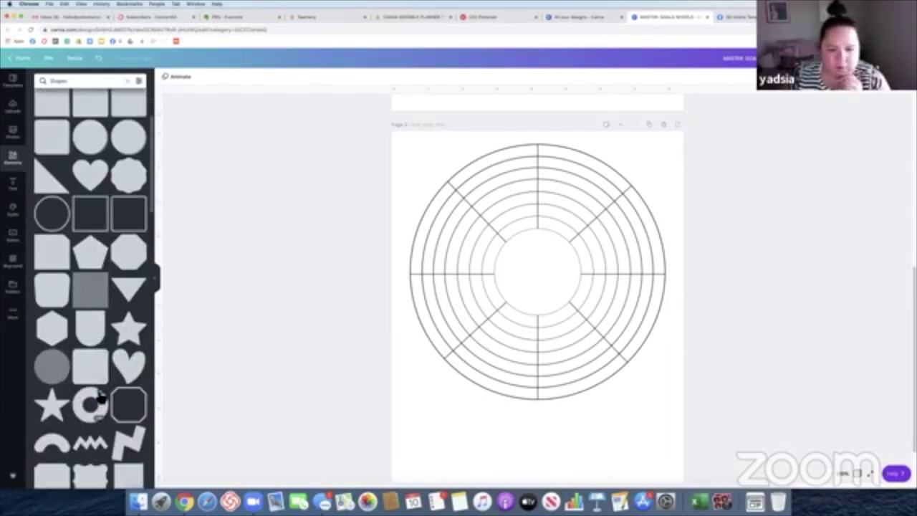
scroll(102, 262, "up", 1)
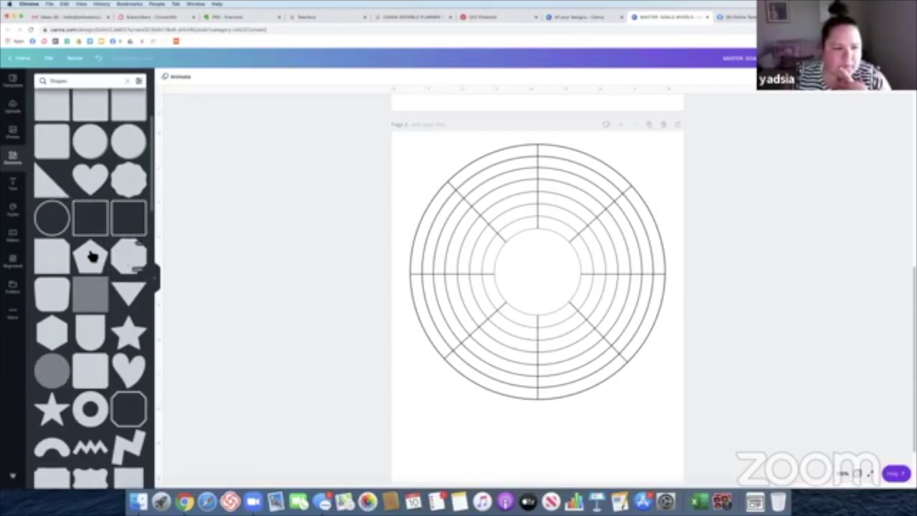
scroll(92, 257, "up", 3)
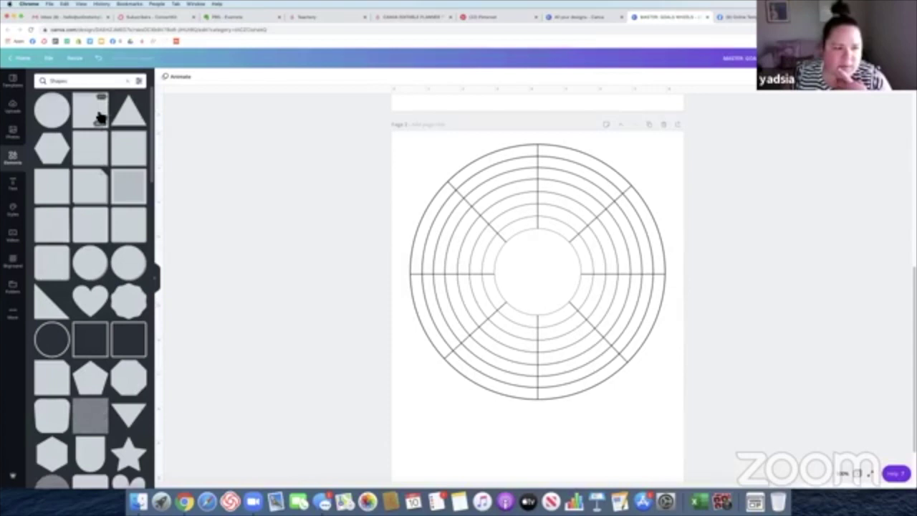
left_click(98, 117)
left_click(165, 78)
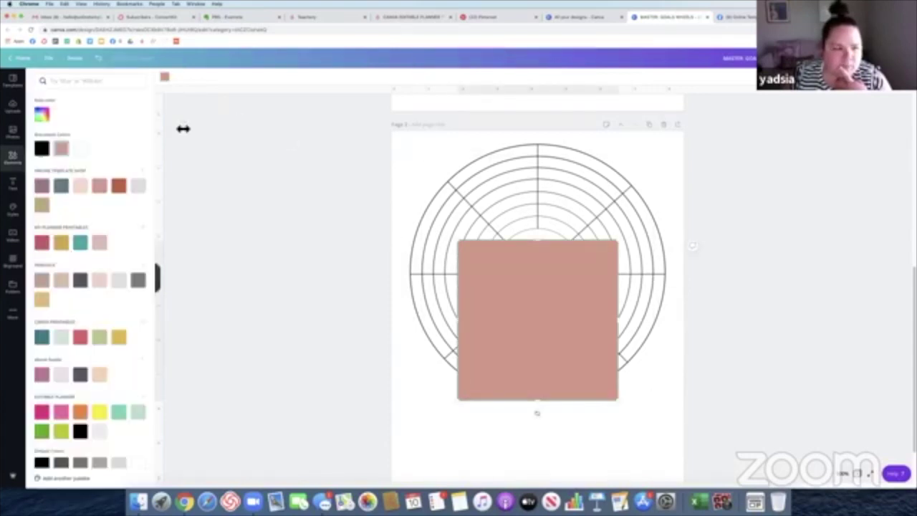
left_click(82, 152)
Shrink the white square slightly, rotate it into a diamond, and place its edge along the wheel's lower-right divider line
left_click_drag(512, 277, 539, 360)
left_click_drag(647, 328, 587, 380)
left_click_drag(567, 417, 546, 323)
left_click_drag(514, 397, 558, 378)
left_click_drag(516, 318, 569, 368)
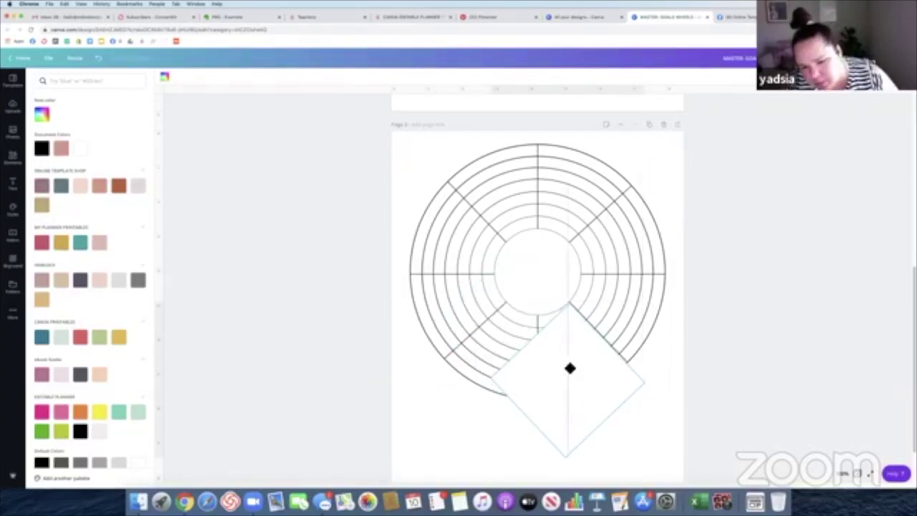
left_click(663, 415)
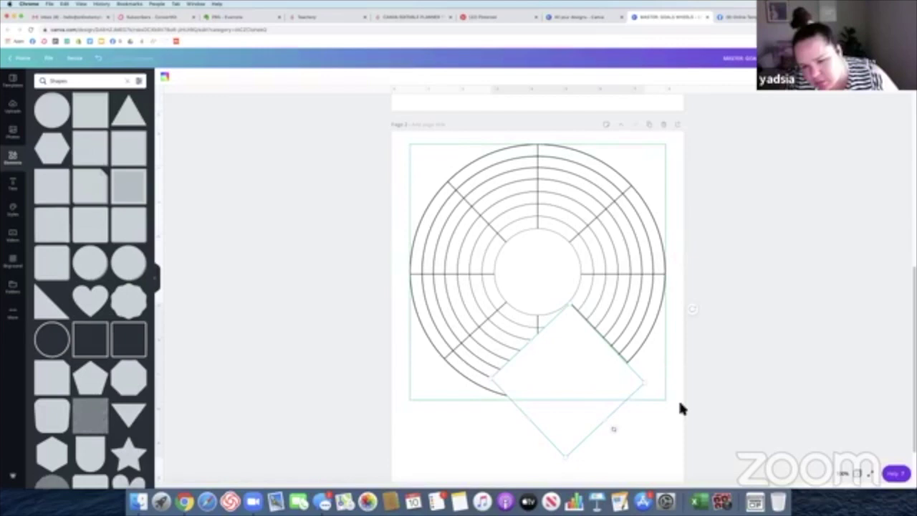
Fine-tune the white square's position and rotation at 200% zoom so its edge follows the lower-right divider line
key("Right")
key("Left")
left_click(846, 474)
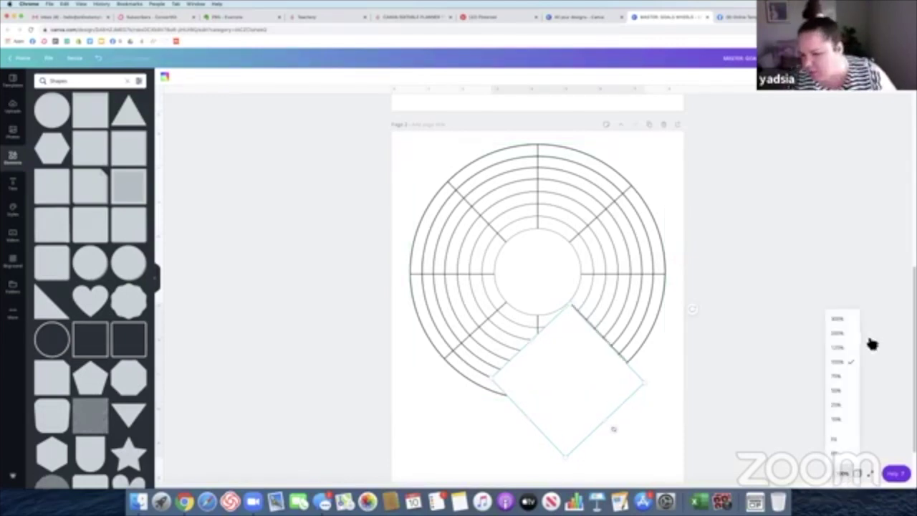
left_click(846, 333)
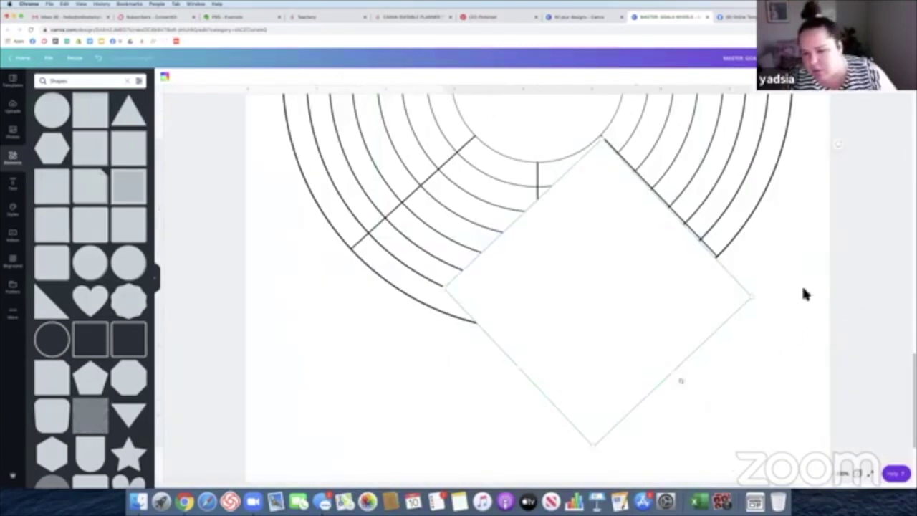
left_click_drag(595, 240, 599, 239)
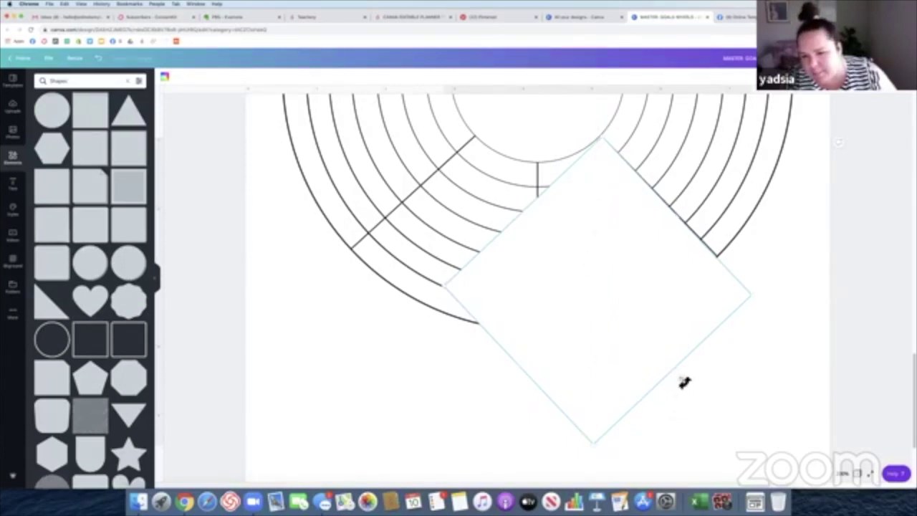
left_click_drag(685, 382, 684, 385)
left_click(756, 398)
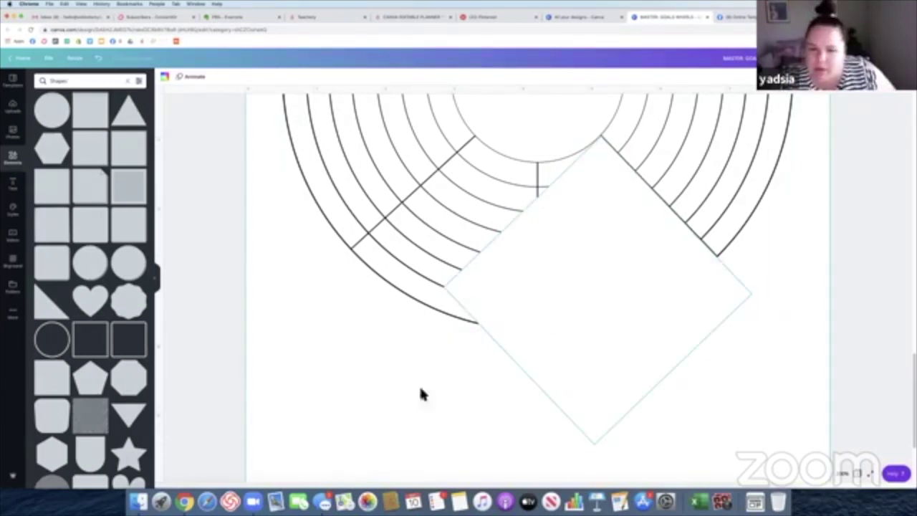
Duplicate the white square and move and rotate the copy so its edge follows the lower-left divider line
left_click(672, 293)
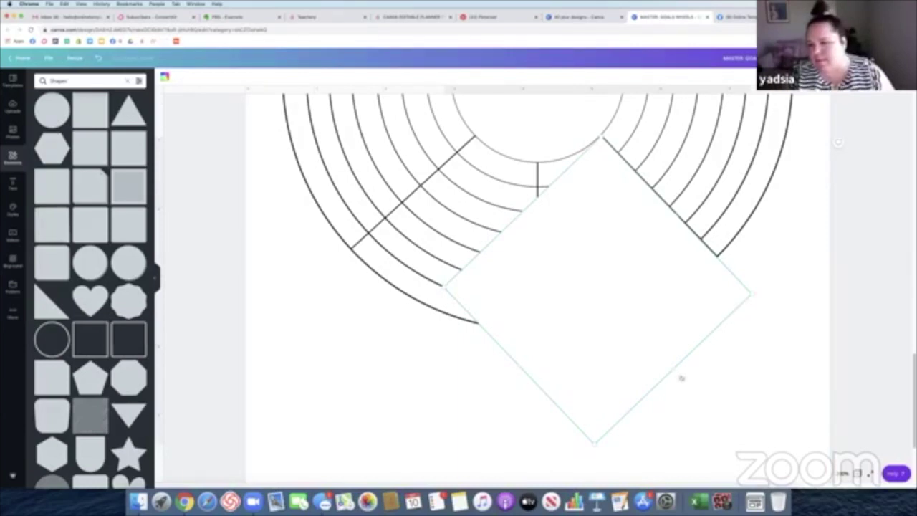
left_click_drag(572, 251, 446, 263)
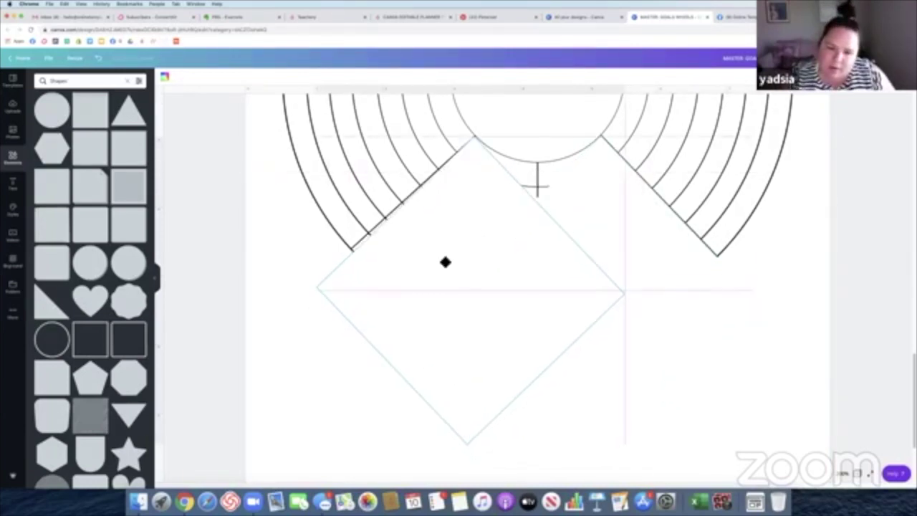
left_click_drag(553, 381, 556, 383)
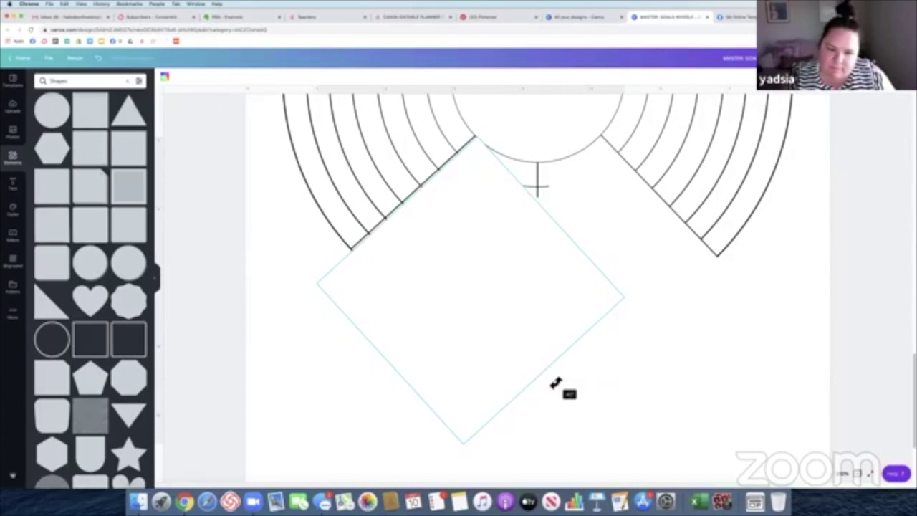
left_click_drag(439, 291, 441, 298)
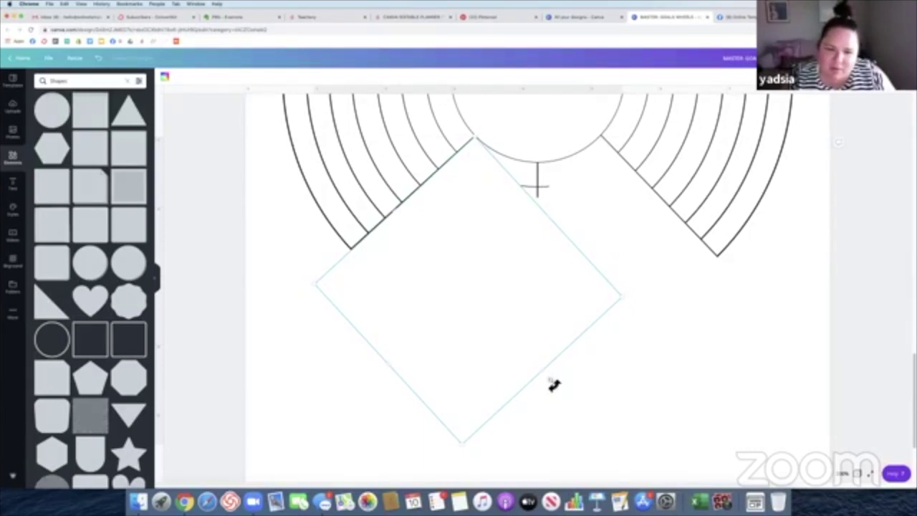
left_click_drag(554, 386, 552, 386)
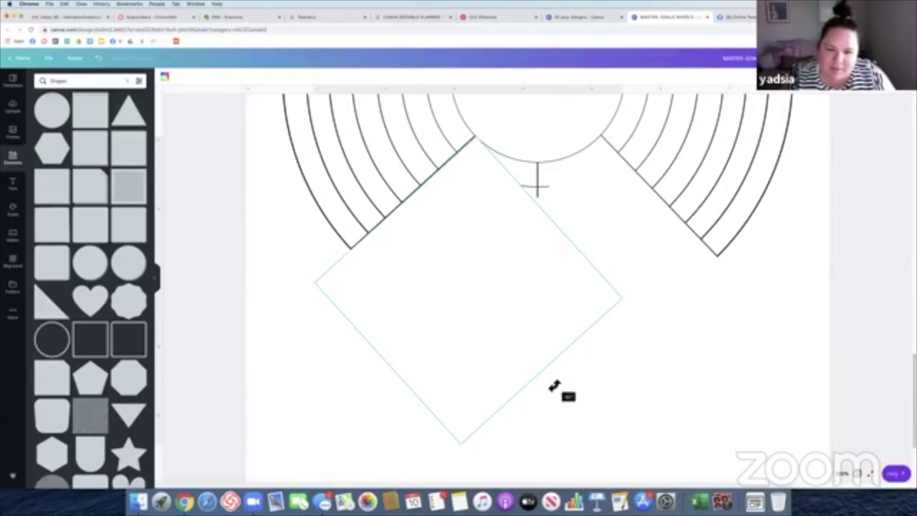
left_click(314, 387)
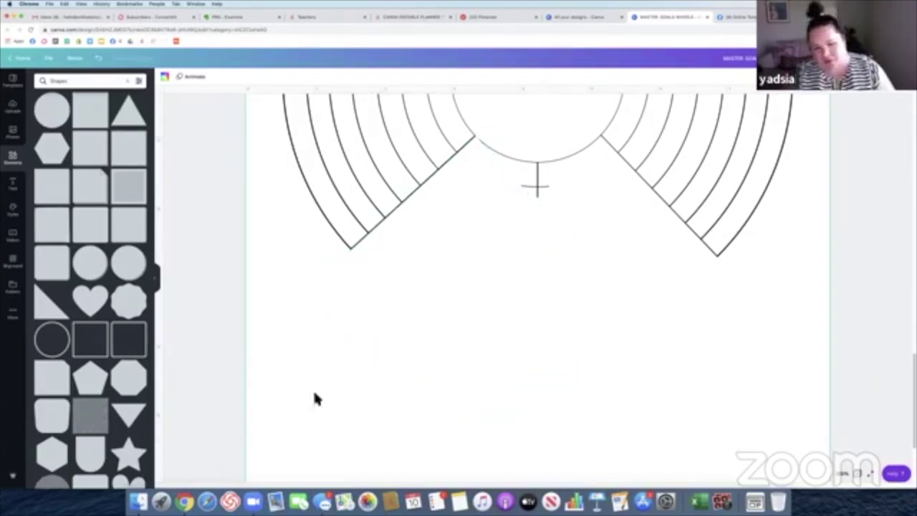
Duplicate the white square again and rotate and position the copy over the leftover lines directly below the center circle
key("super+z")
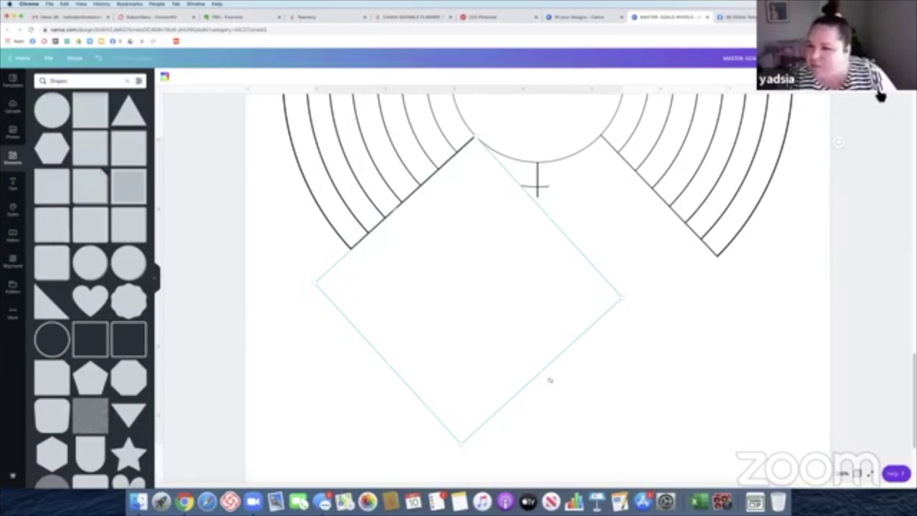
key("super+z")
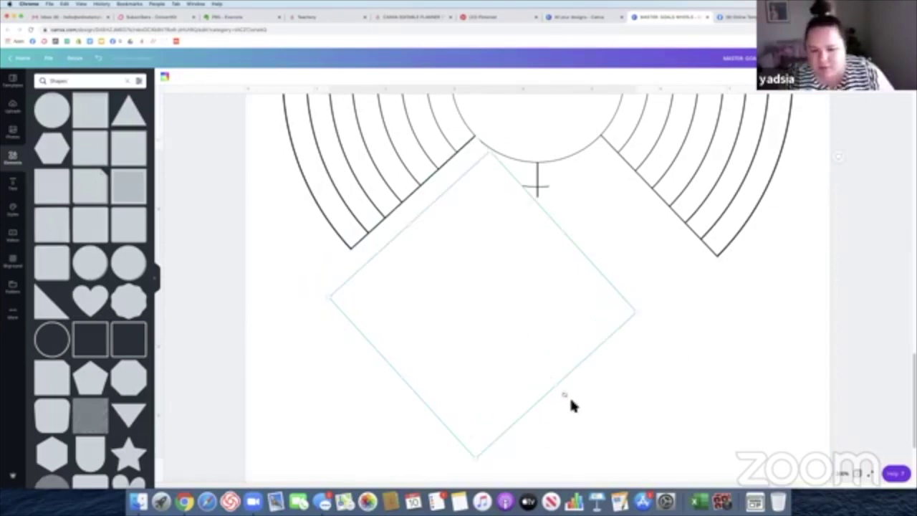
left_click_drag(577, 392, 606, 310)
left_click_drag(586, 400, 550, 347)
left_click_drag(449, 266, 536, 235)
left_click(329, 393)
Bring the wheel's lower-left and lower-right divider lines to the front, above the white masking squares
scroll(318, 370, "up", 5)
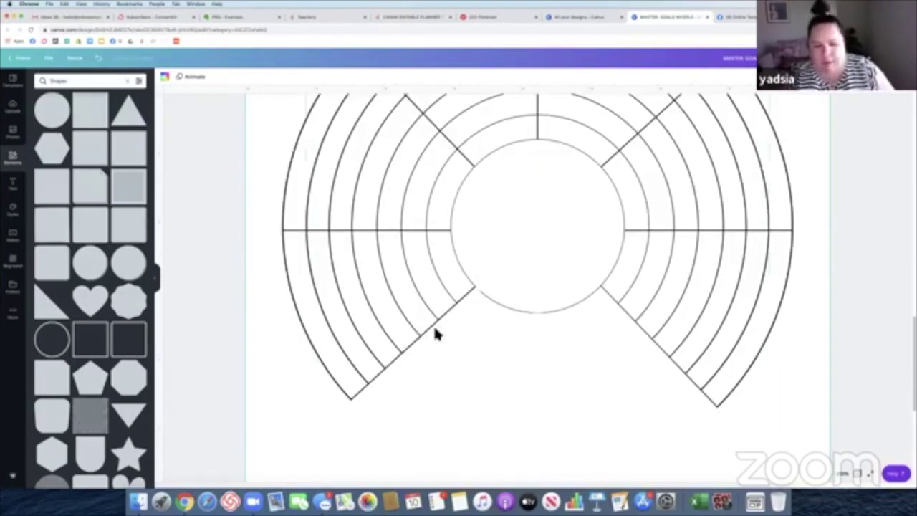
left_click(428, 334)
left_click(799, 76)
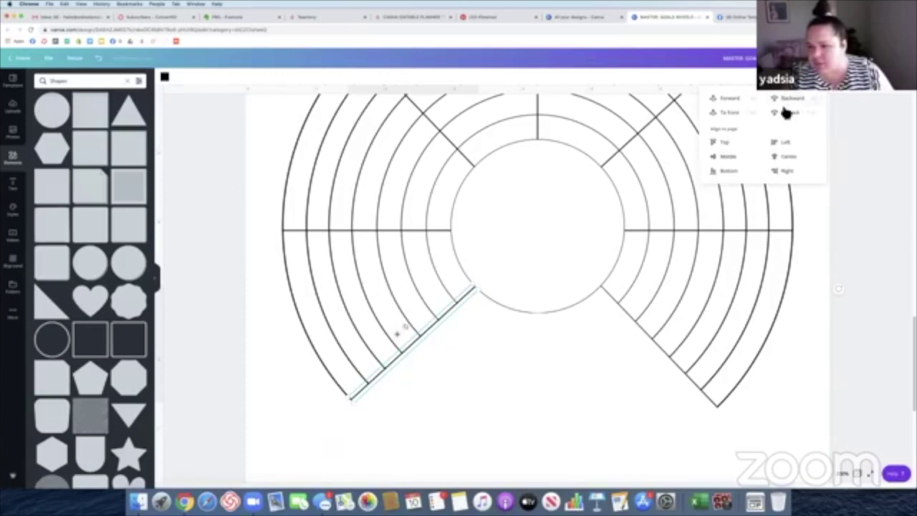
left_click(730, 114)
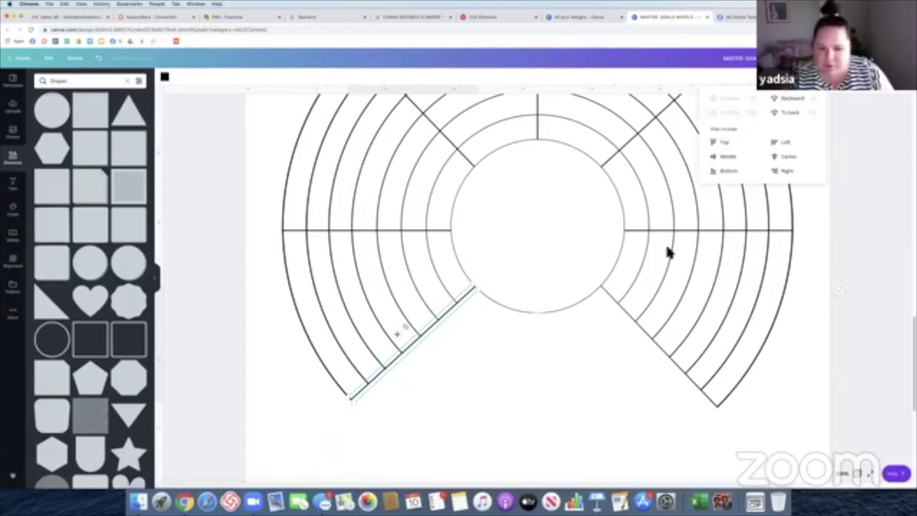
left_click(692, 383)
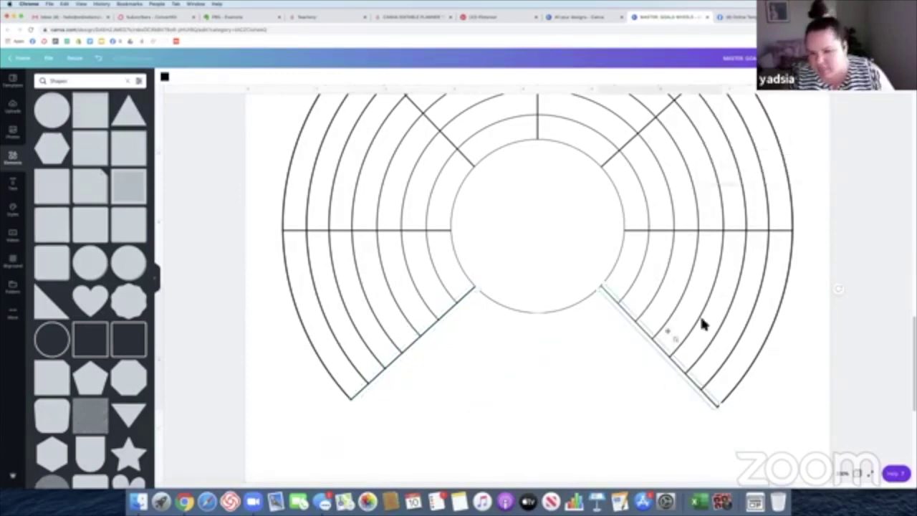
left_click(818, 92)
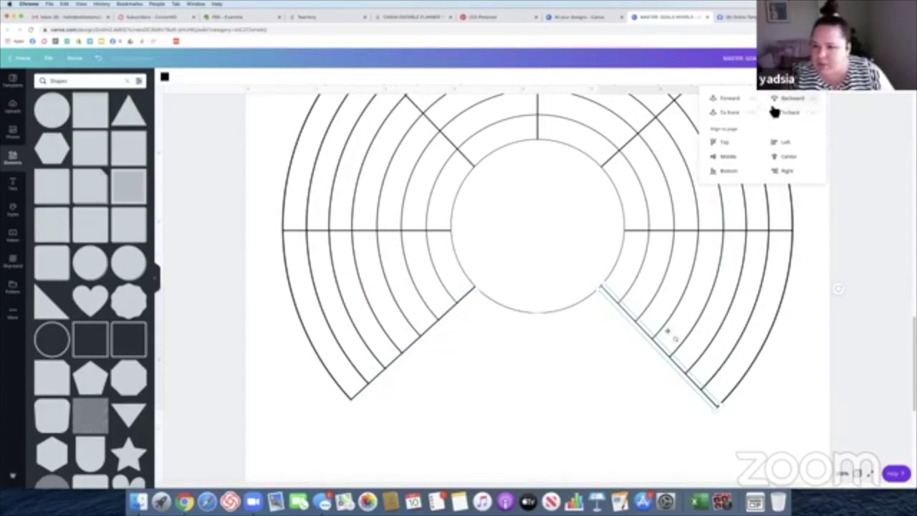
left_click(731, 115)
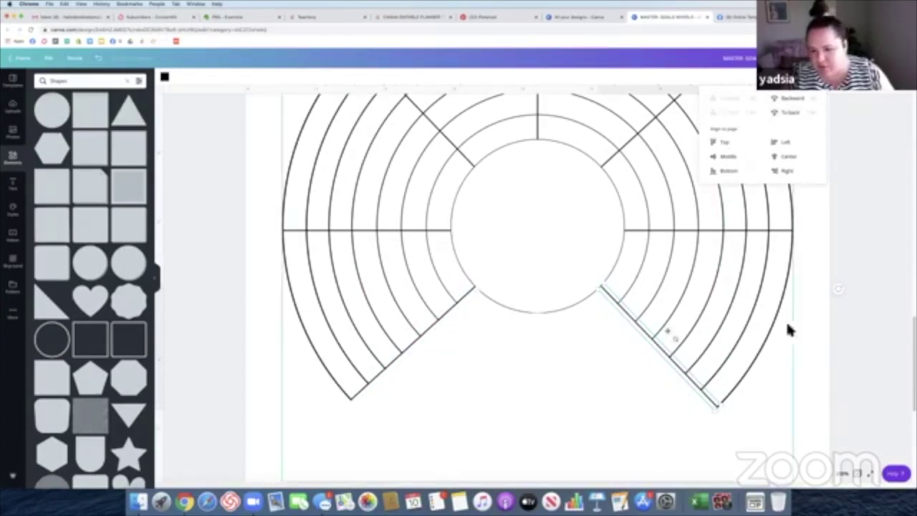
left_click(788, 347)
Bring the wheel's center circle to the front, above the divider lines and white squares
left_click(549, 229)
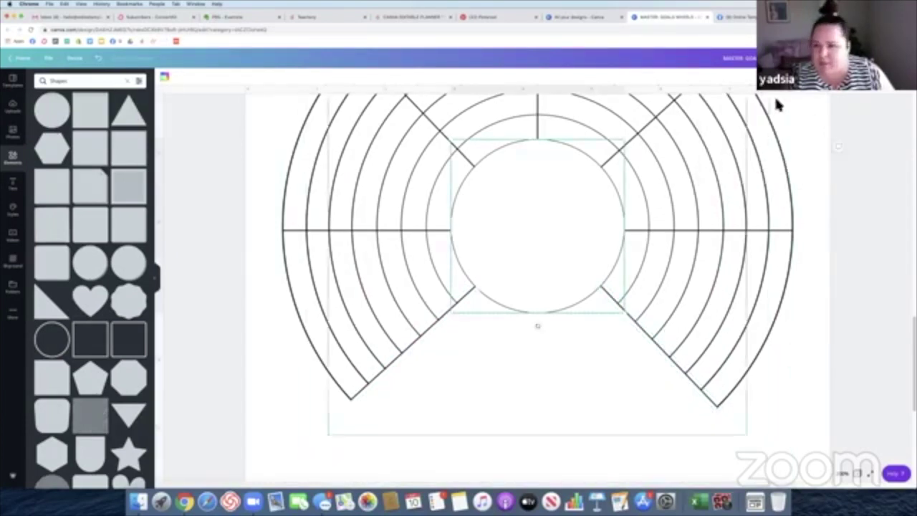
left_click(811, 93)
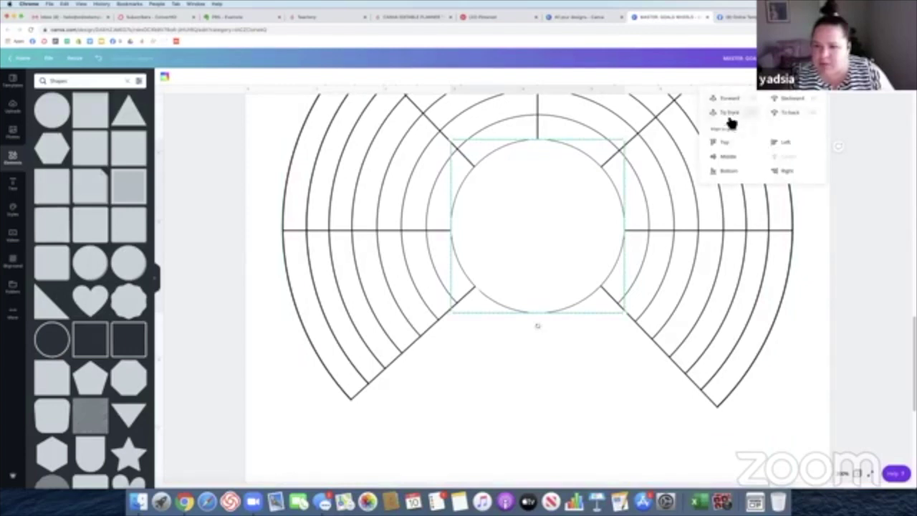
left_click(848, 284)
At 100% zoom, shrink the whole wheel with its masks, rotate it a quarter turn clockwise, and move it toward the page's right side
scroll(838, 334, "down", 2)
left_click(847, 473)
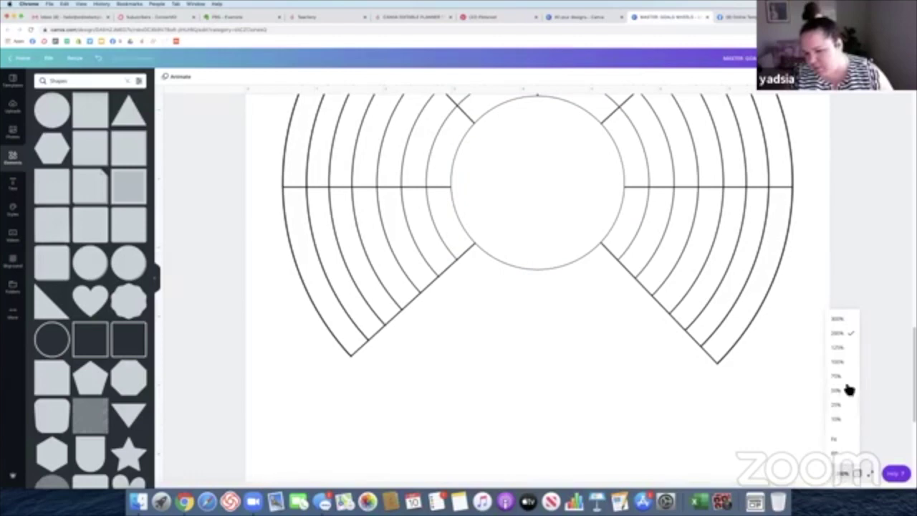
left_click(832, 363)
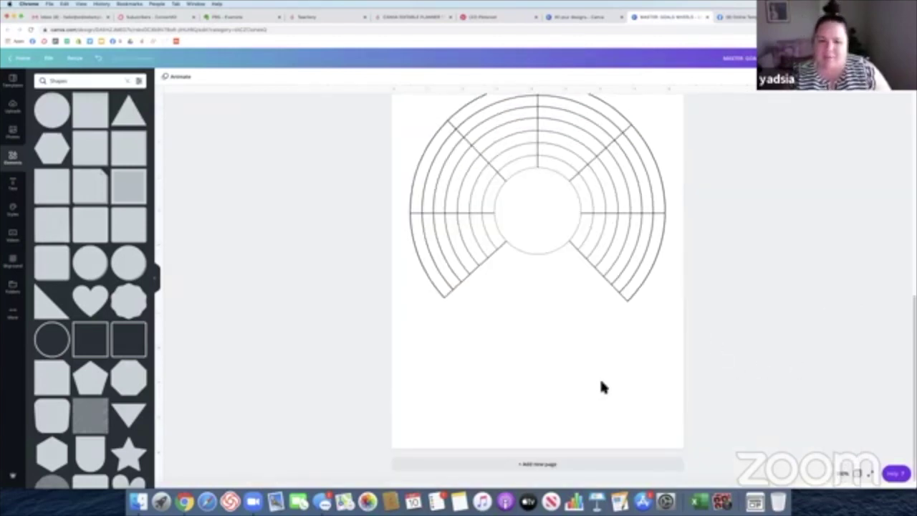
scroll(473, 287, "up", 2)
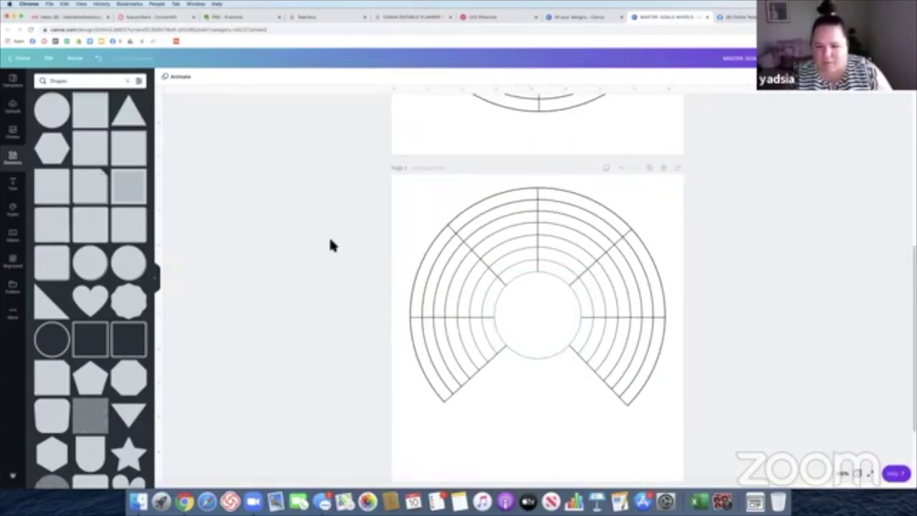
key("super+v")
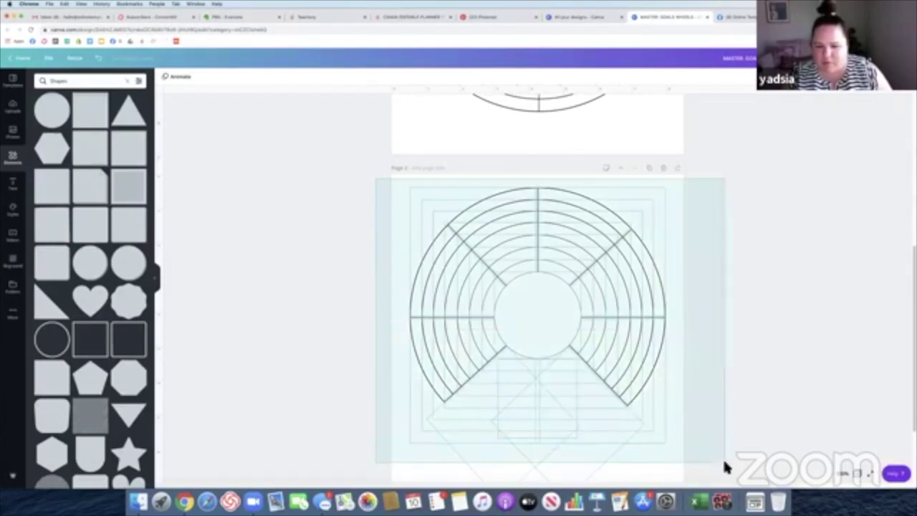
scroll(584, 373, "down", 1)
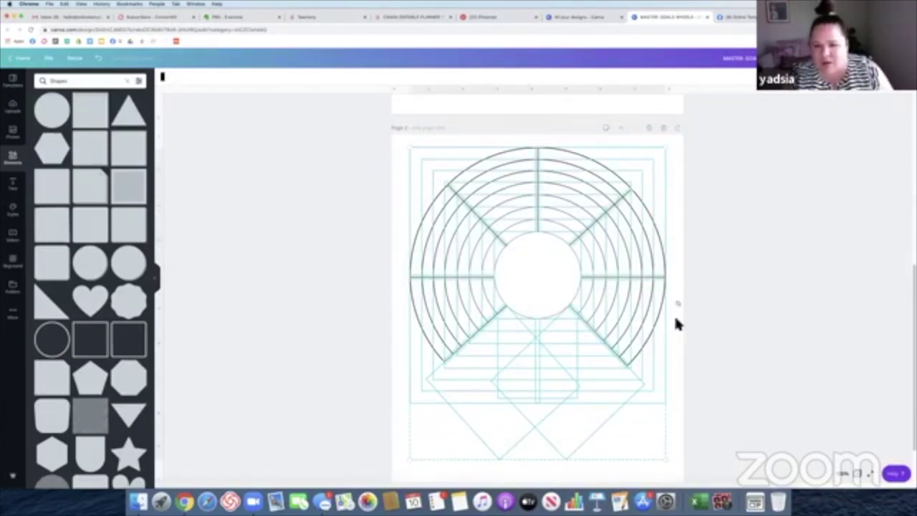
left_click_drag(670, 152, 615, 215)
left_click_drag(516, 473, 418, 340)
left_click_drag(481, 337, 528, 341)
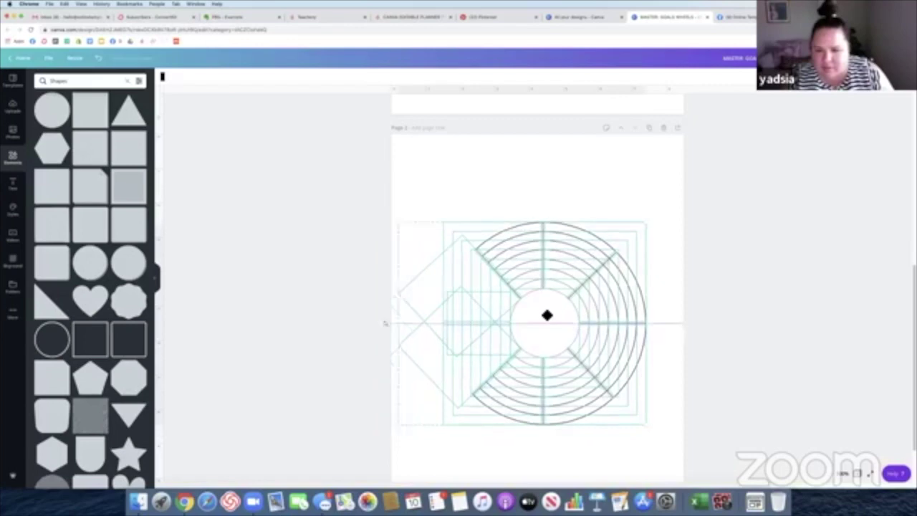
left_click(740, 374)
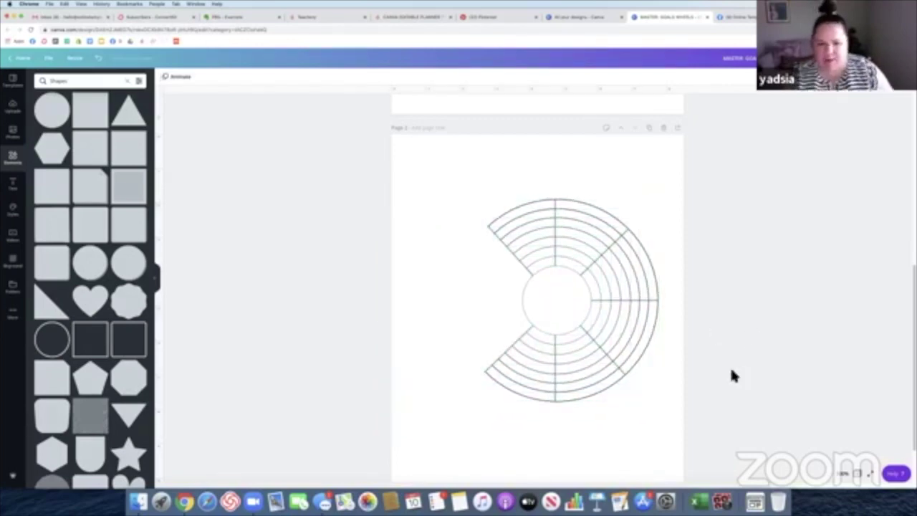
Group the three white masking squares that cover the wheel's open segments
left_click(451, 254)
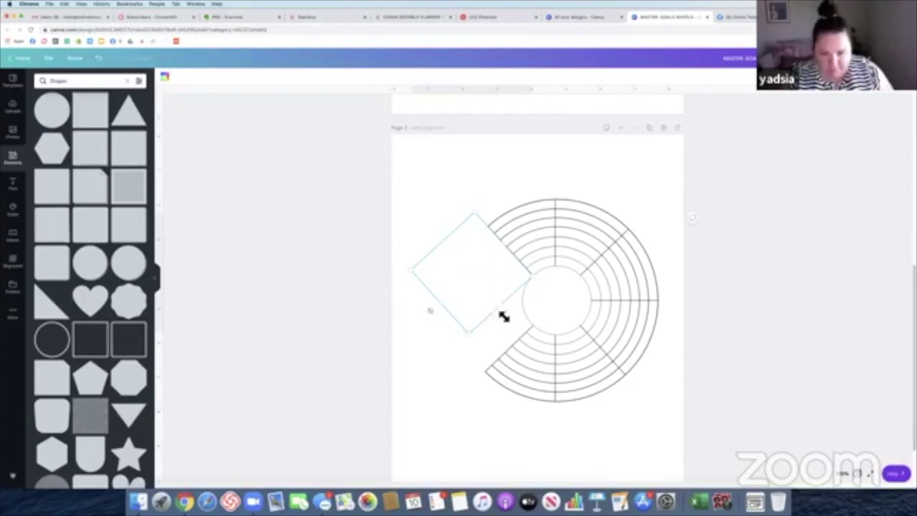
left_click(507, 307, "shift")
left_click(477, 340, "shift")
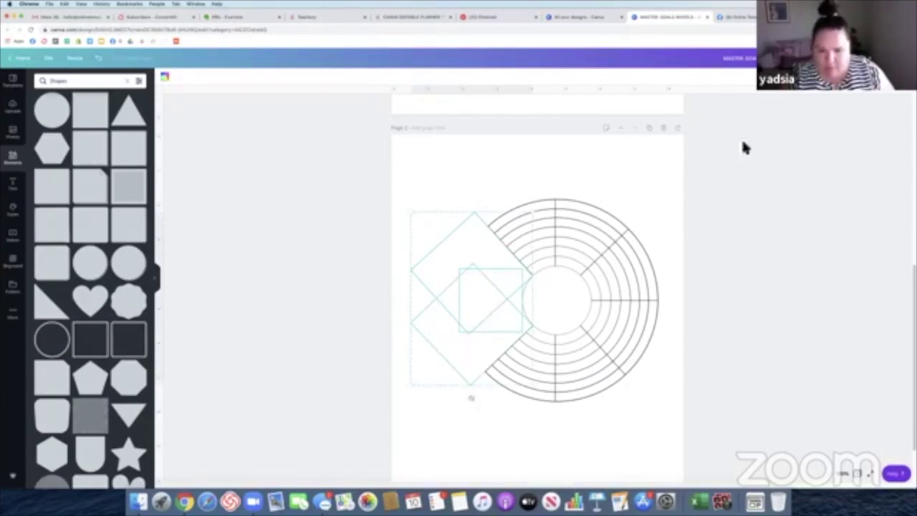
key("Delete")
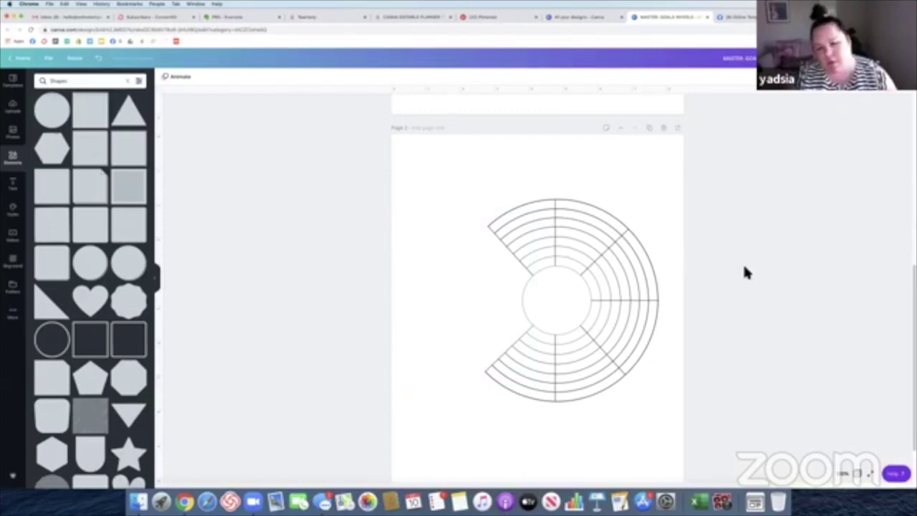
Enlarge the whole wheel with its masks slightly and reposition it just inside the page's right edge
left_click_drag(380, 177, 692, 426)
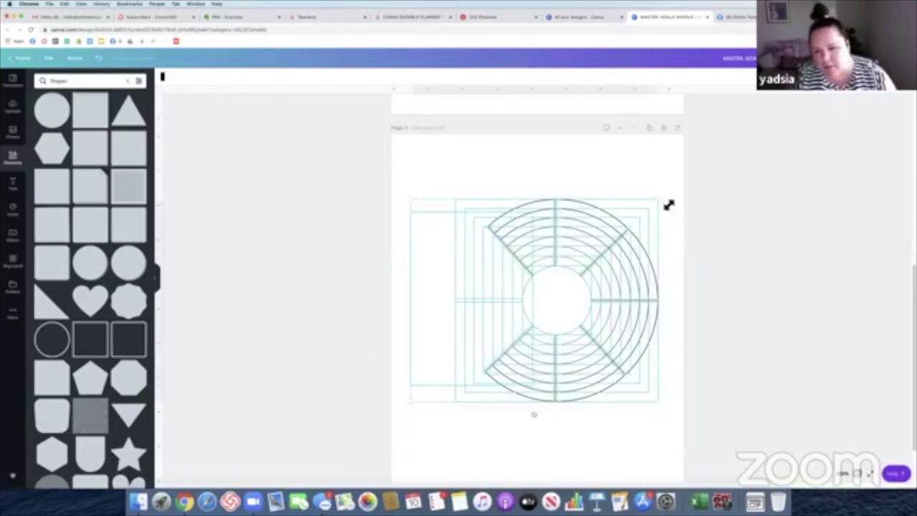
left_click_drag(664, 199, 682, 179)
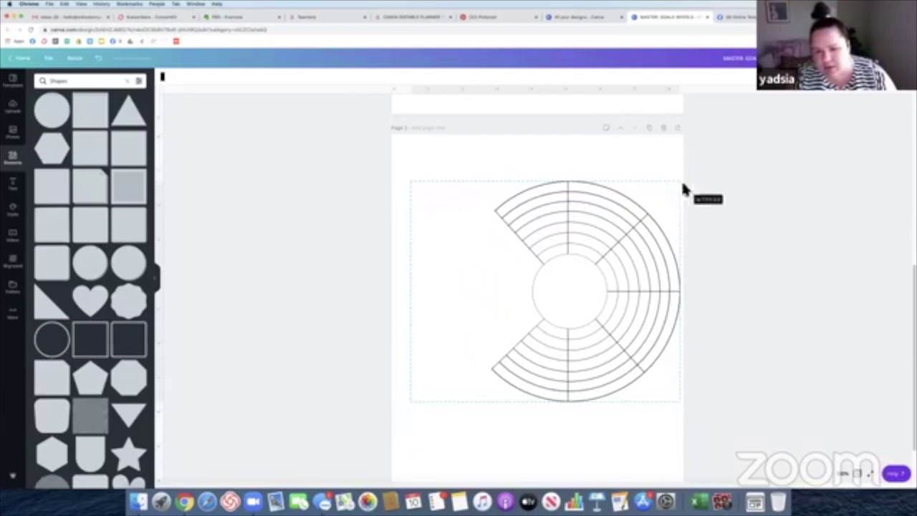
left_click_drag(580, 291, 574, 294)
left_click(768, 294)
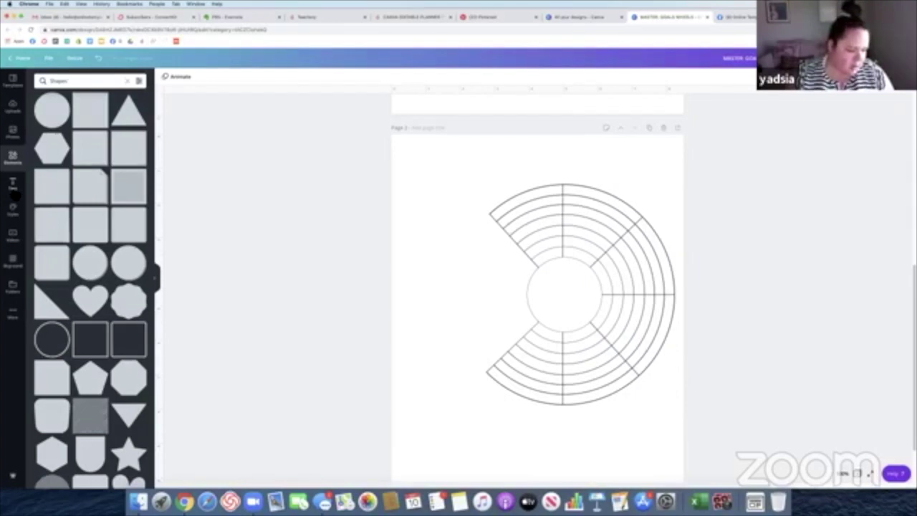
Add the pink drink illustration from the featured elements, shrink it, and center it inside the wheel's center circle
left_click(13, 160)
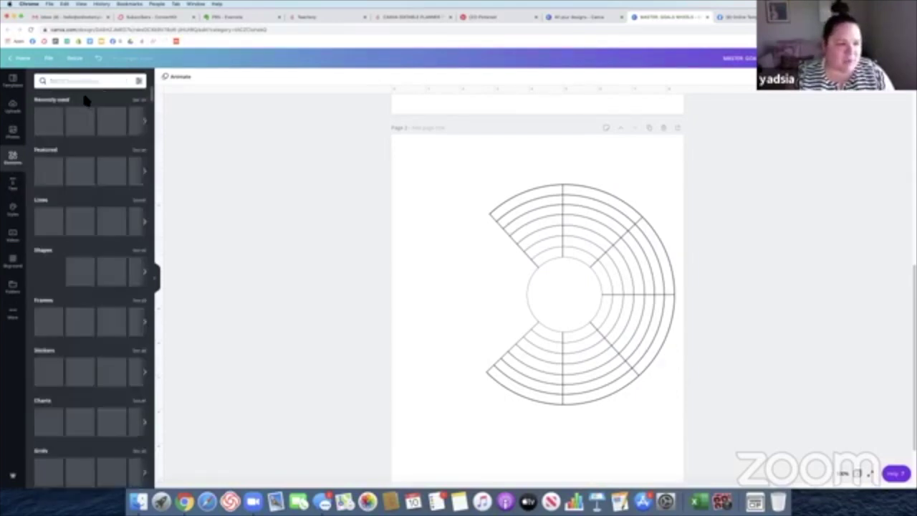
left_click(139, 151)
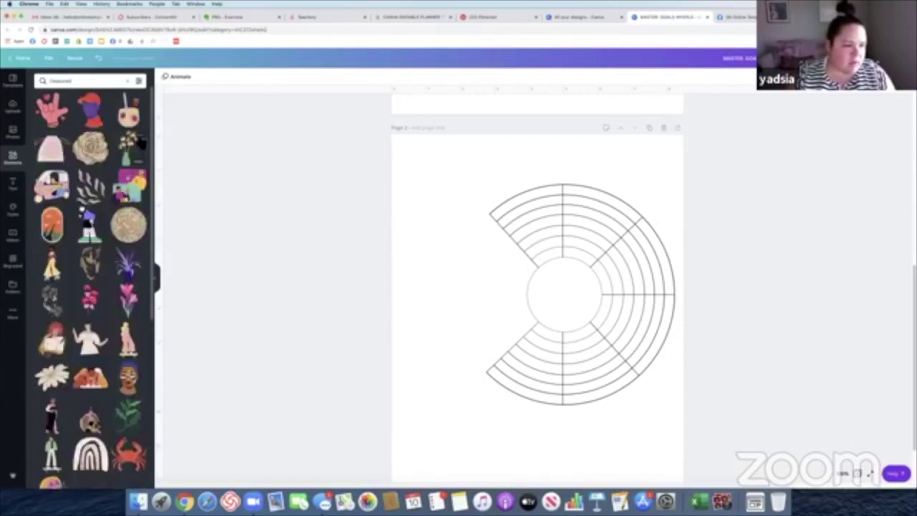
left_click(131, 114)
left_click_drag(585, 256, 535, 326)
left_click_drag(511, 377, 563, 306)
mouse_move(584, 258)
left_mouse_down()
mouse_move(573, 281)
mouse_move(579, 272)
left_mouse_up()
left_click(699, 304)
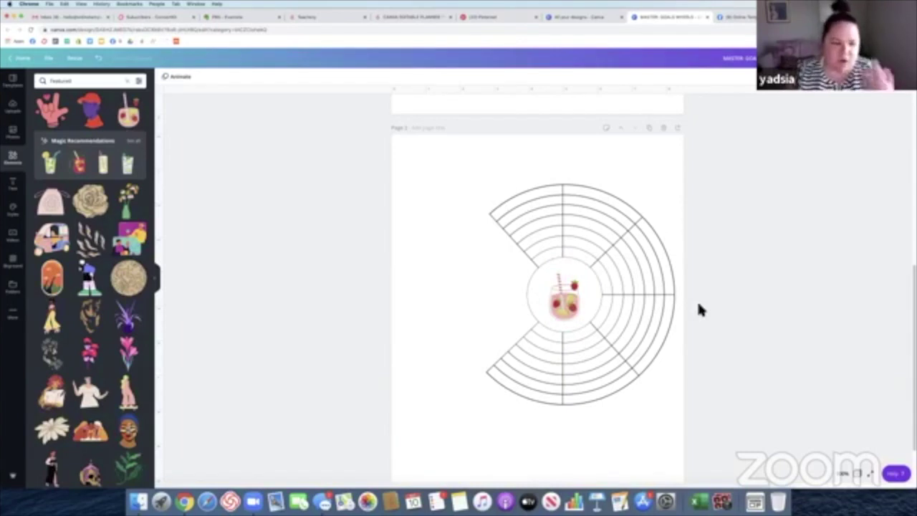
Delete the drink illustration from the center circle and try the portrait of a woman in blue sunglasses instead
left_click(566, 306)
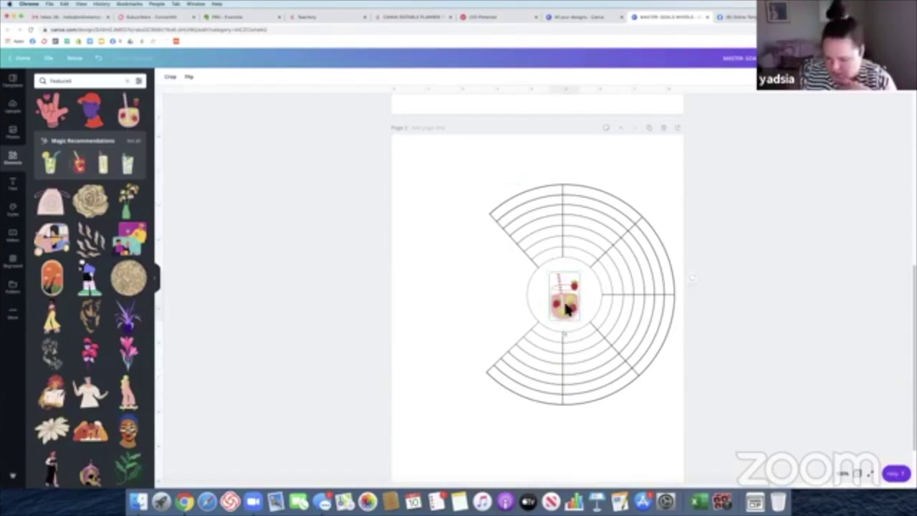
key("Delete")
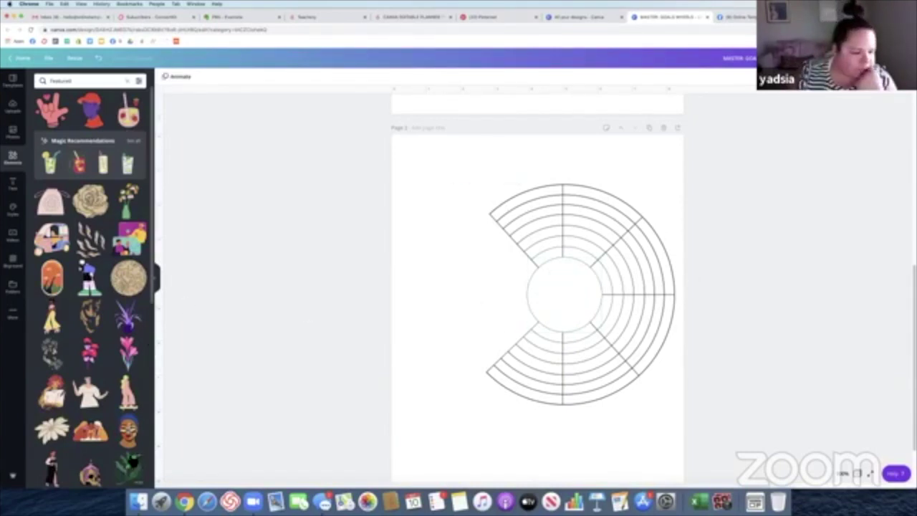
left_click(128, 430)
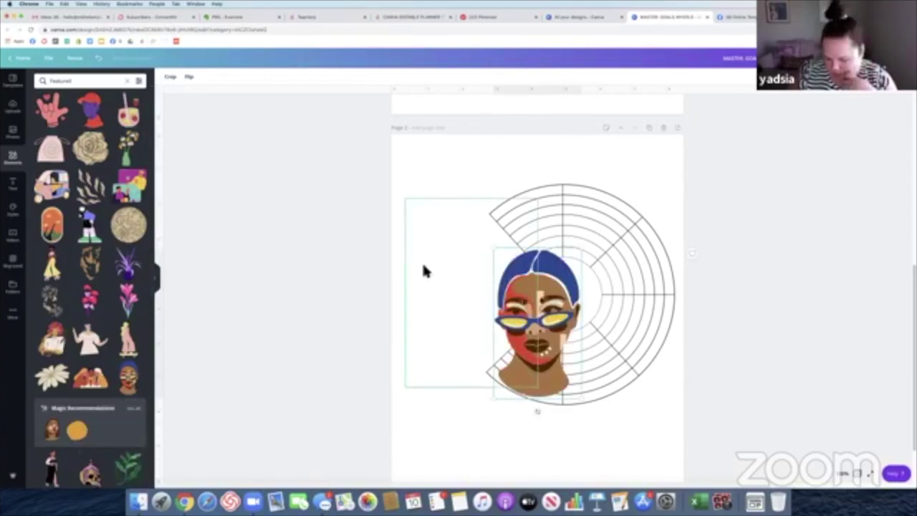
key("Delete")
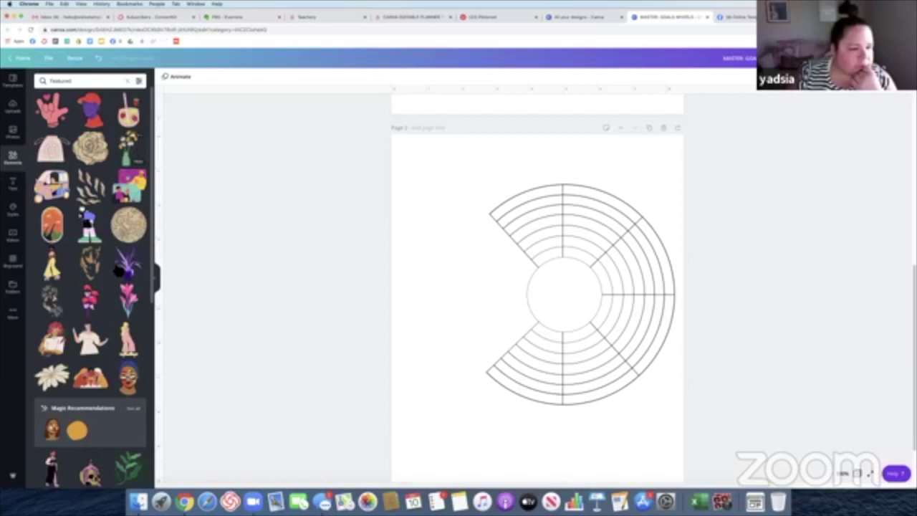
Search the elements for "MOON"
scroll(118, 271, "down", 3)
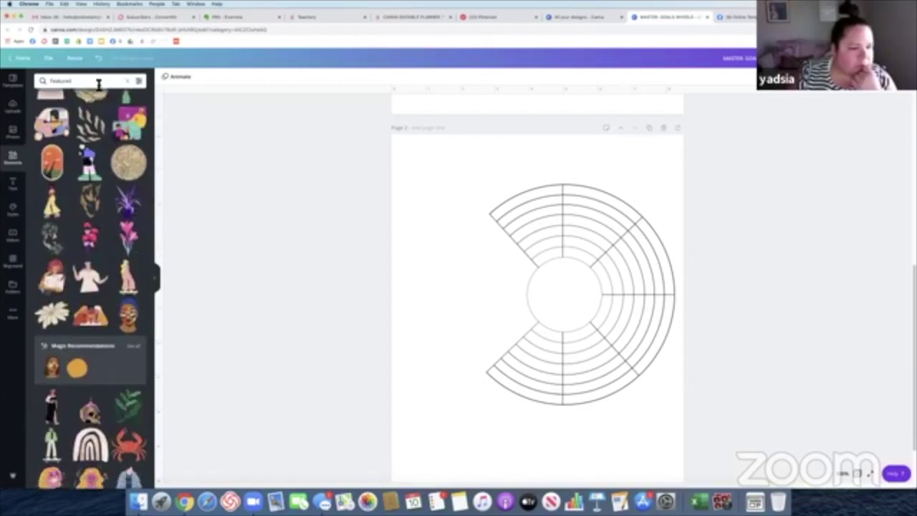
left_click(35, 82)
type("moon")
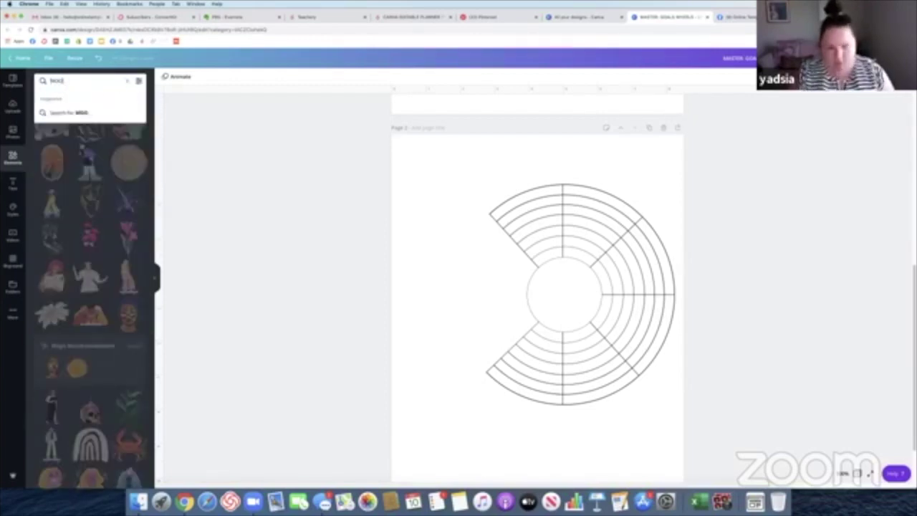
key("Return")
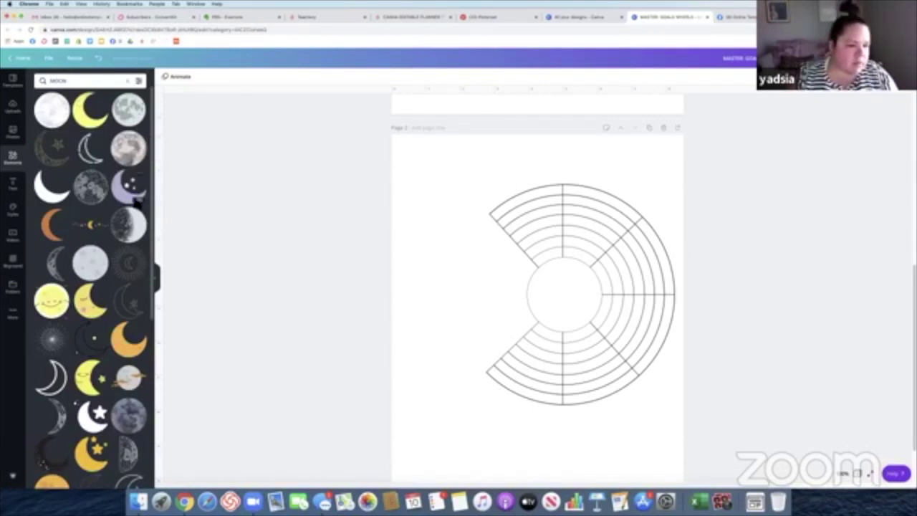
Try the white full moon and the half-lit moon graphics on the page, and browse further moon graphics
left_click(58, 117)
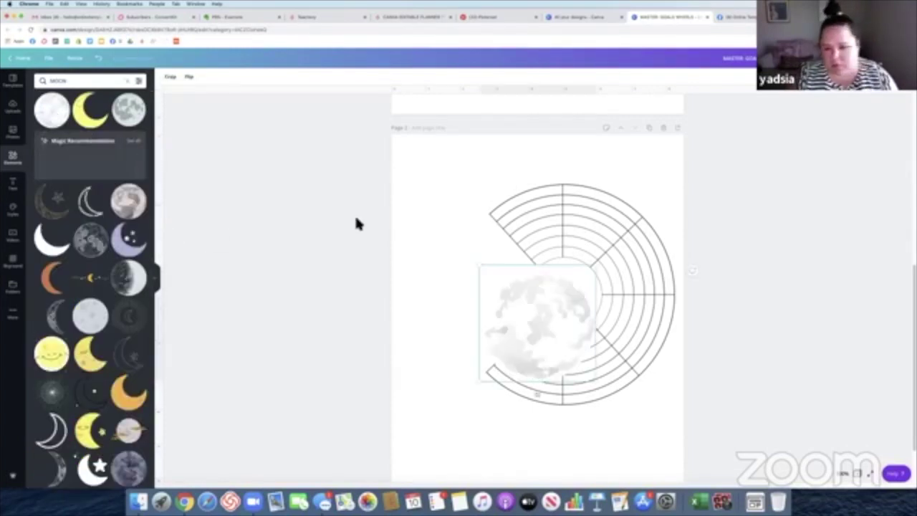
key("Delete")
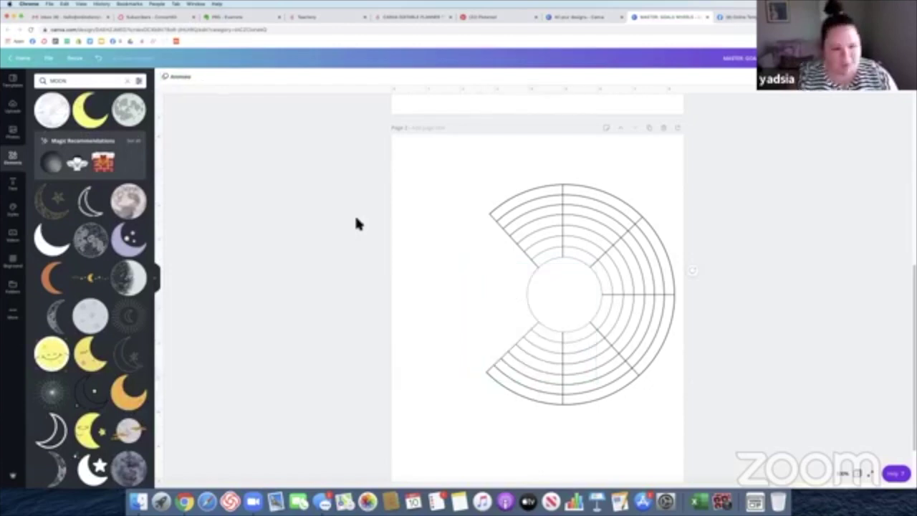
left_click(129, 279)
key("Delete")
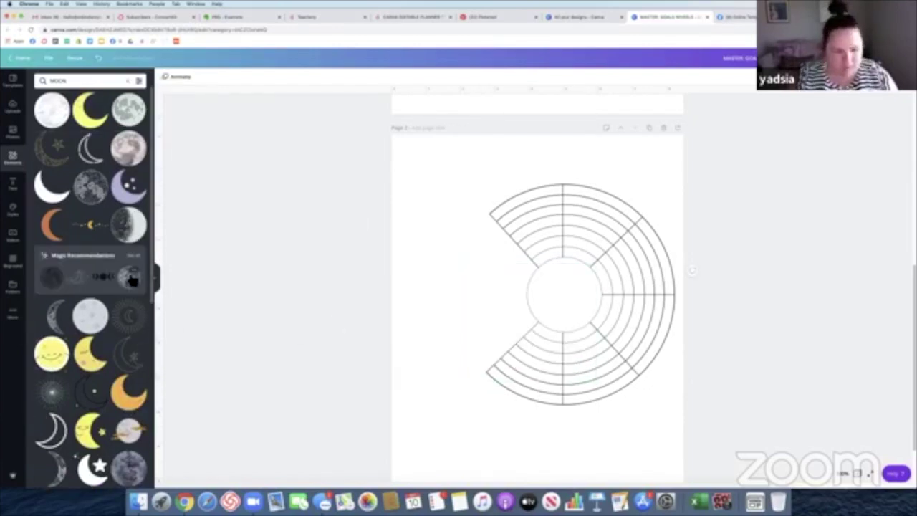
scroll(112, 374, "down", 10)
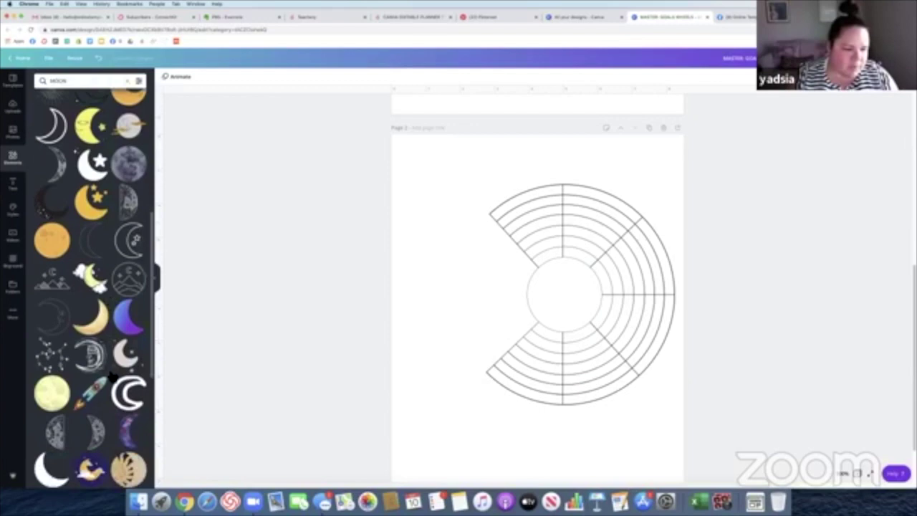
Try the constellation graphic shrunk inside the wheel's center circle, delete it, and browse further moon graphics
scroll(112, 374, "down", 1)
left_click(53, 351)
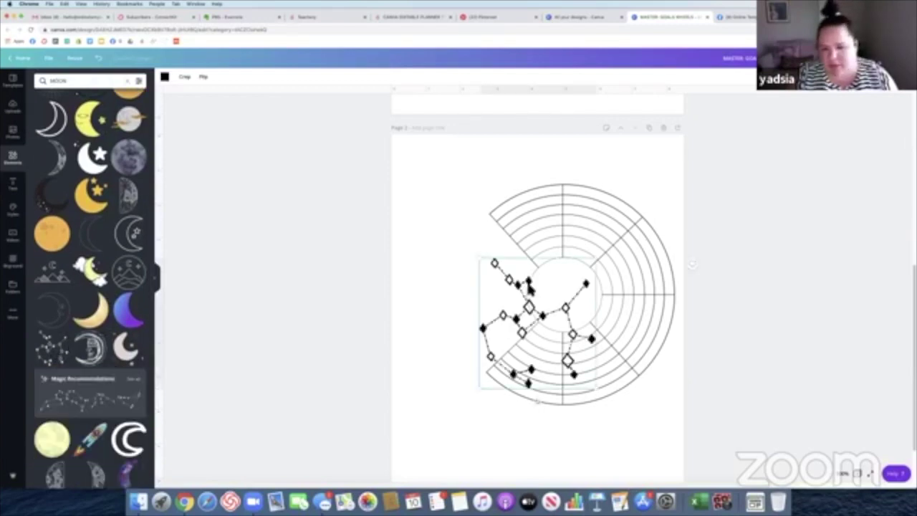
left_click_drag(593, 258, 561, 292)
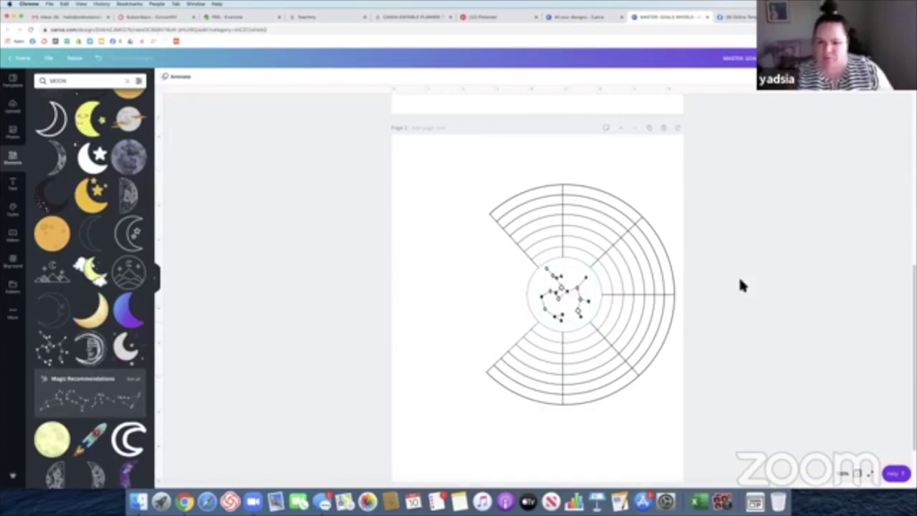
key("Delete")
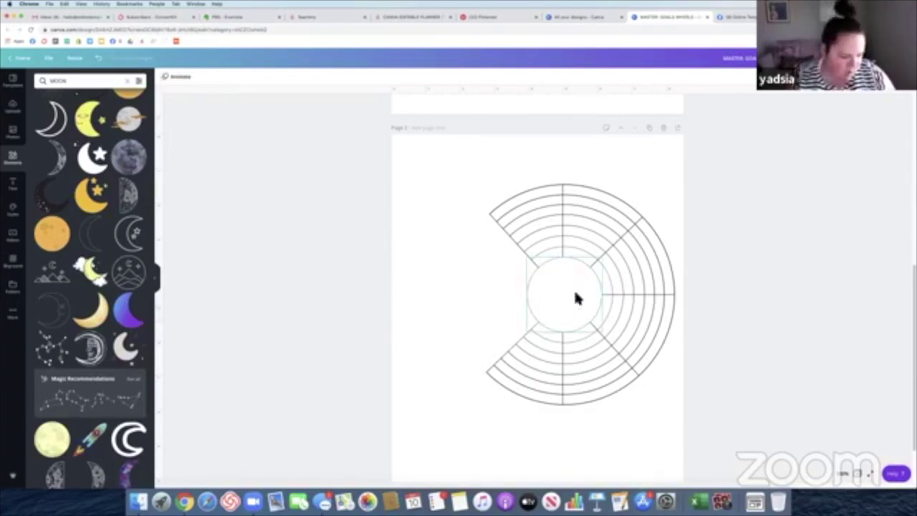
scroll(104, 352, "down", 5)
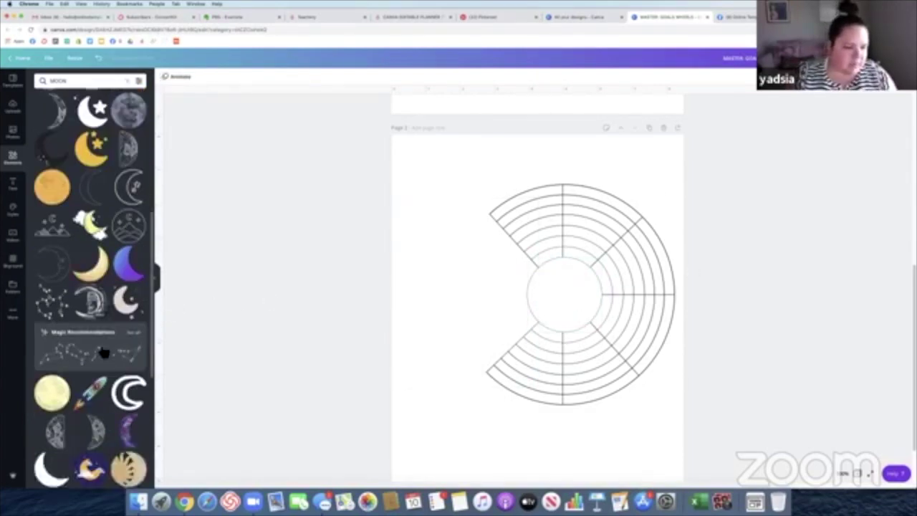
scroll(105, 352, "down", 10)
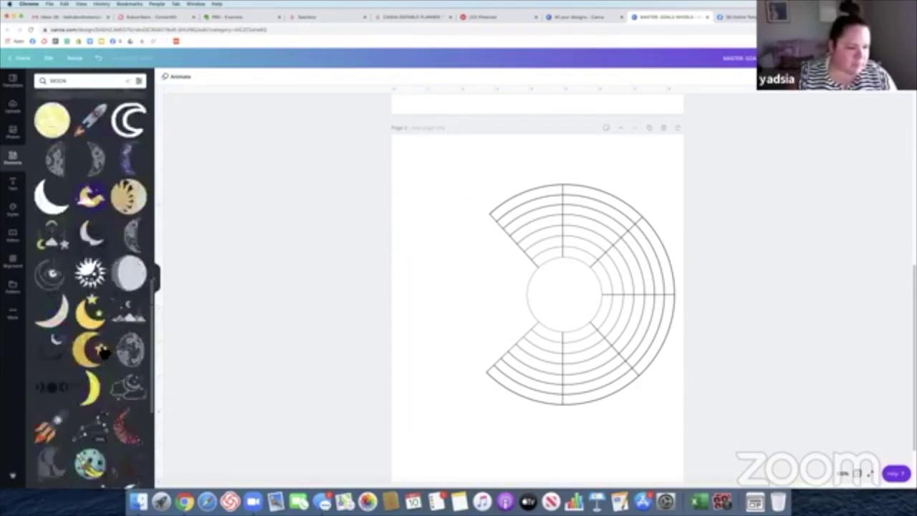
Search the elements for "FLOWERS"
left_click(90, 81)
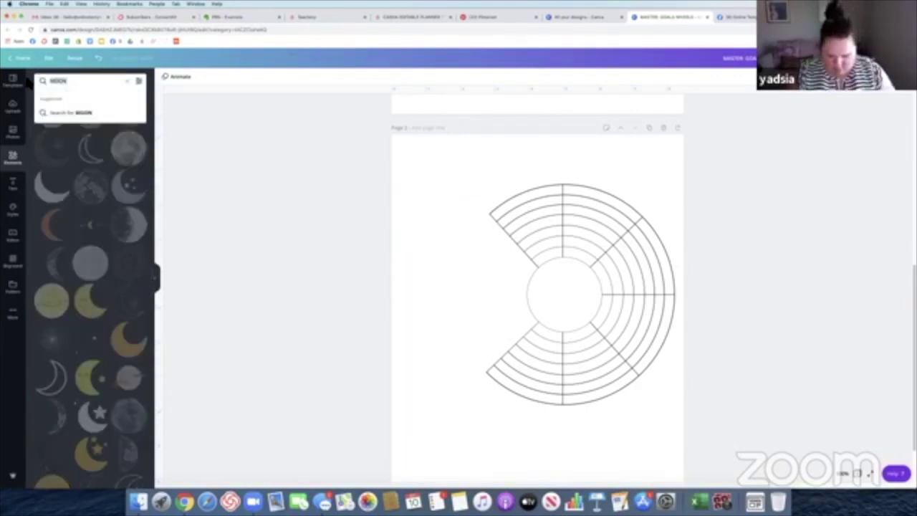
type("FLOWERS")
key("Return")
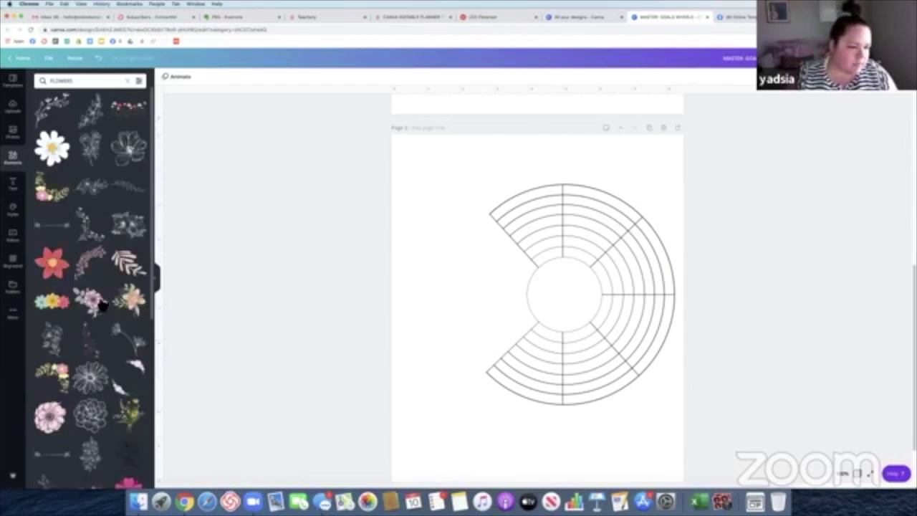
Add the orange flower with green leaves and purple sprigs, shrink it, and center it inside the wheel's center circle
left_click_drag(133, 304, 519, 305)
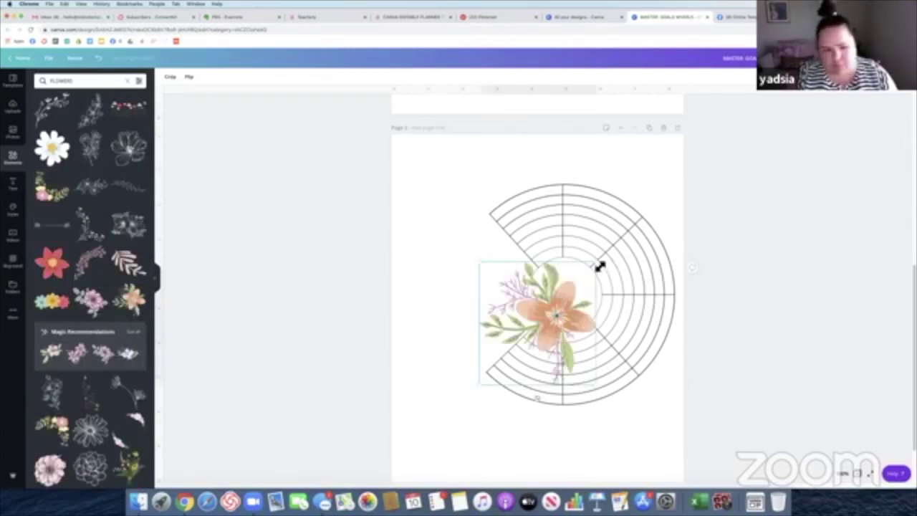
left_click_drag(597, 272, 549, 326)
left_click_drag(510, 355, 556, 300)
left_click_drag(599, 267, 559, 296)
left_click(451, 291)
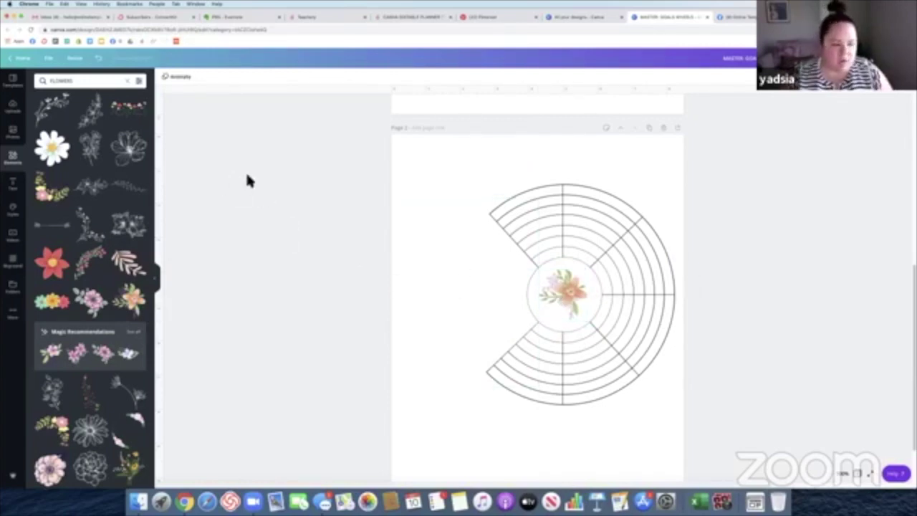
Try a new line colored black and shortened in the wheel's open gap, and delete it
key("l")
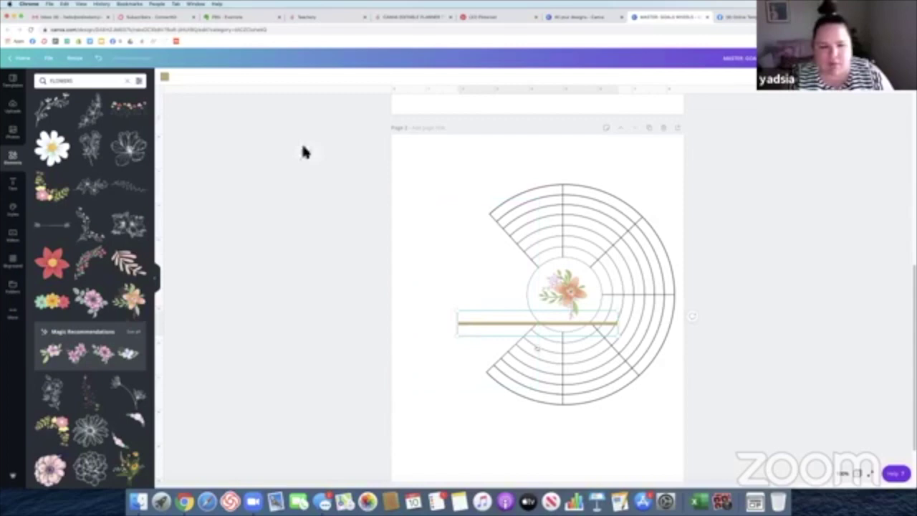
left_click(165, 77)
left_click(41, 148)
left_click_drag(622, 316, 521, 324)
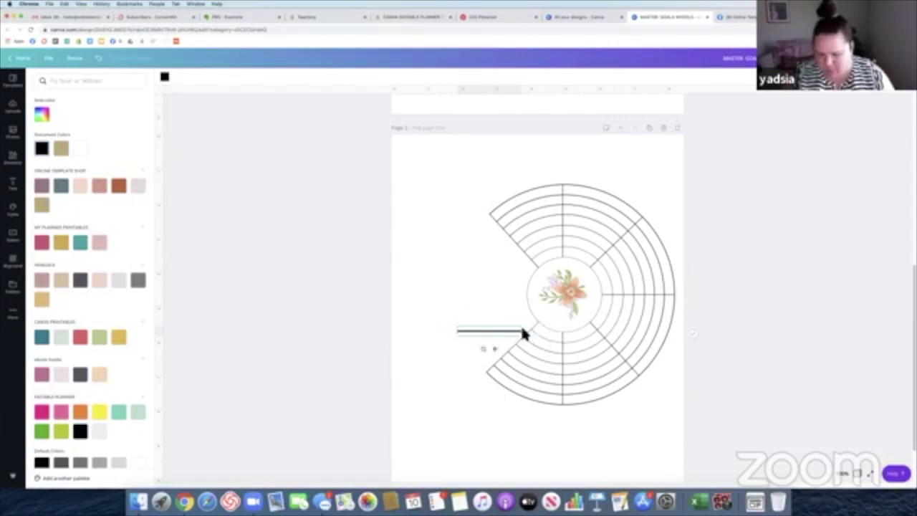
key("Delete")
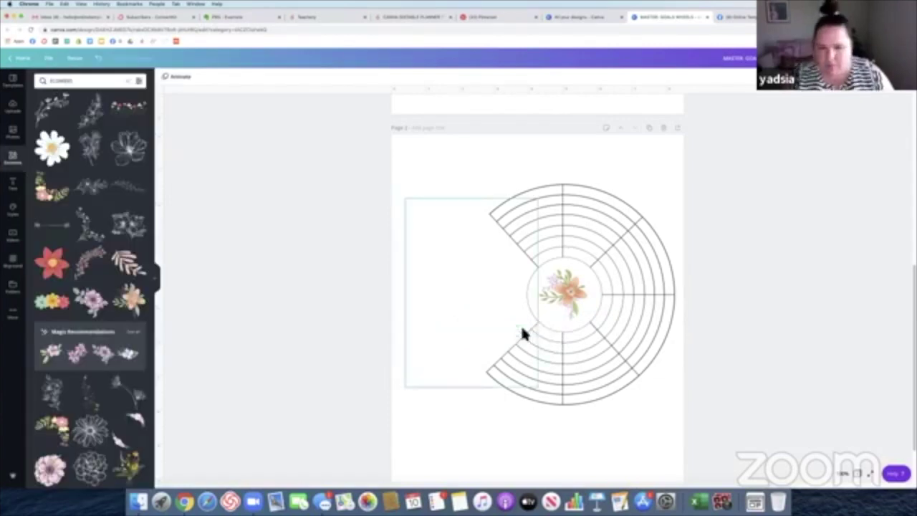
Copy one of the wheel's diagonal spoke lines, lay the copy horizontally in the open gap, and lengthen it toward the page margin
left_click(613, 248)
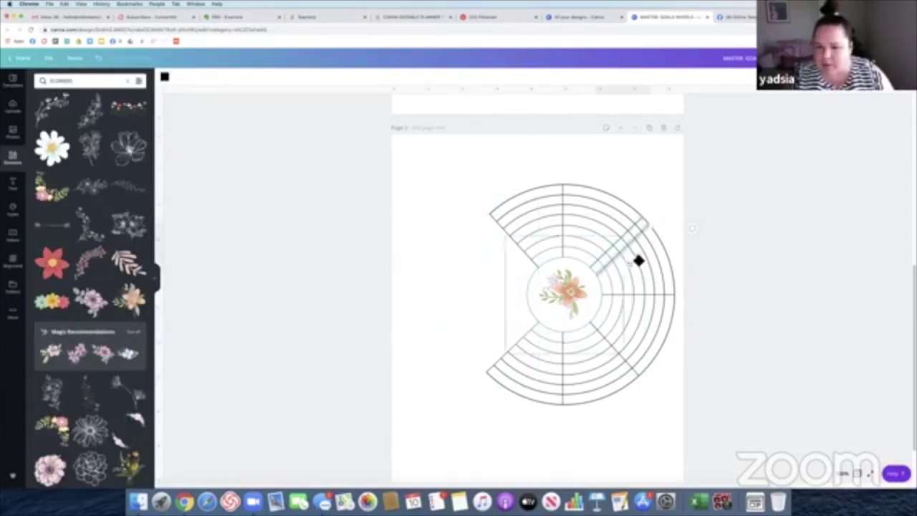
left_click_drag(641, 260, 467, 267)
left_click(844, 474)
left_click(845, 340)
left_click_drag(475, 256, 500, 257)
left_click_drag(316, 254, 276, 255)
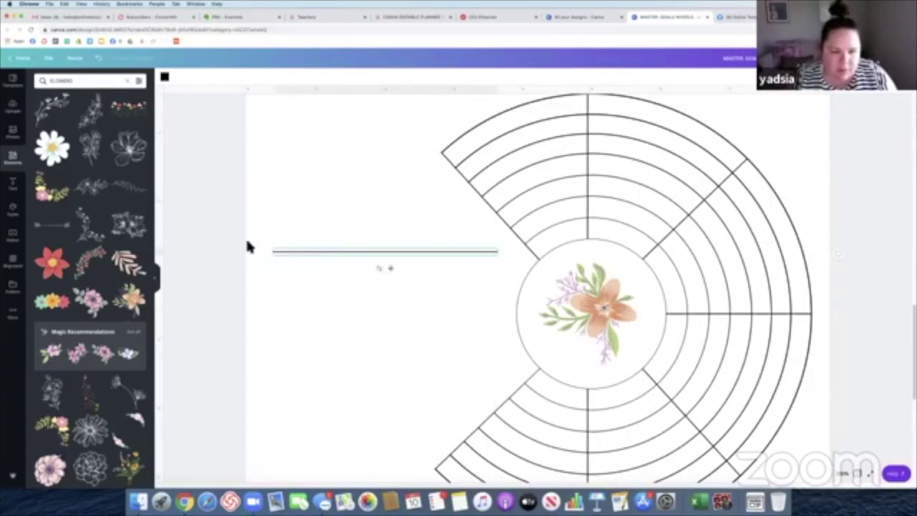
Duplicate the horizontal line five times and stack the copies beneath it, left-aligned, to make six writing lines
key("super+d")
mouse_move(420, 274)
left_mouse_down()
mouse_move(400, 276)
mouse_move(405, 282)
left_mouse_up()
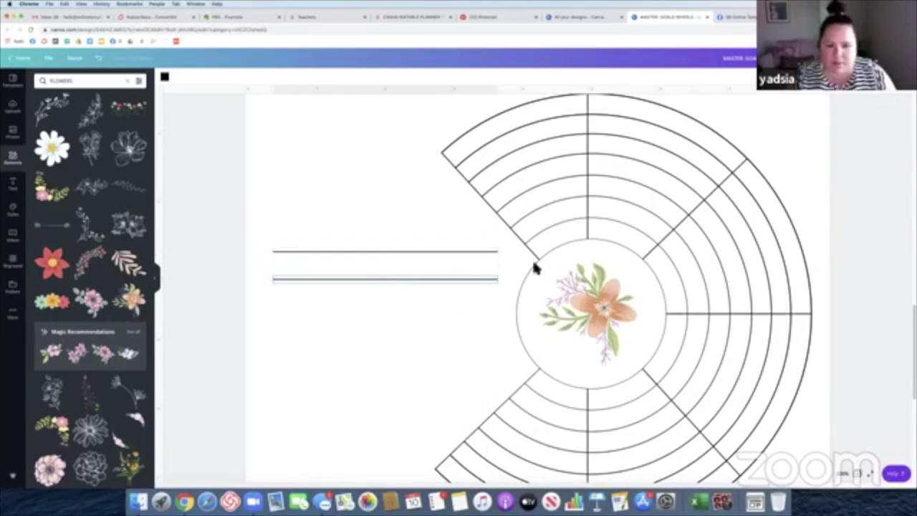
key("super+d")
left_click_drag(487, 297, 470, 310)
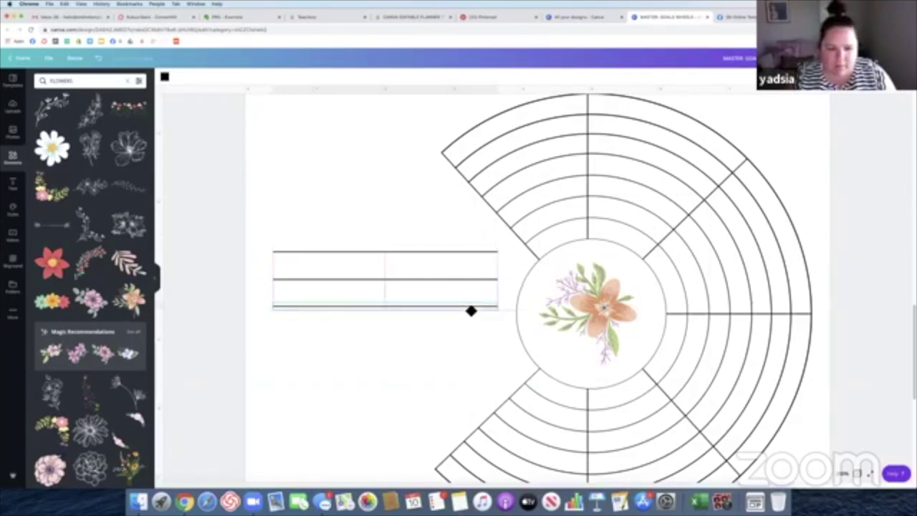
left_click_drag(469, 314, 466, 343)
key("super+d")
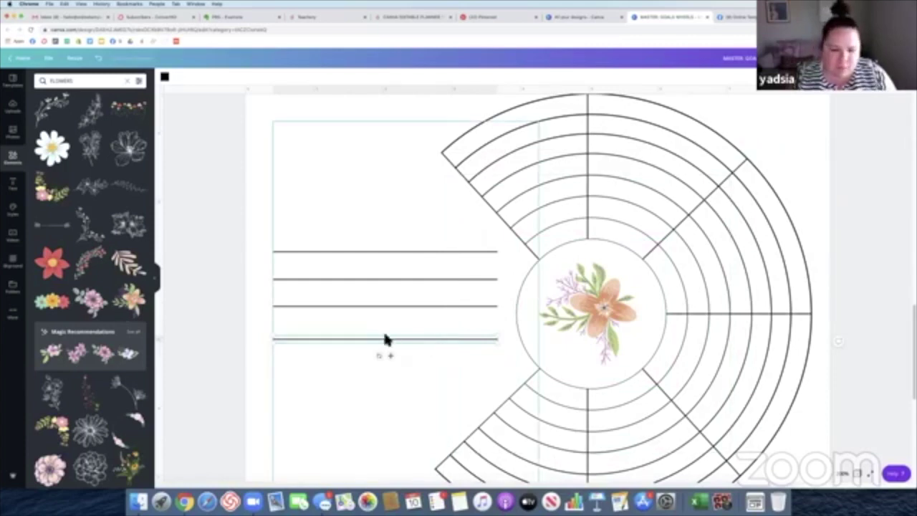
left_click_drag(385, 342, 386, 336)
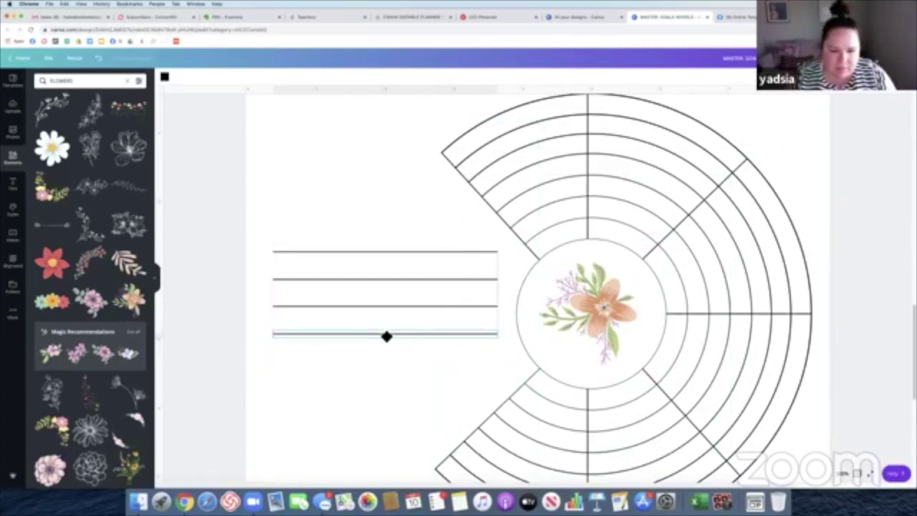
key("super+d")
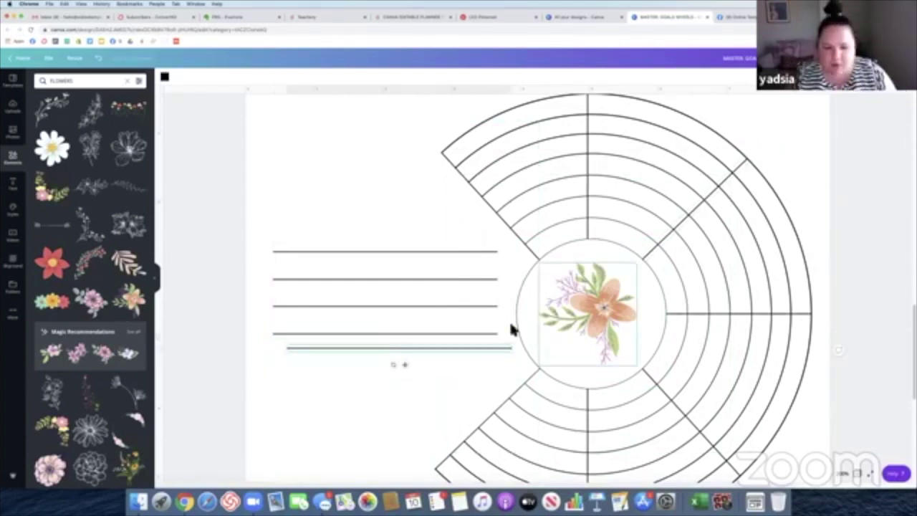
left_click_drag(492, 350, 482, 367)
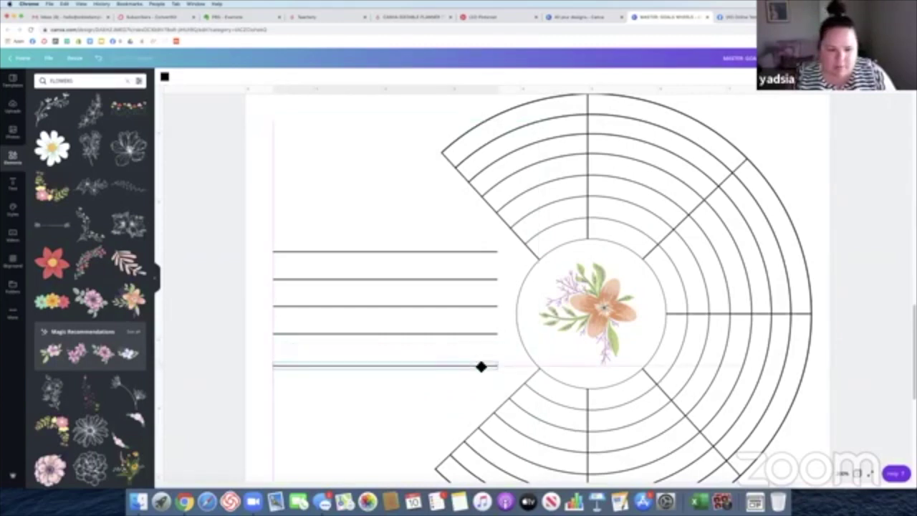
left_click_drag(481, 367, 480, 367)
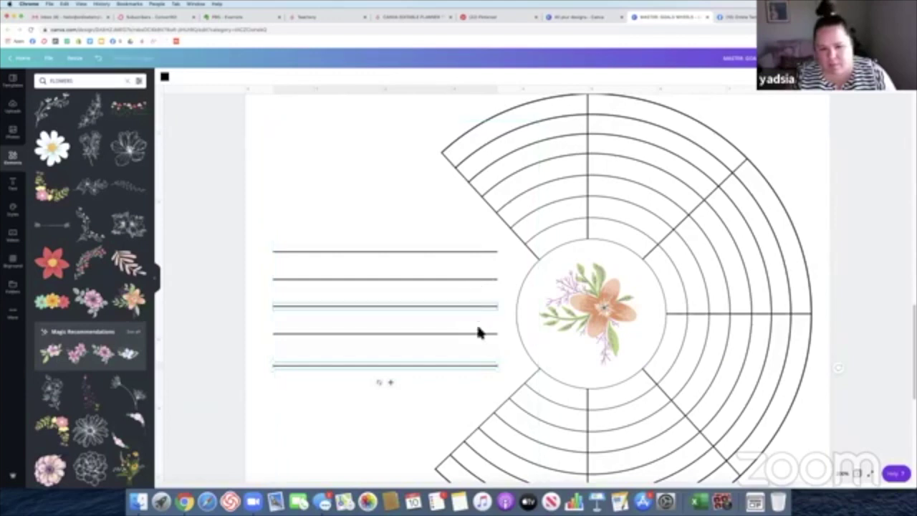
key("super+d")
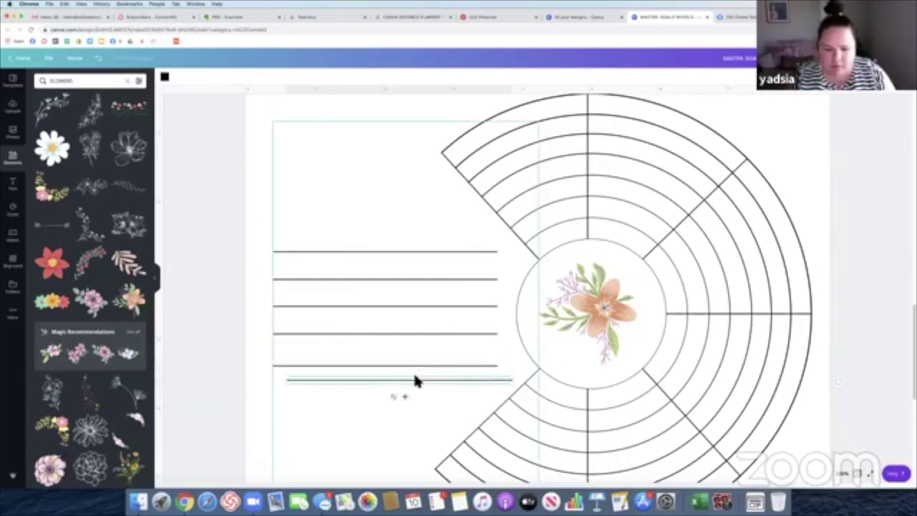
left_click_drag(420, 381, 400, 394)
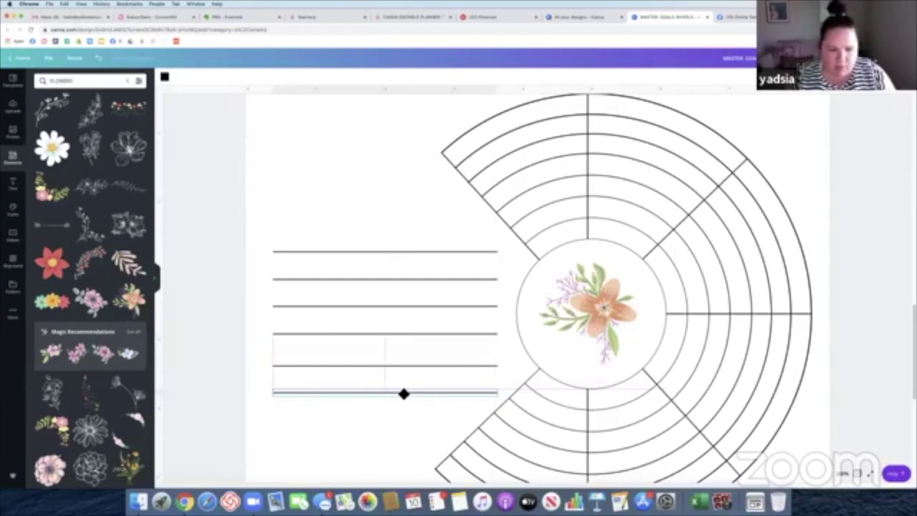
Select all six writing lines and space them evenly vertically
left_click(413, 365, "shift")
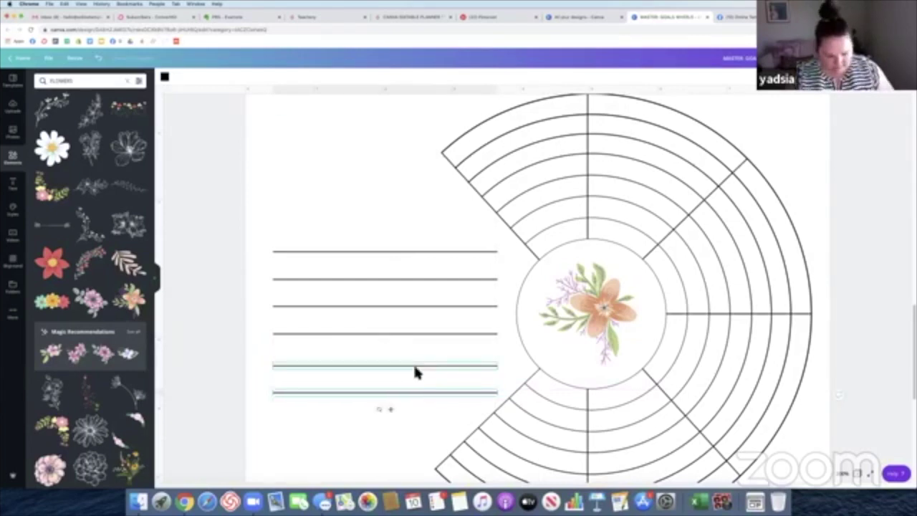
left_click(425, 334, "shift")
left_click(430, 307, "shift")
left_click(434, 280, "shift")
left_click(435, 251, "shift")
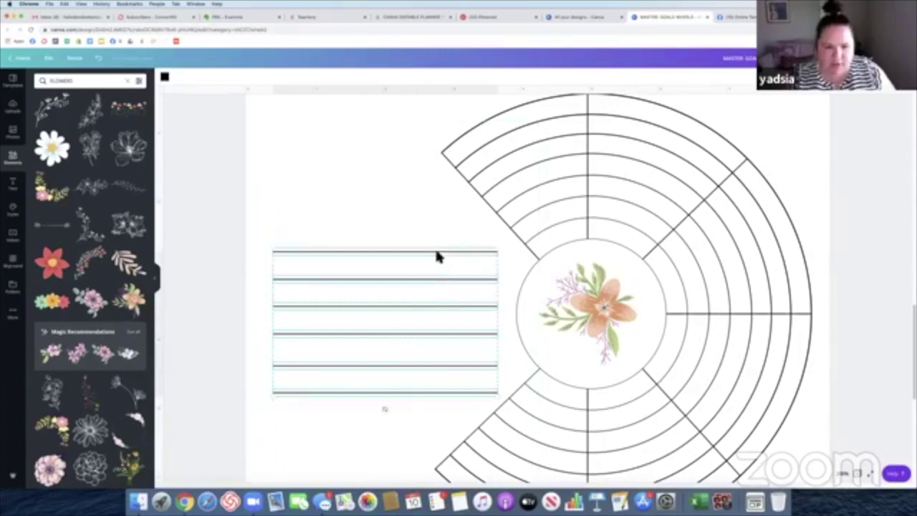
left_click(808, 77)
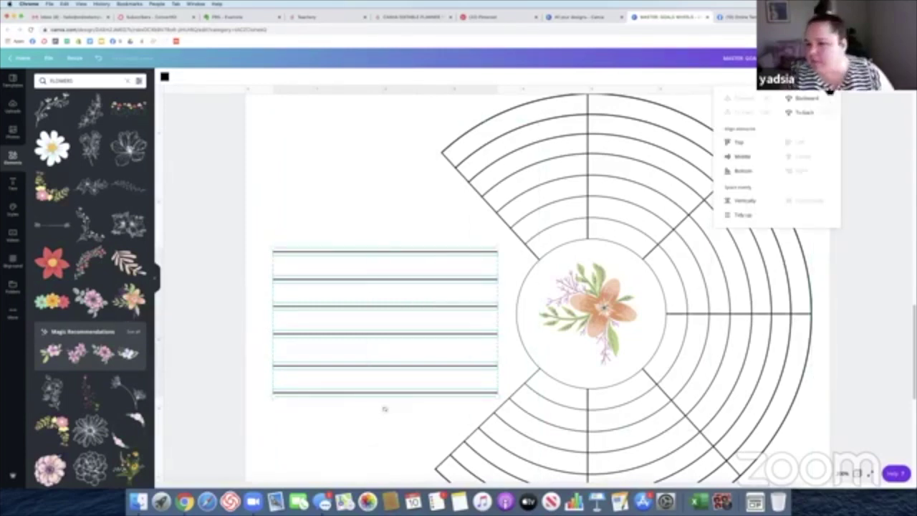
left_click(743, 201)
left_click(196, 167)
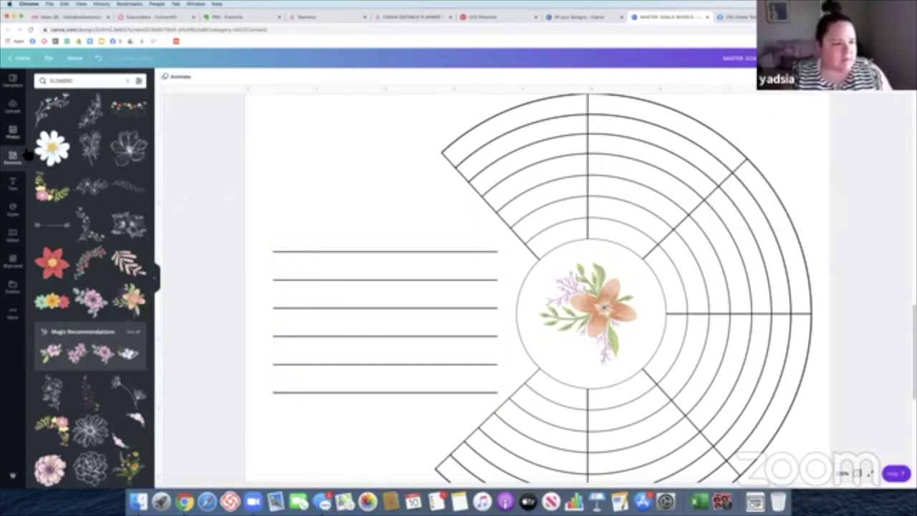
Search the elements for "CHECKMARK" in place of the flower search
left_click(41, 81)
key("BackSpace")
key("BackSpace")
key("BackSpace")
key("BackSpace")
key("BackSpace")
key("BackSpace")
key("BackSpace")
type("CHECKMARK")
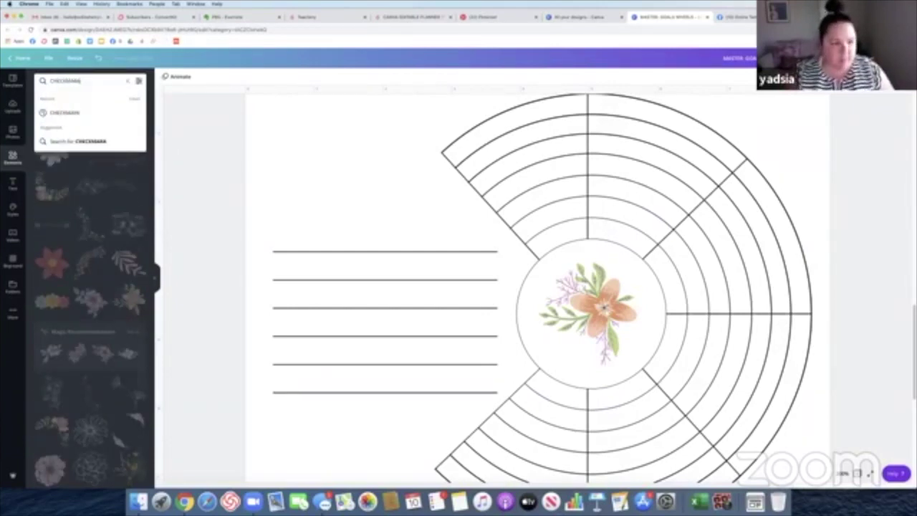
left_click(80, 113)
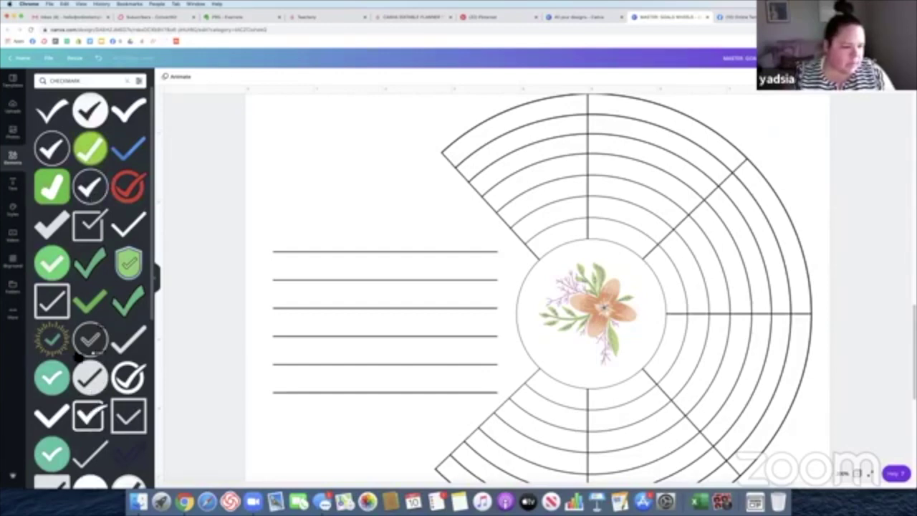
Add the thin outlined circle checkmark graphic, shrink it, and place it at the start of the first writing line
scroll(78, 355, "down", 1)
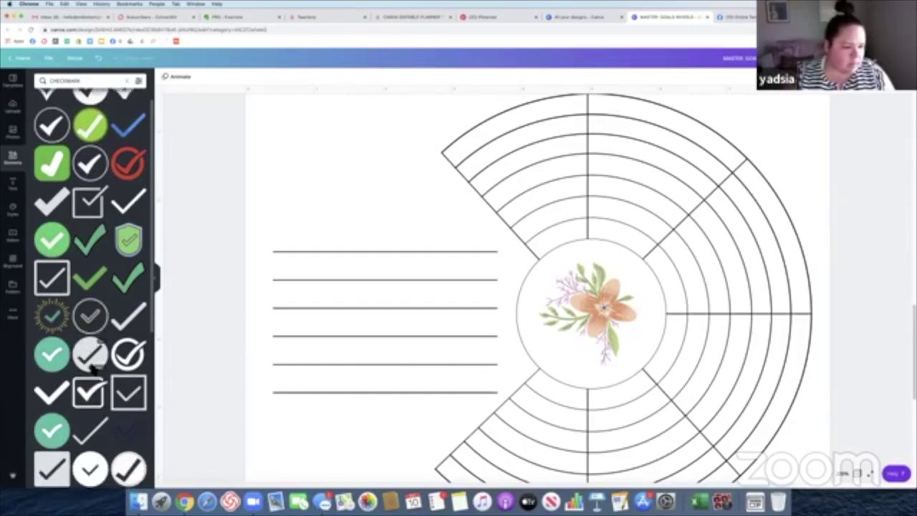
scroll(88, 356, "down", 1)
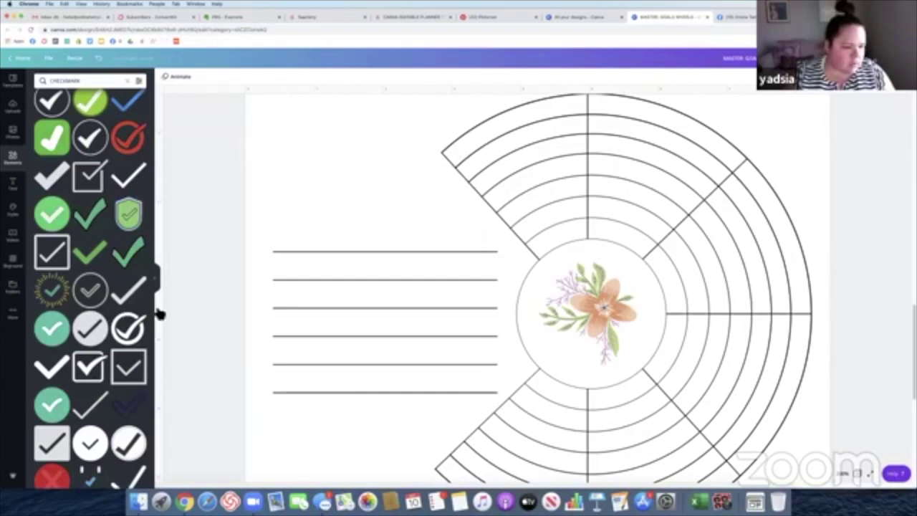
scroll(99, 364, "down", 6)
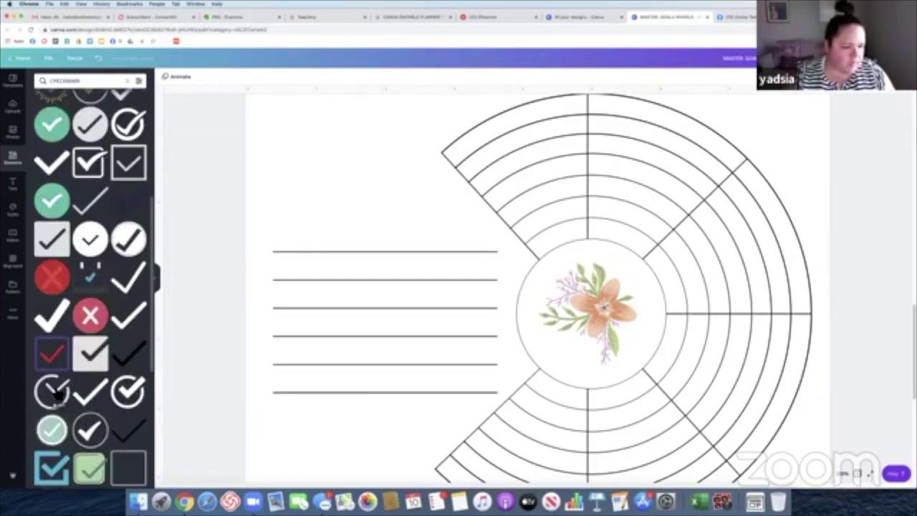
left_click(53, 391)
left_click_drag(658, 259, 265, 247)
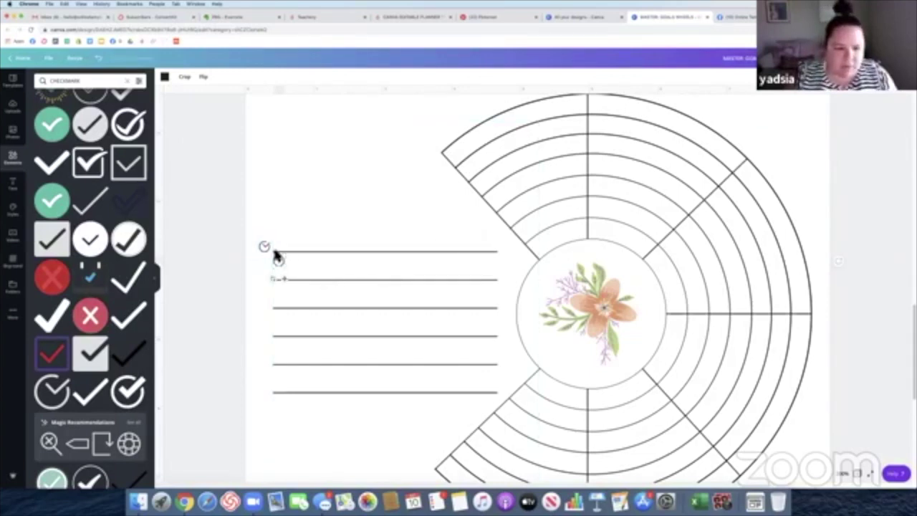
Duplicate the circle checkmark five times and place one copy at the start of each remaining writing line
left_click_drag(281, 267, 264, 274)
key("super+d")
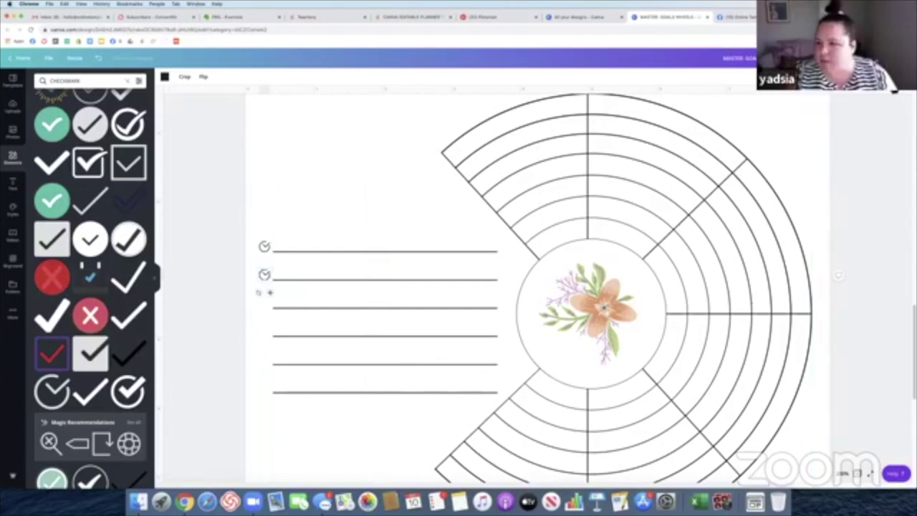
left_click_drag(280, 291, 264, 303)
key("super+d")
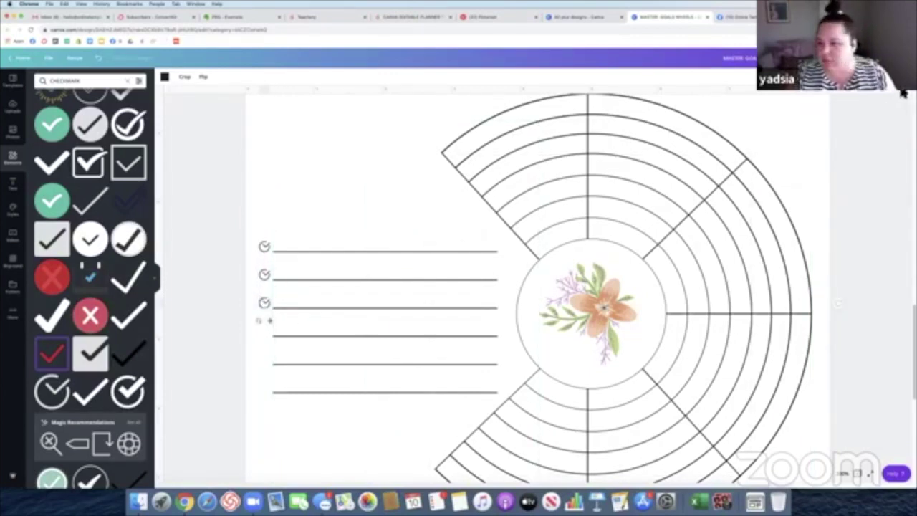
left_click_drag(279, 320, 266, 331)
key("super+d")
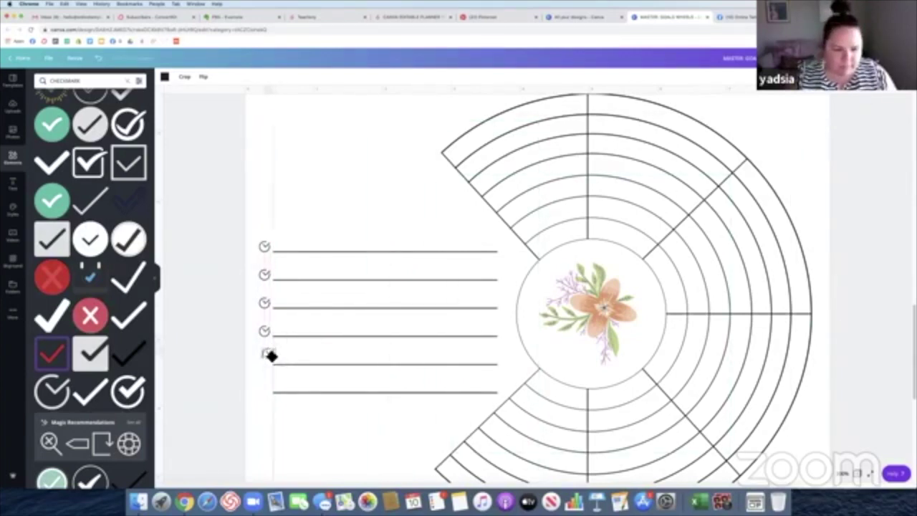
left_click_drag(268, 361, 268, 363)
key("super+d")
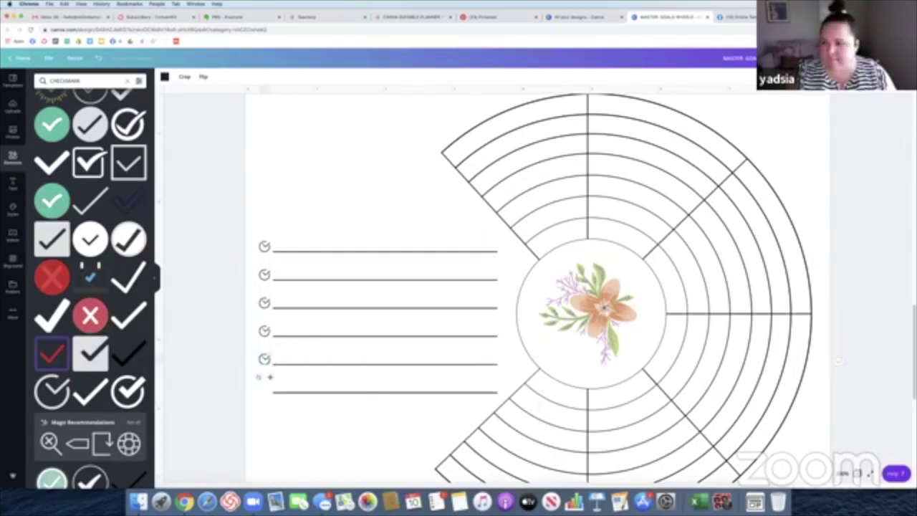
left_click_drag(282, 377, 267, 389)
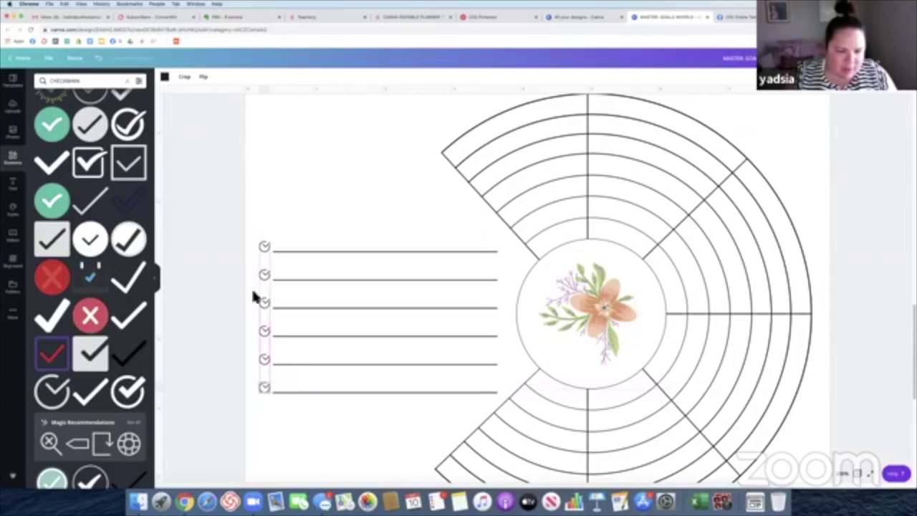
Select the column of six checkmarks and open its alignment and spacing options
left_click_drag(241, 225, 265, 406)
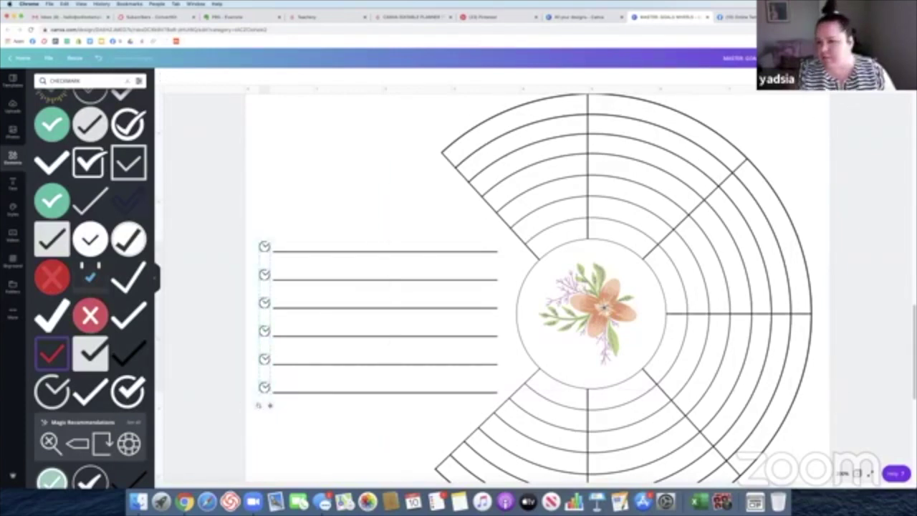
left_click(792, 80)
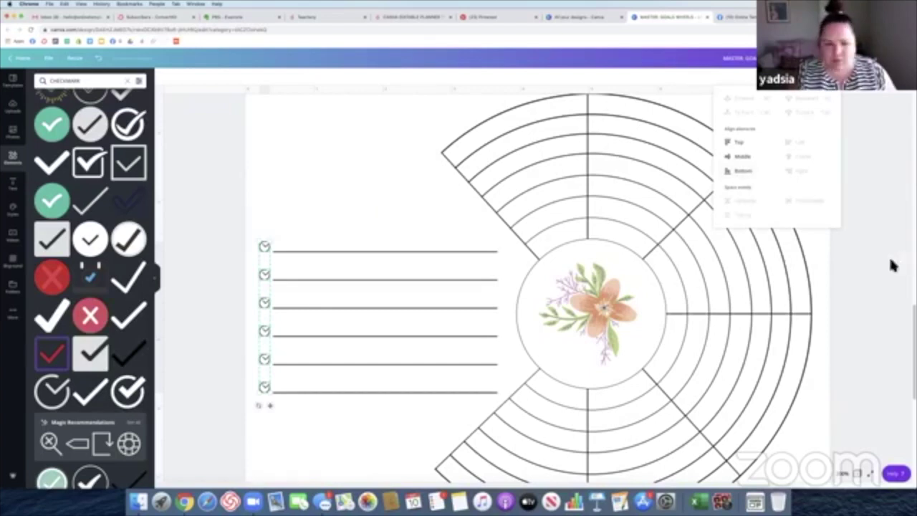
left_click(272, 239)
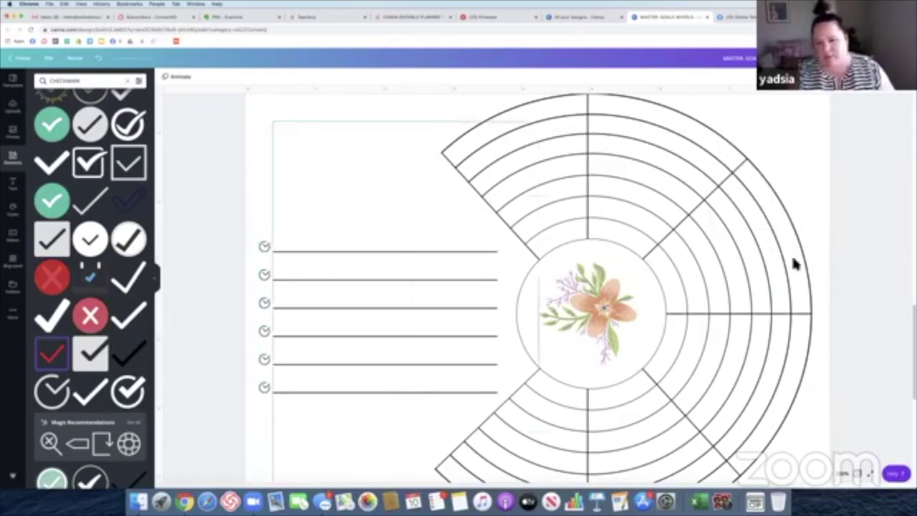
Delete the flower graphic from the center of the partial wheel on page 2
left_click(846, 474)
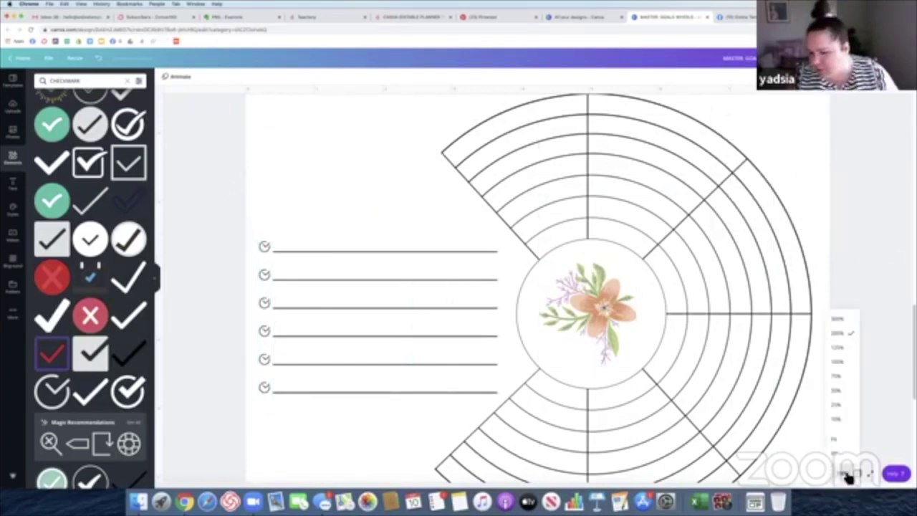
left_click(842, 362)
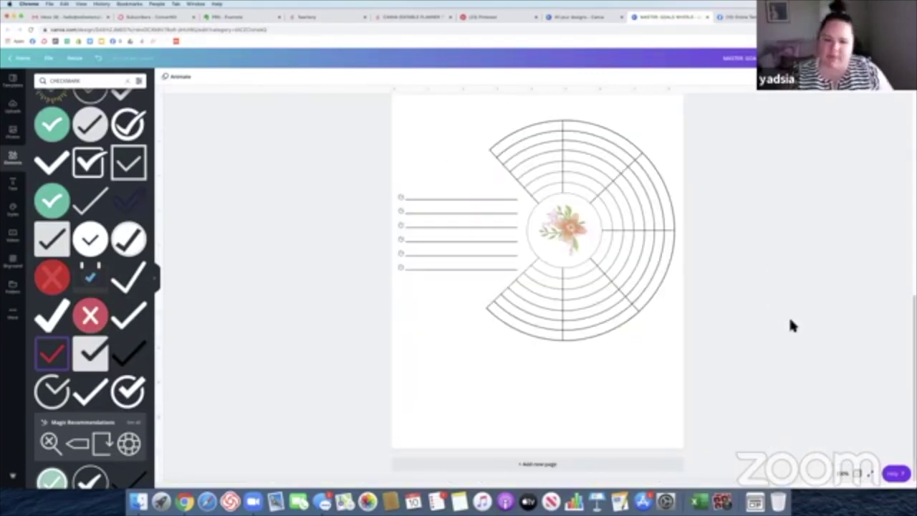
scroll(765, 286, "up", 1)
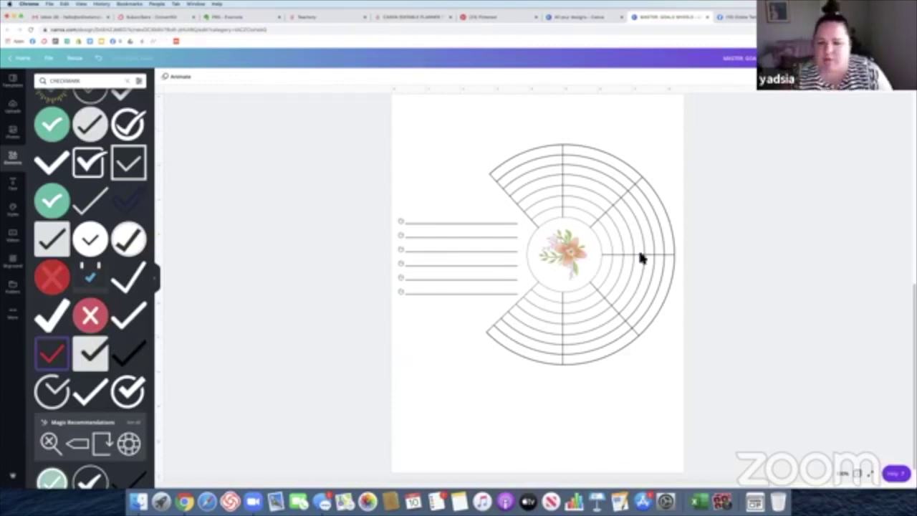
key("Delete")
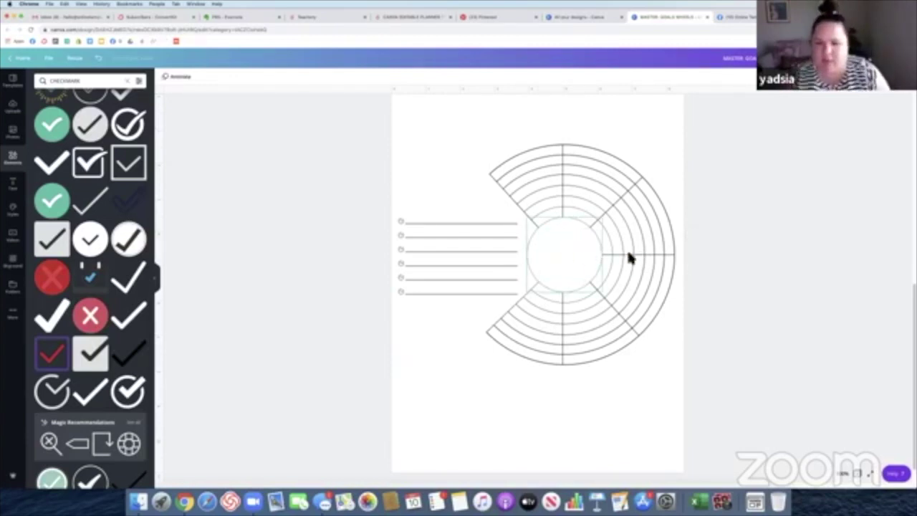
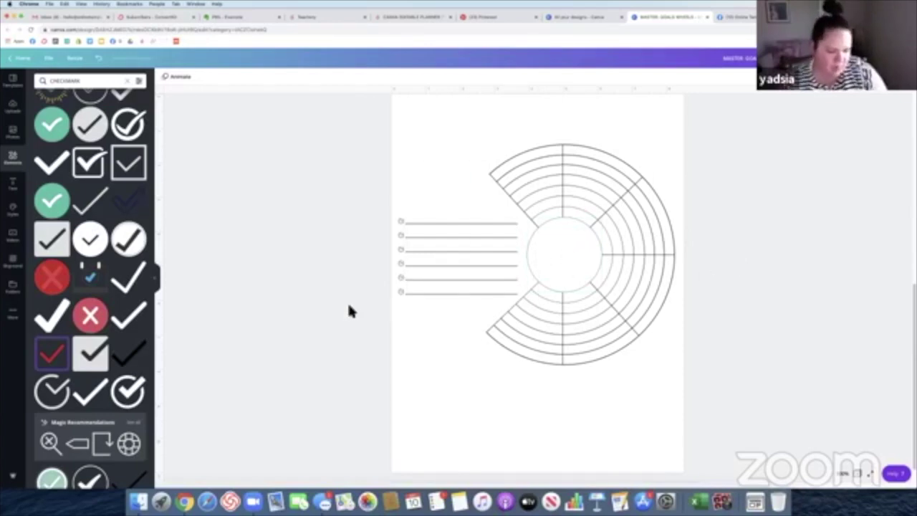
Select the partial wheel with its checkmarked lines, shrink it as one, and place it in the page's upper right corner
scroll(434, 324, "down", 1)
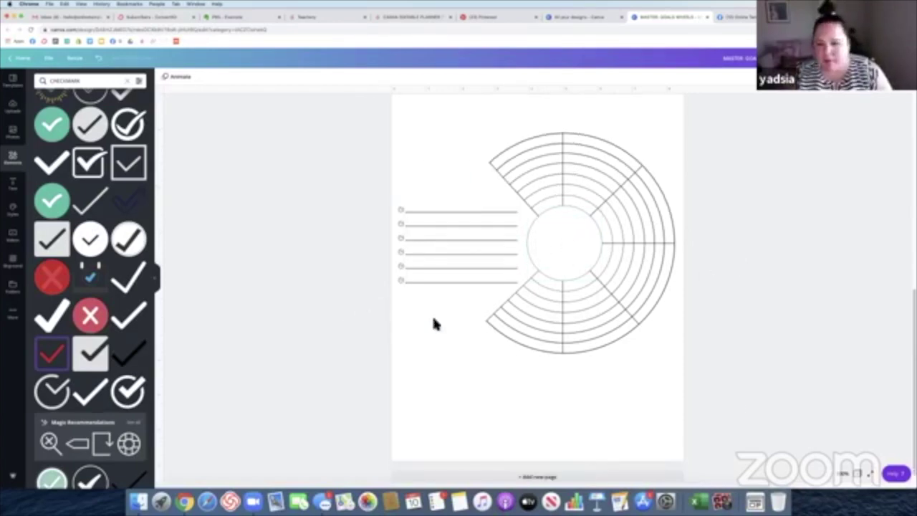
scroll(762, 385, "up", 10)
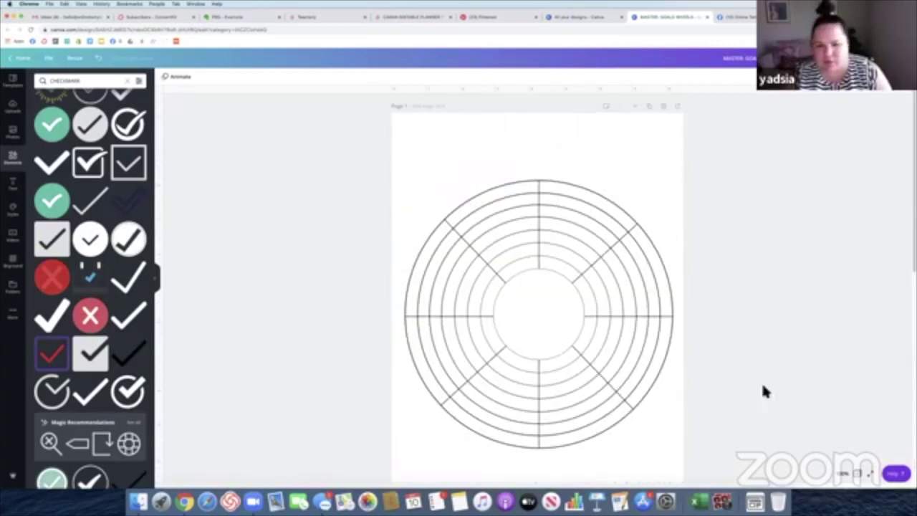
scroll(784, 387, "down", 10)
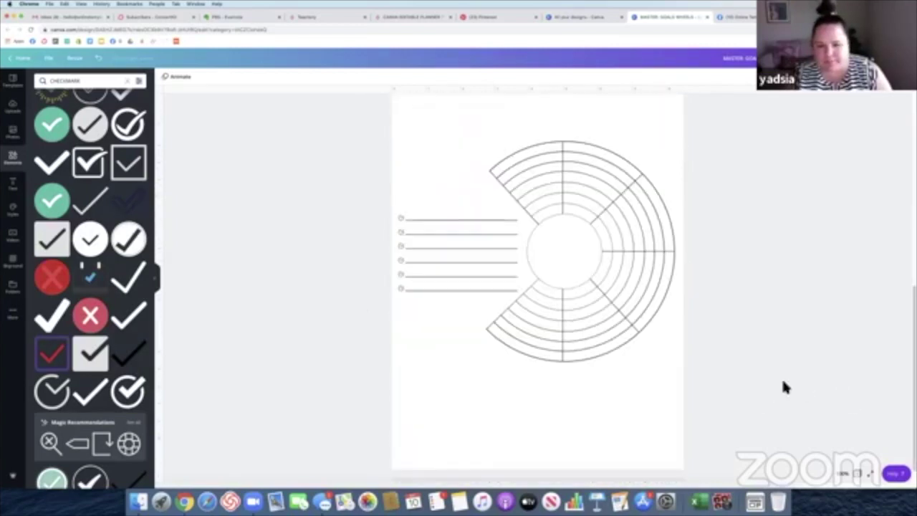
scroll(784, 387, "down", 1)
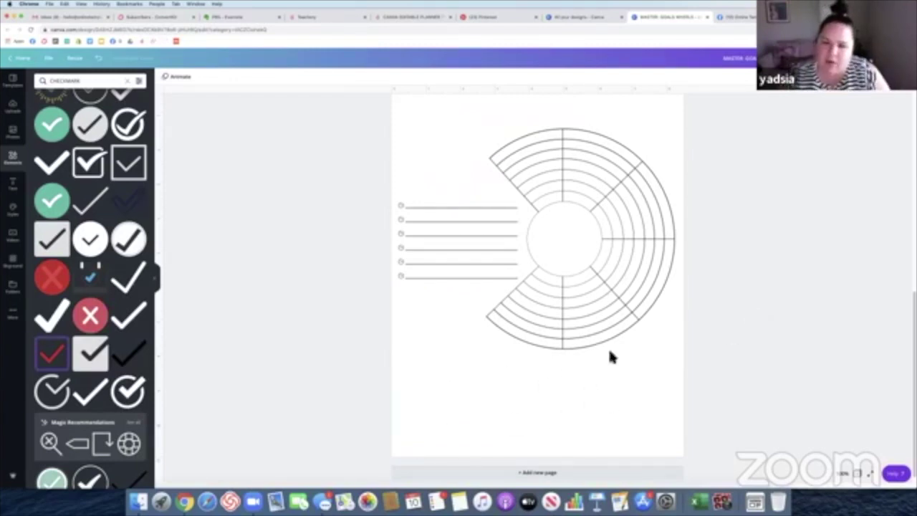
left_click_drag(374, 113, 731, 412)
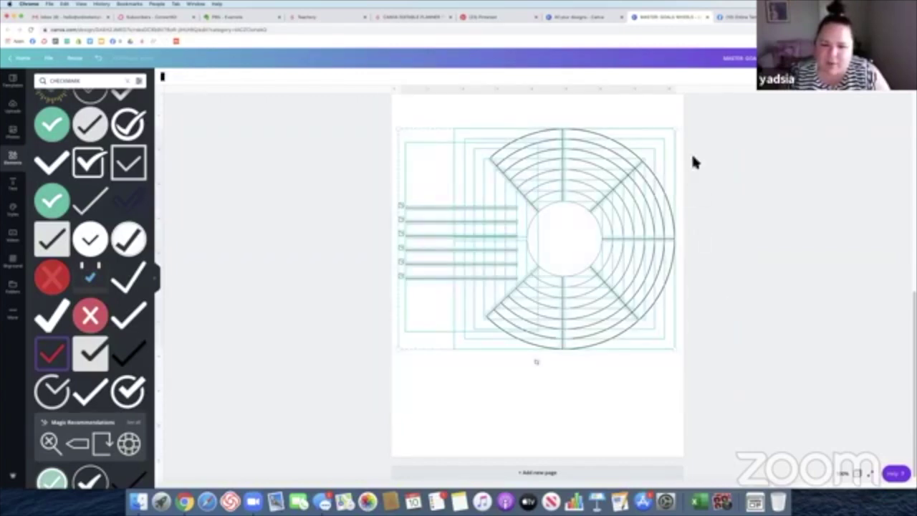
left_click_drag(655, 152, 546, 217)
left_click_drag(489, 290, 615, 179)
scroll(591, 314, "up", 3)
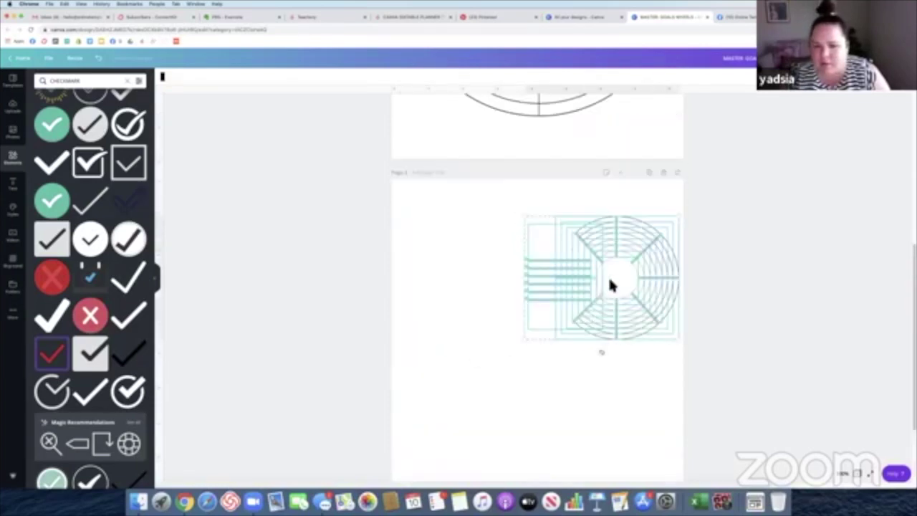
left_click_drag(616, 278, 616, 251)
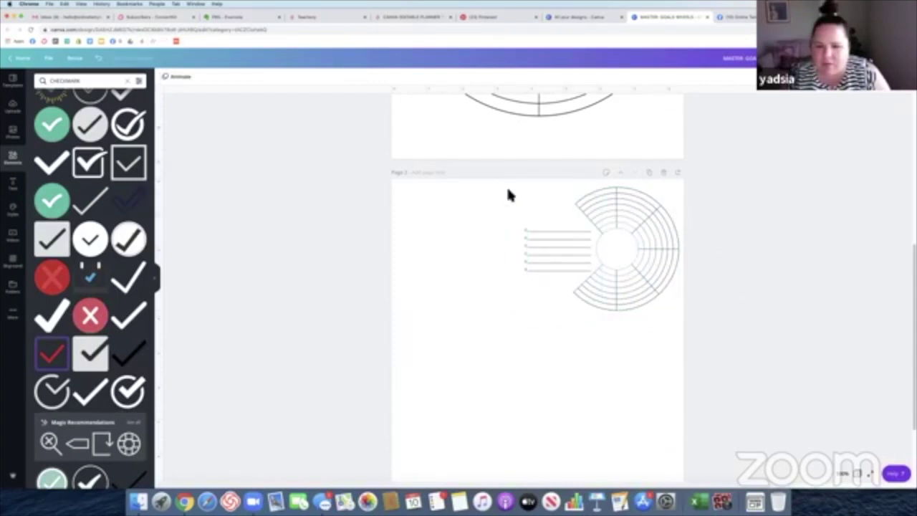
Select the shrunken wheel and list, and open the planner templates folder inside the ONLINE TEMPLATE SHOP folder
left_click_drag(499, 169, 716, 362)
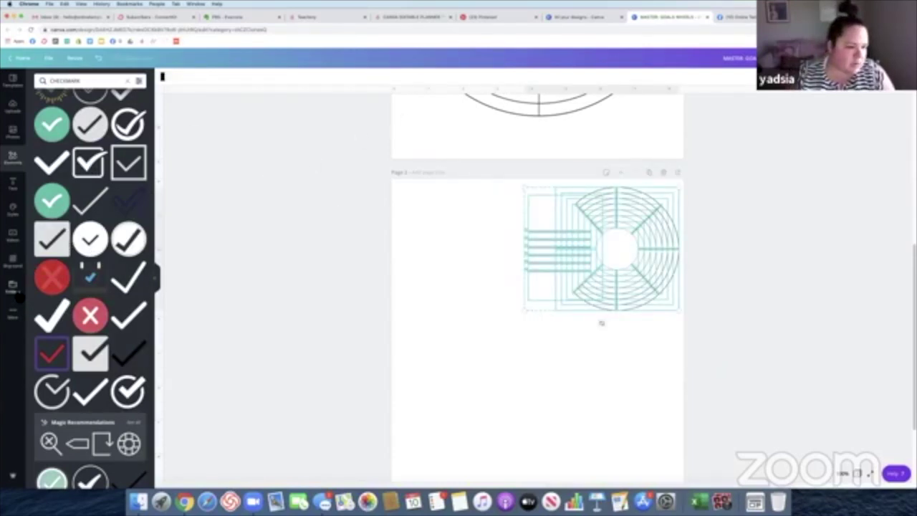
left_click(14, 289)
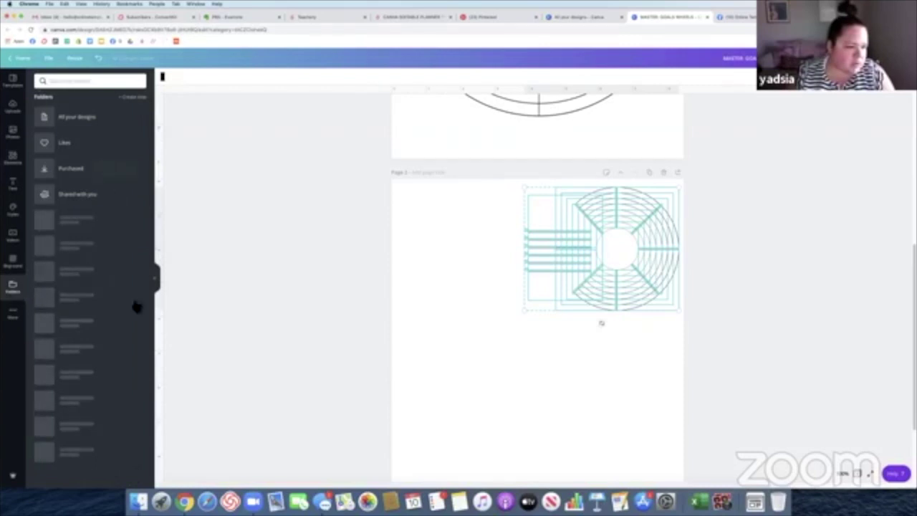
left_click(106, 353)
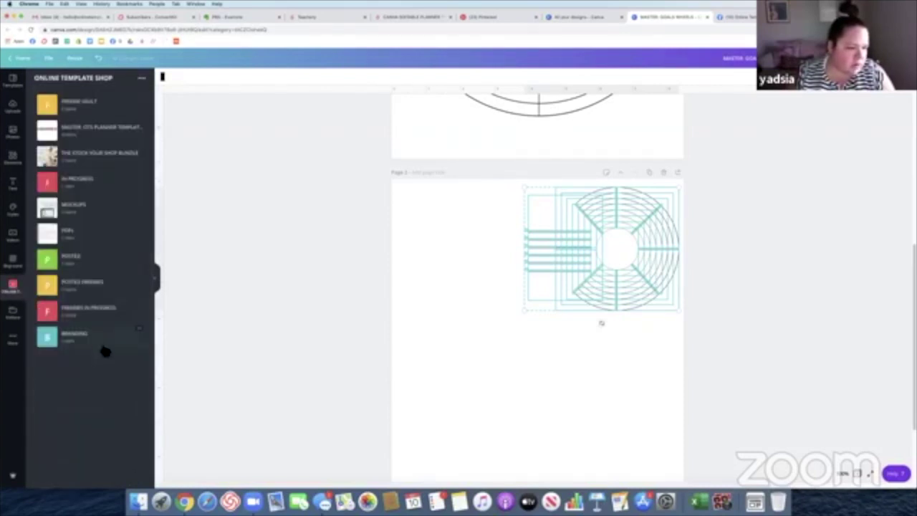
left_click(97, 133)
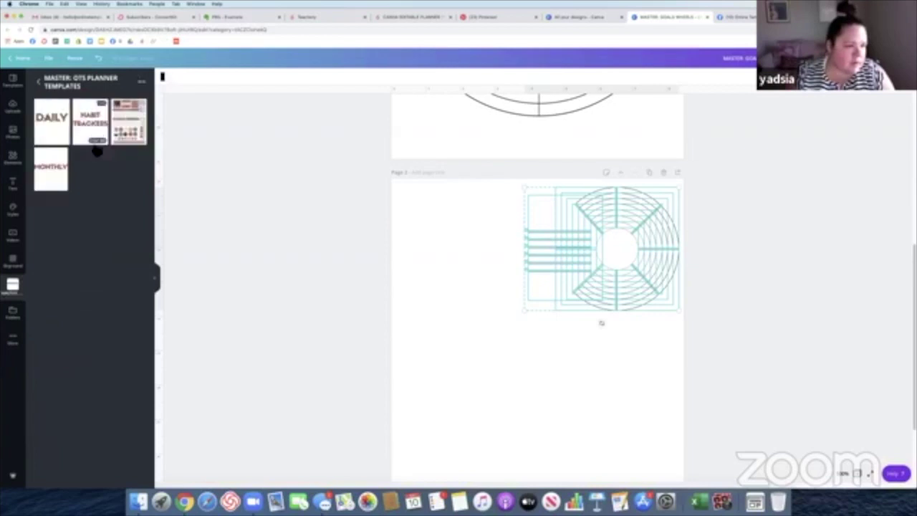
Add a third page and apply the daily template page with hourly times and a dotted to-do list from the MASTER: OTS planner pages
scroll(308, 403, "down", 3)
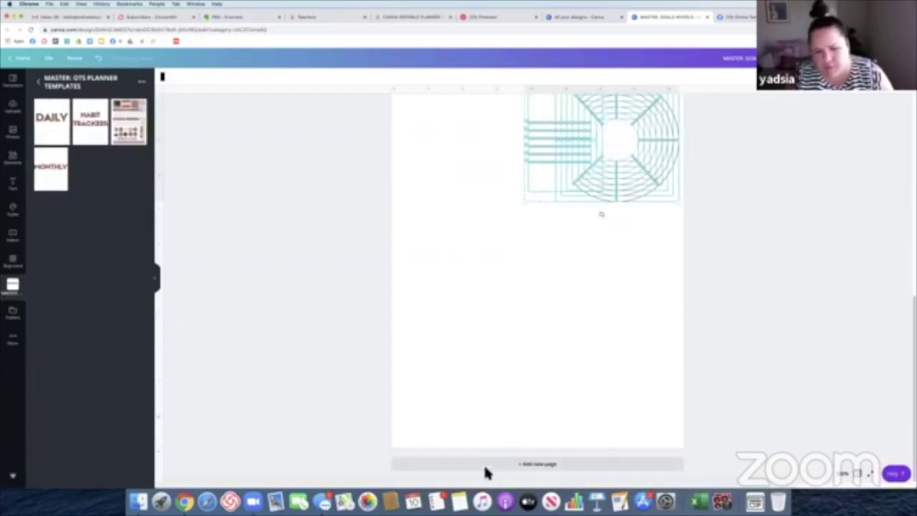
left_click(63, 128)
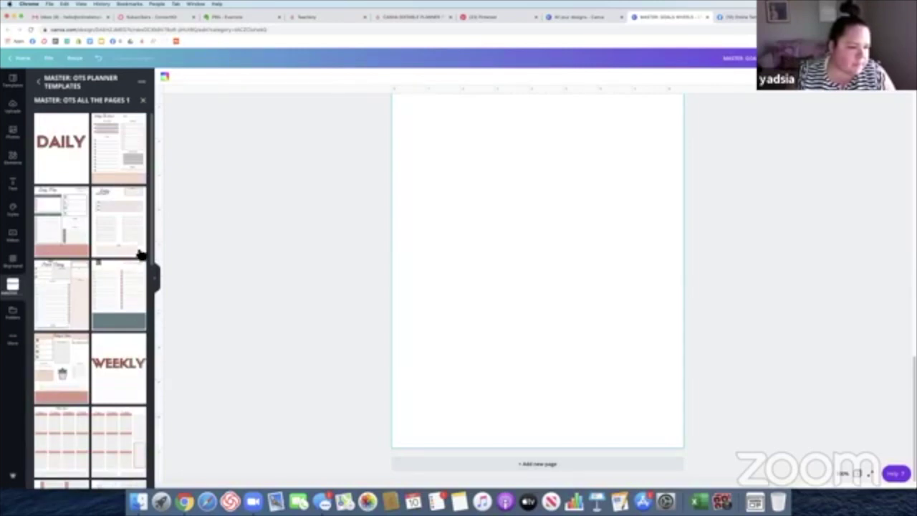
left_click(119, 286)
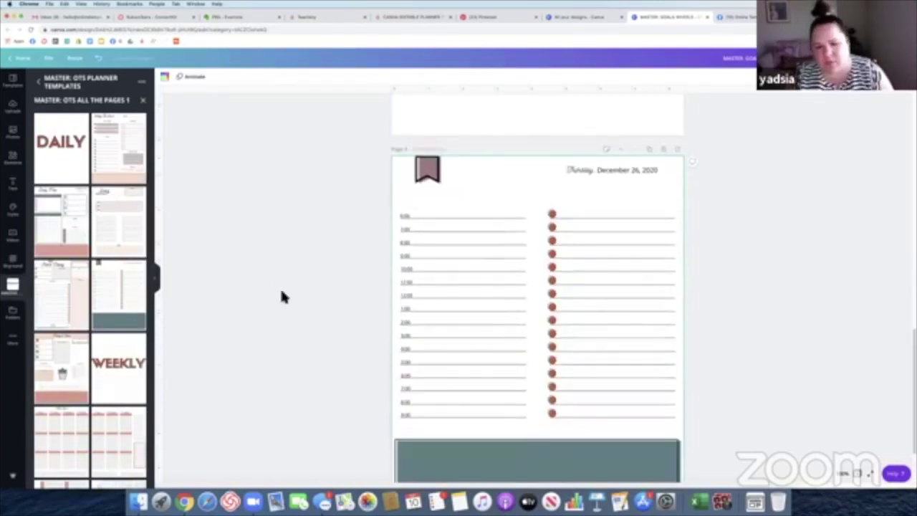
Delete the teal box at the bottom of the daily schedule page
scroll(281, 296, "down", 1)
left_click_drag(354, 349, 774, 461)
key("Delete")
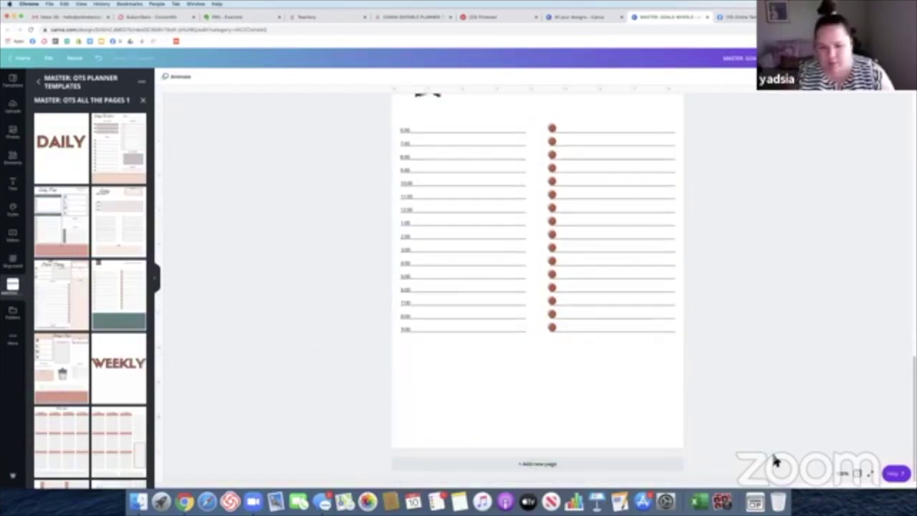
Copy the wheel and checkmarked lines from page 2 and paste them onto the daily schedule page
scroll(606, 308, "up", 15)
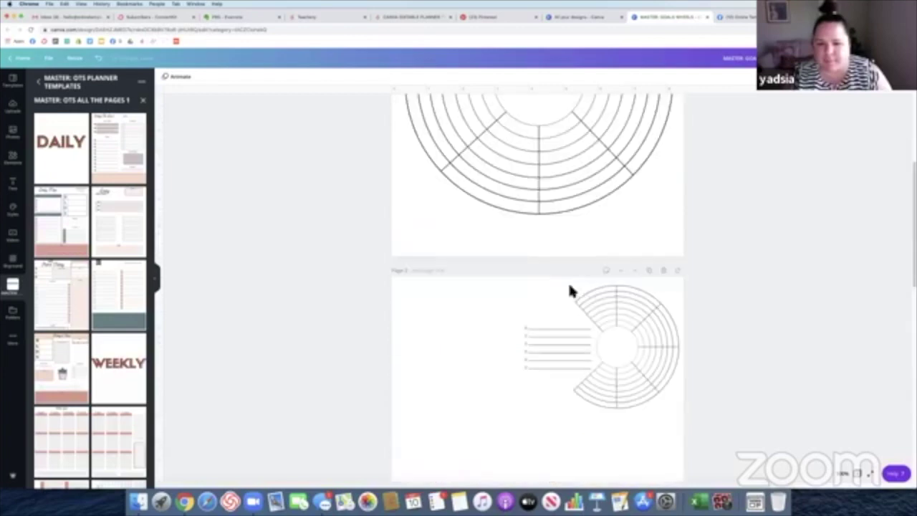
left_click_drag(514, 273, 754, 439)
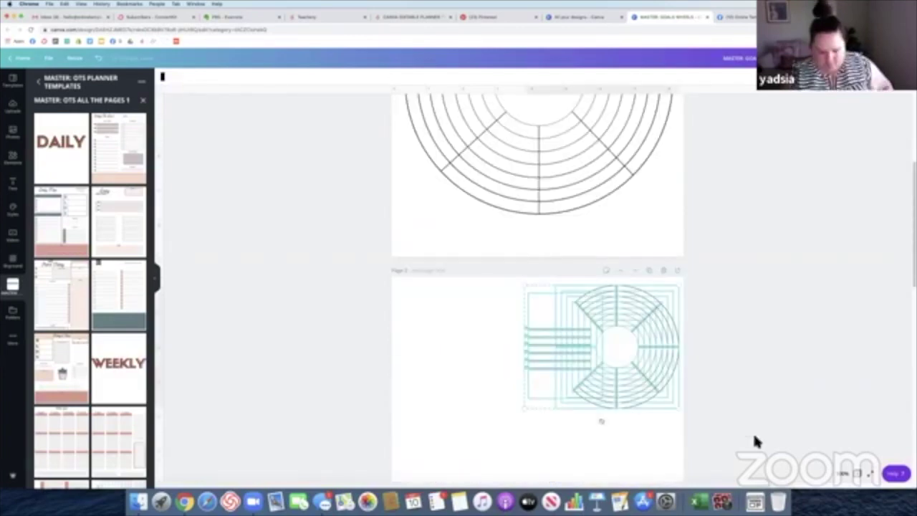
key("Delete")
scroll(722, 381, "down", 15)
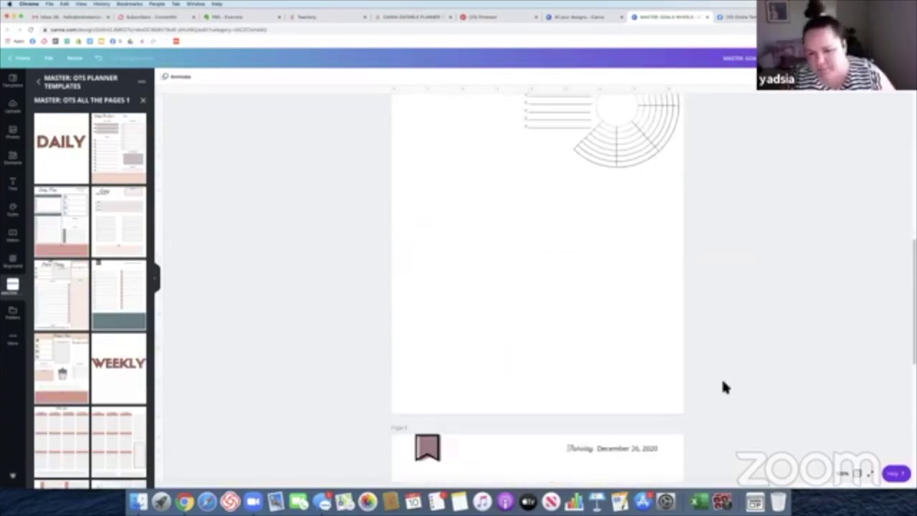
key("ctrl+v")
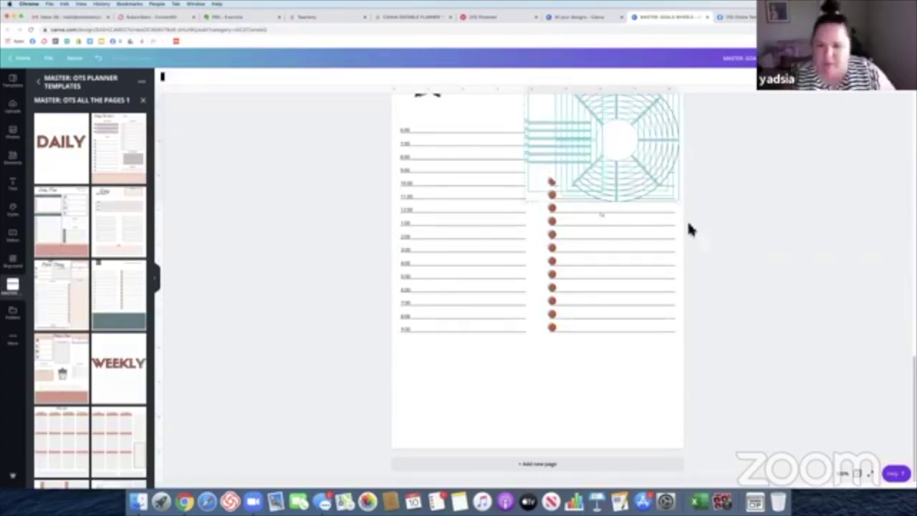
Resize the pasted wheel and list to fit the empty space beneath the dotted to-do list
left_click_drag(620, 143, 559, 371)
left_click_drag(602, 331, 570, 364)
left_click_drag(540, 401, 632, 392)
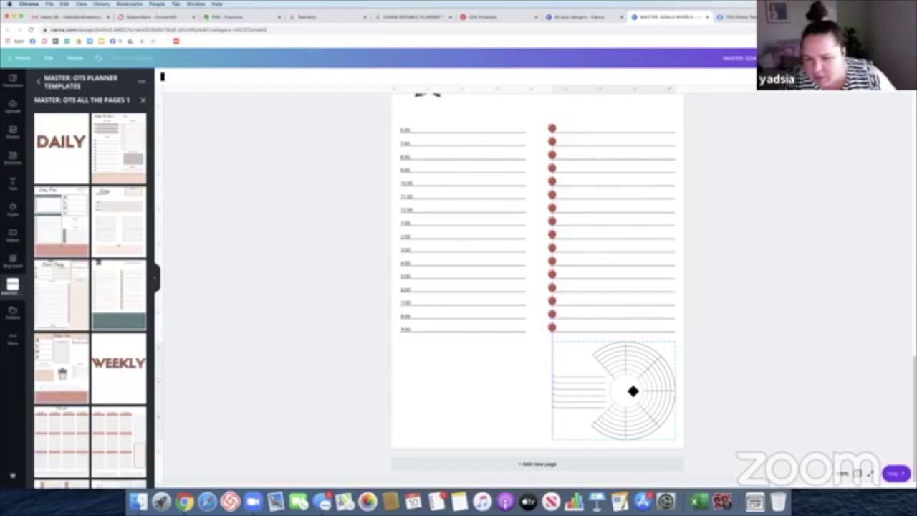
left_click_drag(631, 391, 625, 387)
left_click_drag(552, 440, 545, 447)
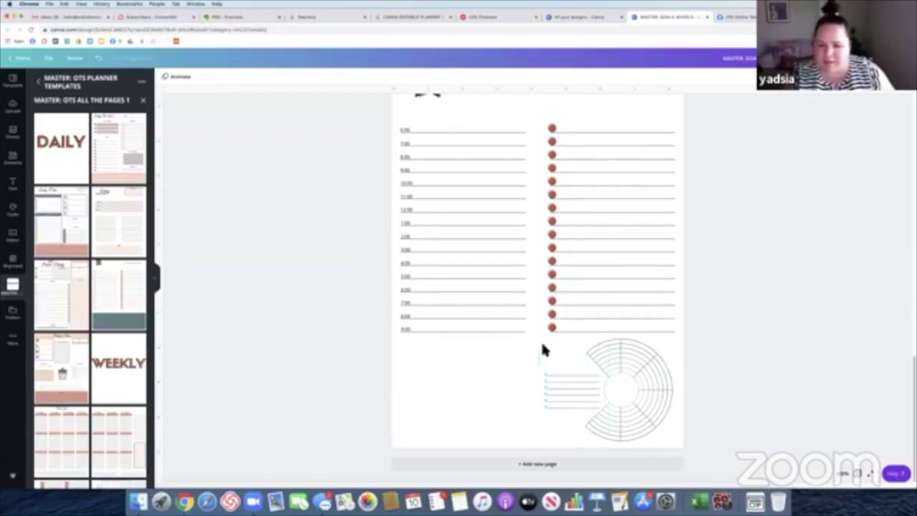
Delete the wheel and checkmarked lines from the daily schedule page
left_click_drag(543, 350, 726, 442)
key("Delete")
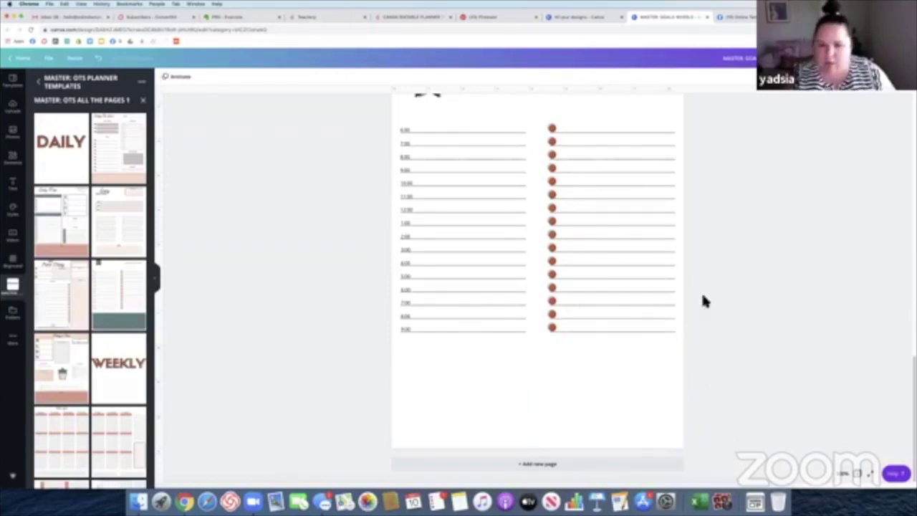
Copy the full eight-section wheel from page 1 and paste it onto the daily schedule page
scroll(567, 207, "down", 10)
left_click_drag(360, 145, 735, 459)
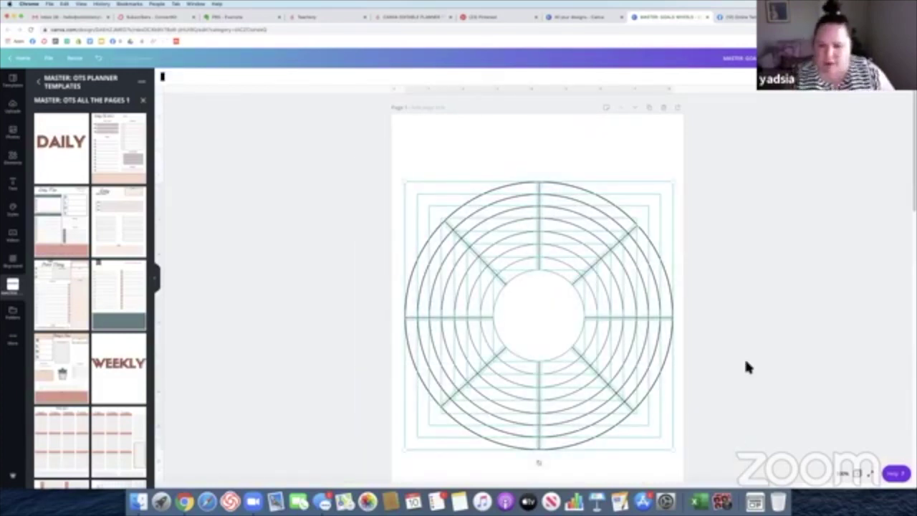
key("Delete")
left_click(613, 368)
key("ctrl+v")
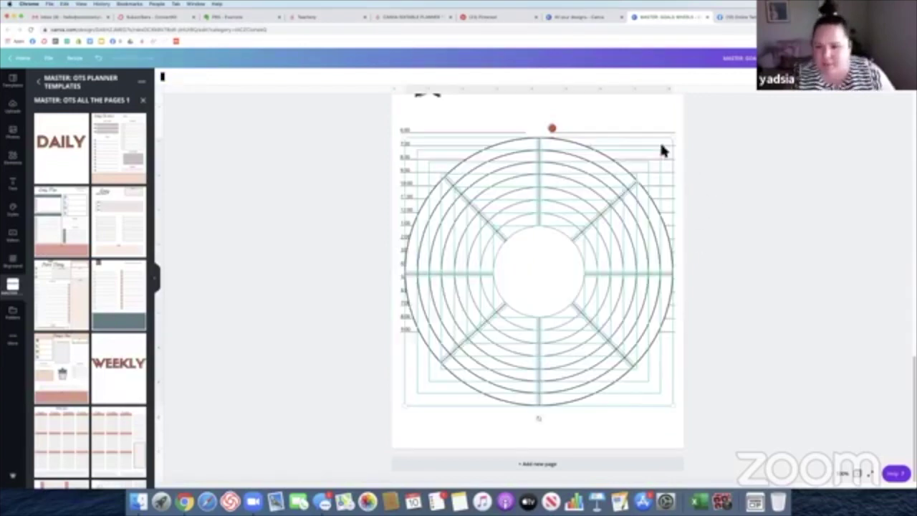
Shrink the pasted full wheel and place it in the empty space beneath the hourly schedule
left_click_drag(655, 161, 485, 327)
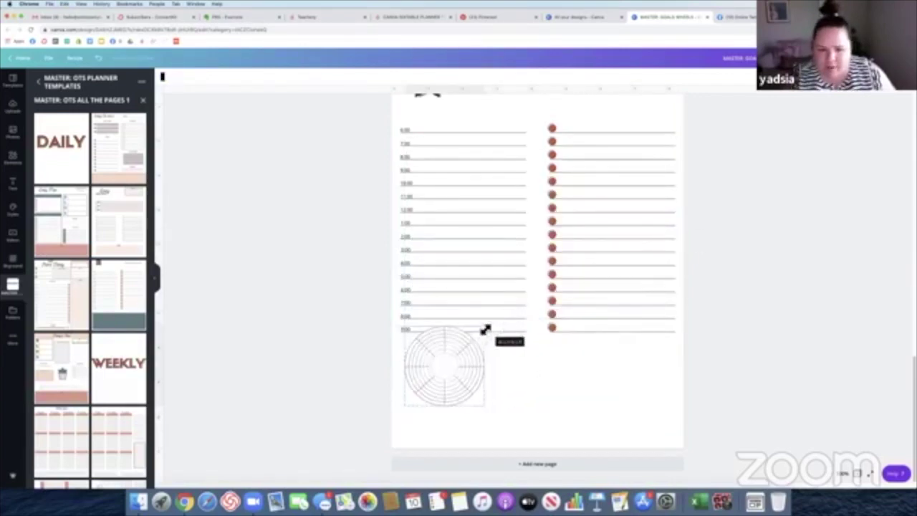
left_click_drag(446, 363, 441, 384)
left_click_drag(474, 423, 511, 444)
left_click(541, 374)
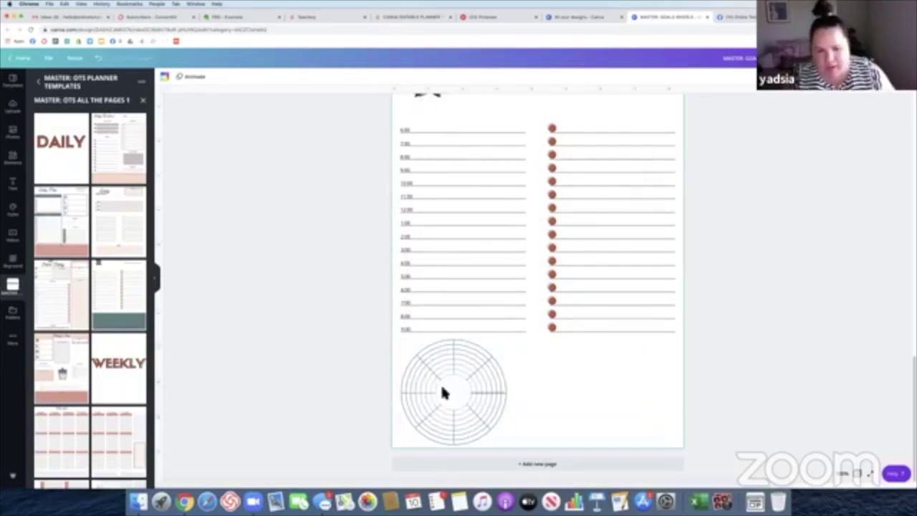
left_click_drag(376, 339, 522, 441)
mouse_move(453, 388)
left_mouse_down()
mouse_move(516, 399)
mouse_move(453, 397)
left_mouse_up()
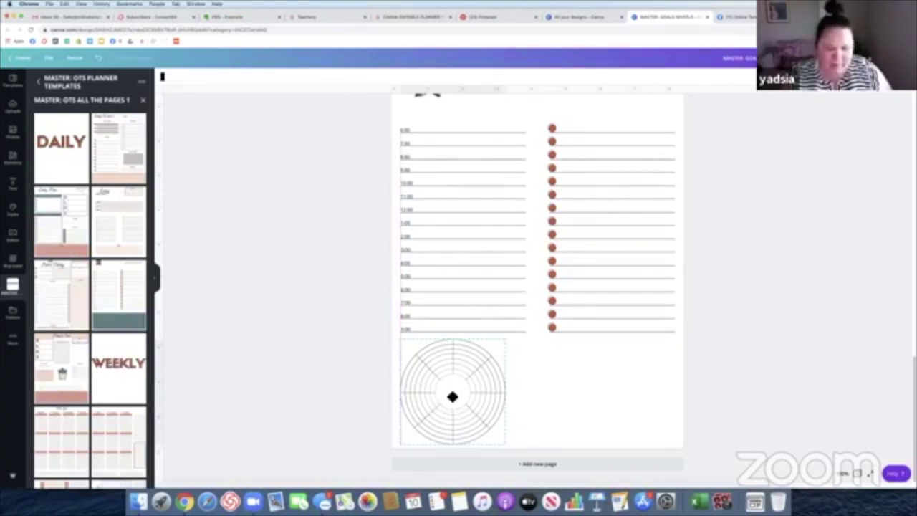
left_click_drag(414, 399, 414, 399)
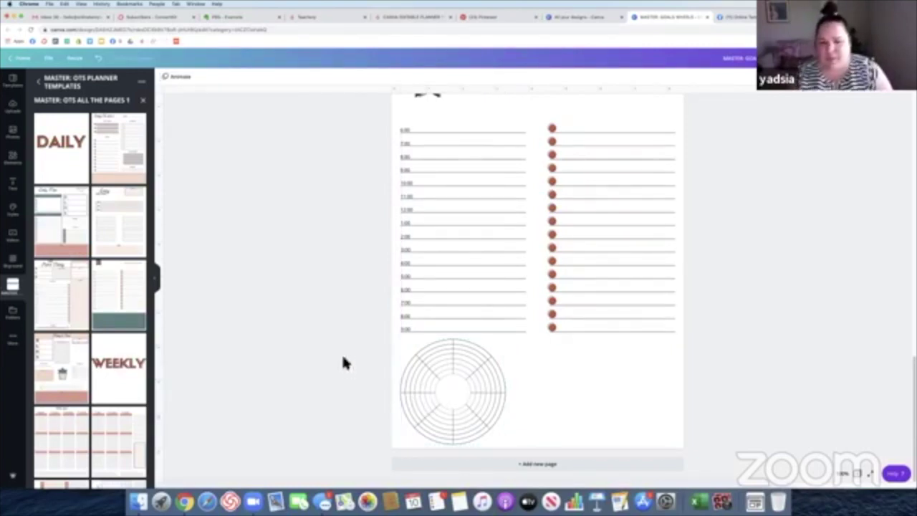
Delete the full wheel from the daily schedule page
left_click_drag(376, 342, 536, 439)
key("Delete")
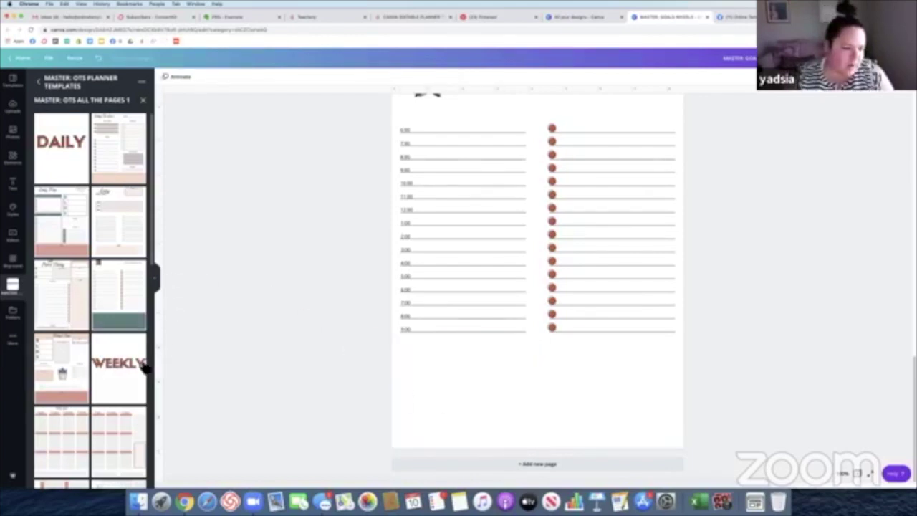
Look through the weekly and monthly planner templates and delete the daily schedule page from the design
scroll(120, 369, "down", 10)
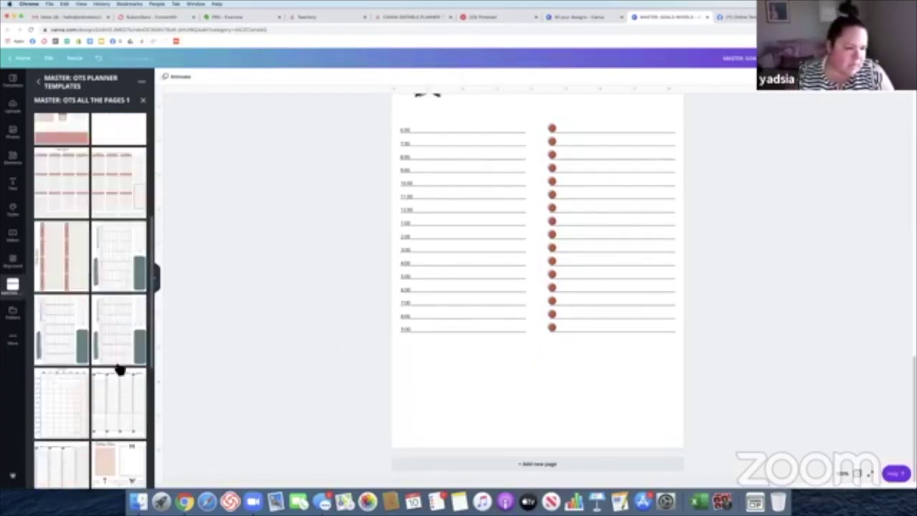
scroll(119, 369, "down", 5)
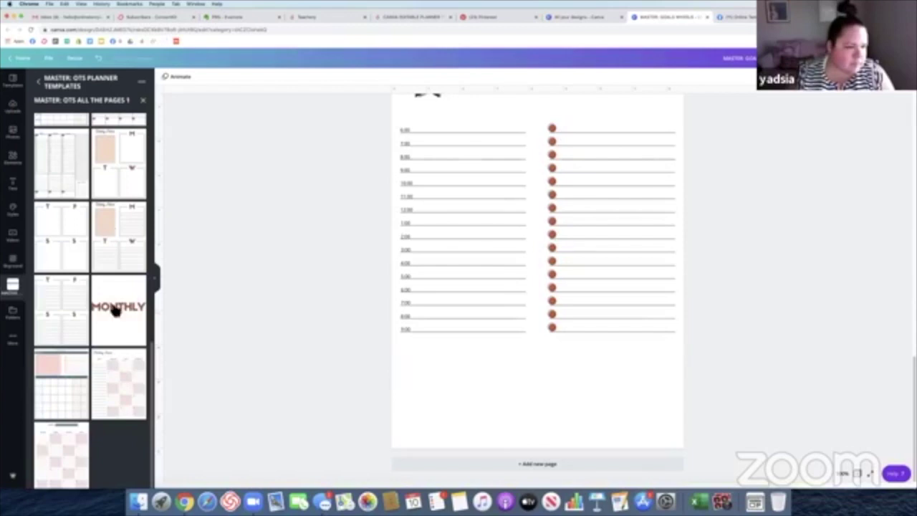
scroll(111, 229, "up", 3)
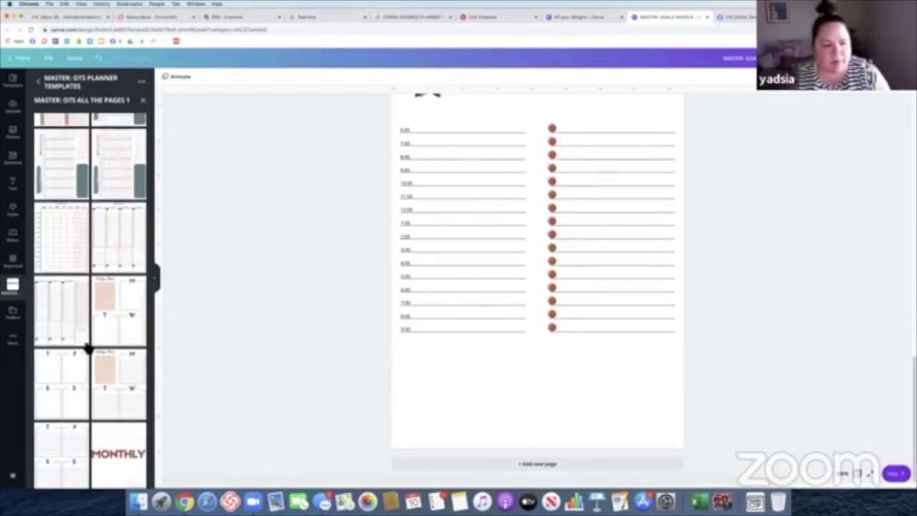
scroll(270, 351, "up", 5)
scroll(271, 352, "down", 4)
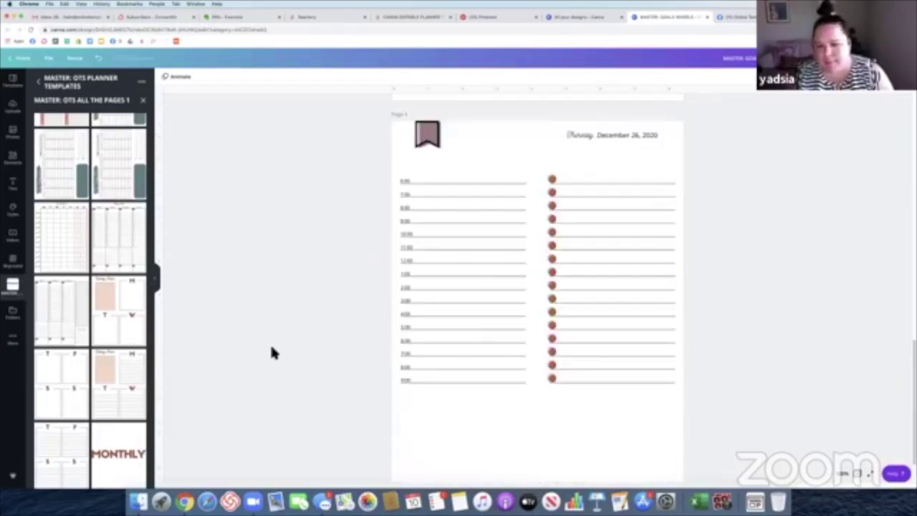
left_click(665, 117)
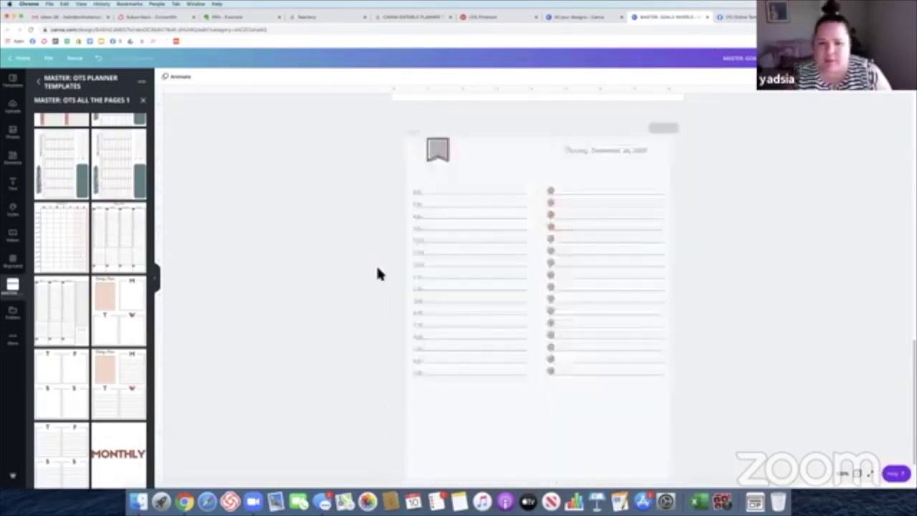
Enlarge the partial wheel and checkmarked lines on page 2 to nearly the full page width and center them
scroll(494, 196, "down", 2)
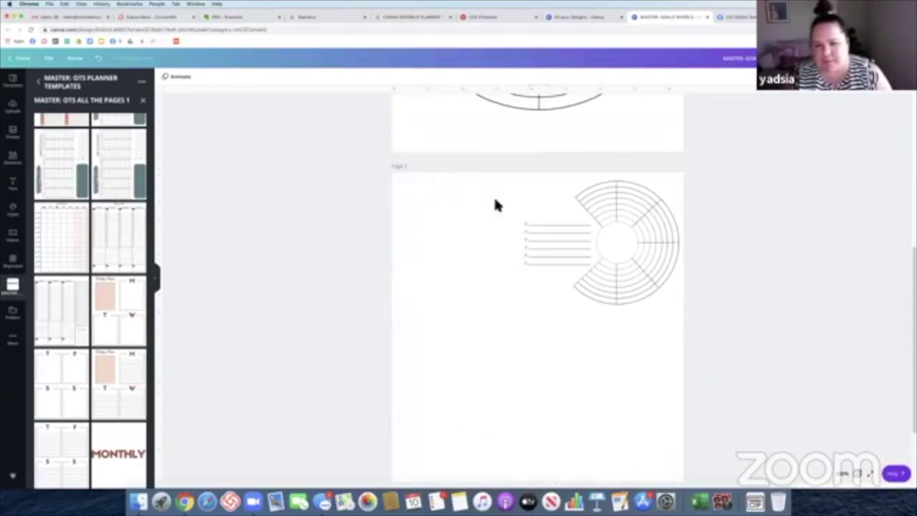
left_click_drag(366, 177, 749, 356)
left_click_drag(635, 256, 496, 421)
left_click_drag(564, 347, 665, 235)
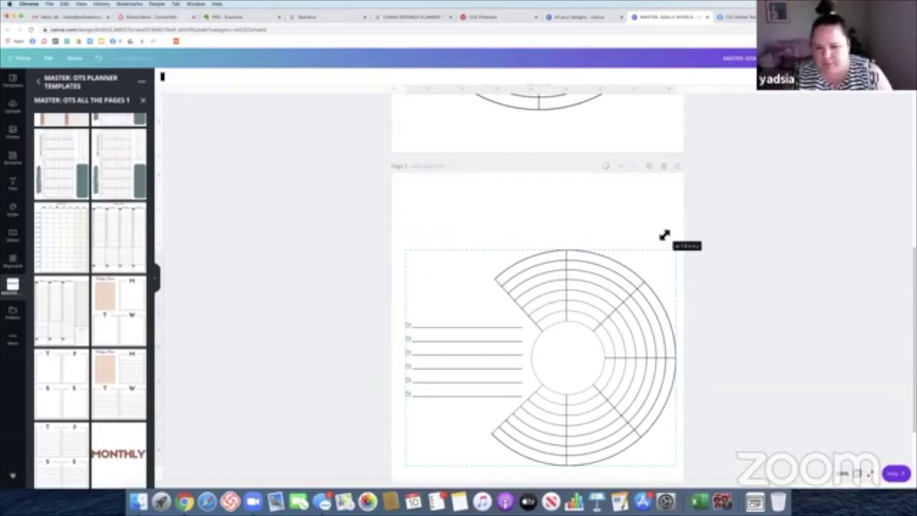
scroll(749, 296, "down", 3)
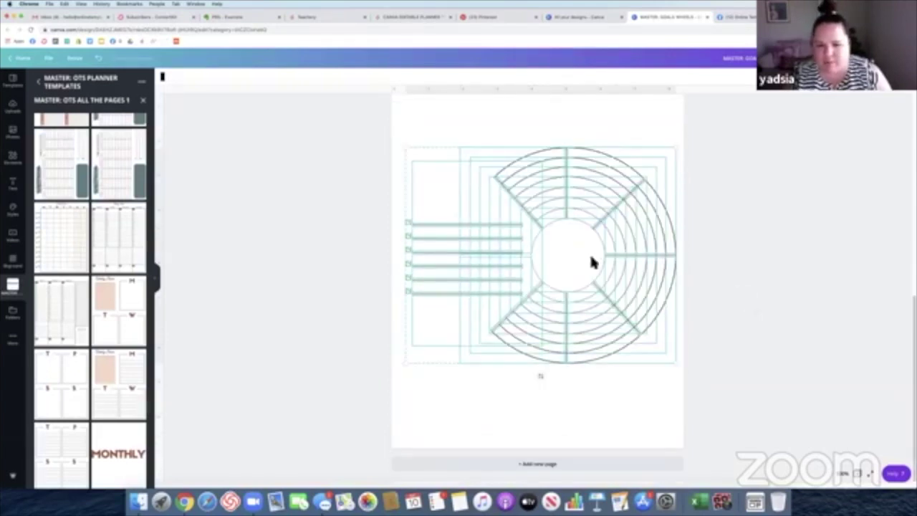
left_click_drag(571, 262, 573, 262)
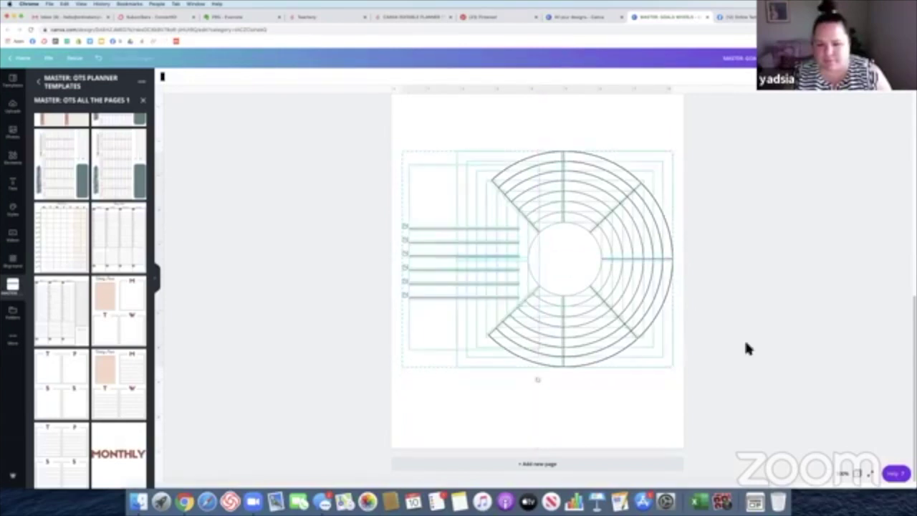
Duplicate the page with the enlarged partial wheel and checkmarked lines
scroll(668, 281, "up", 5)
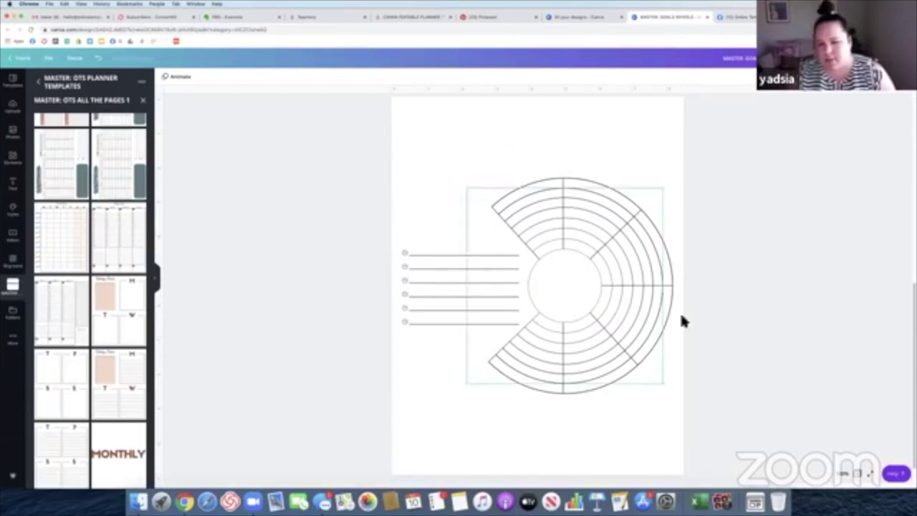
scroll(657, 115, "up", 1)
left_click(650, 106)
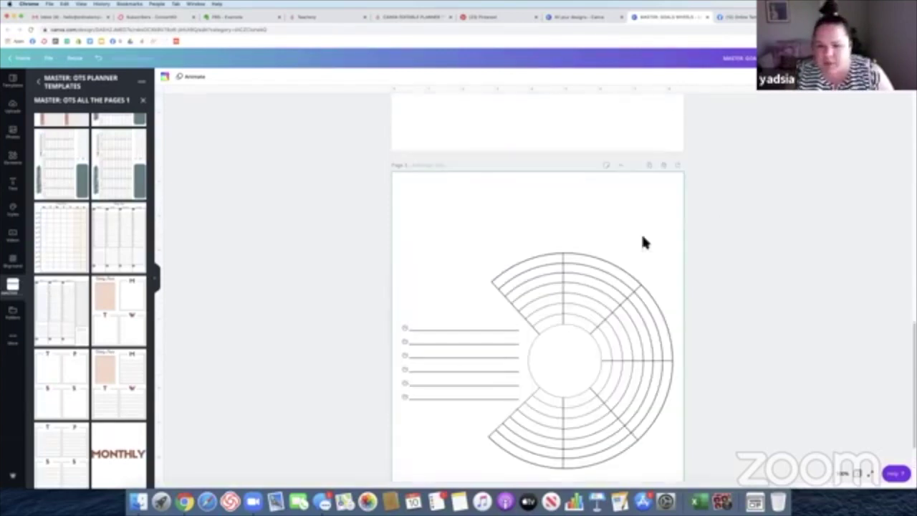
Delete all the lines and their checkmarks beside the partial wheel on page 3
left_click(404, 270)
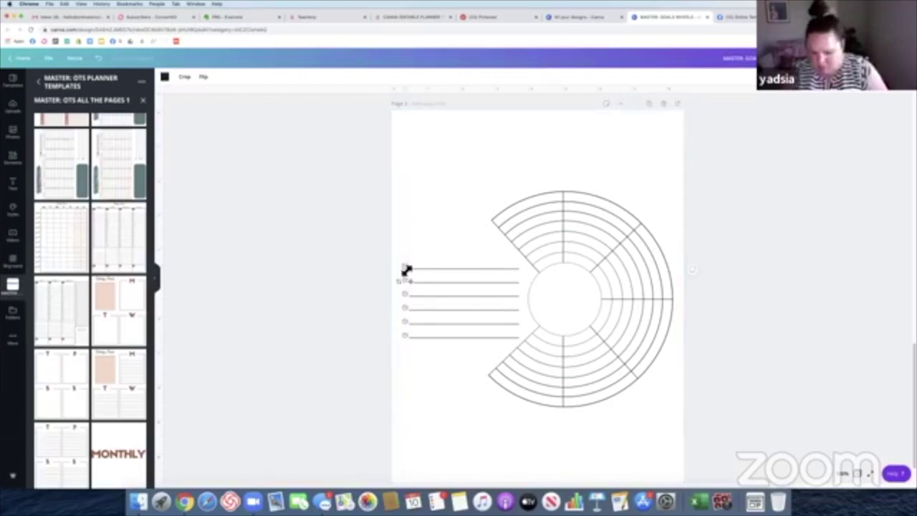
key("Delete")
left_click(431, 266)
key("Delete")
left_click(433, 295)
key("Delete")
left_click(432, 307)
key("Delete")
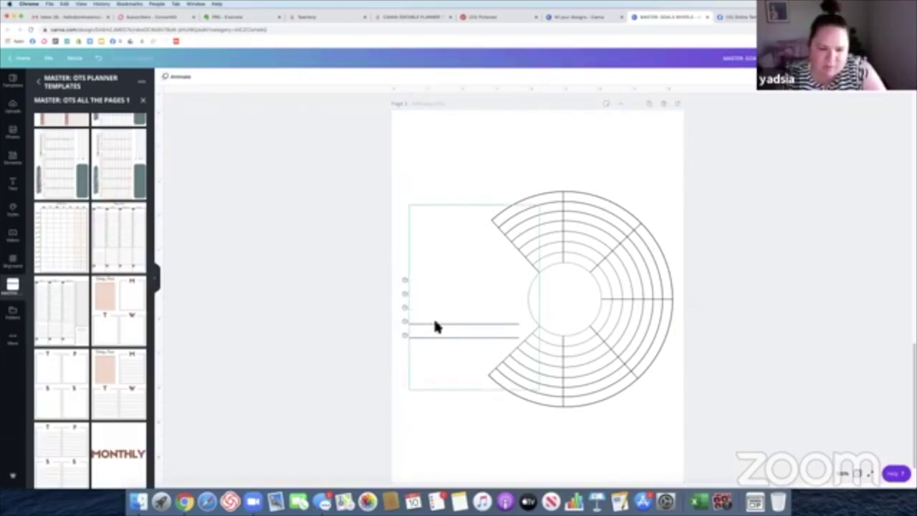
left_click(436, 326)
key("Delete")
left_click(432, 337)
key("Delete")
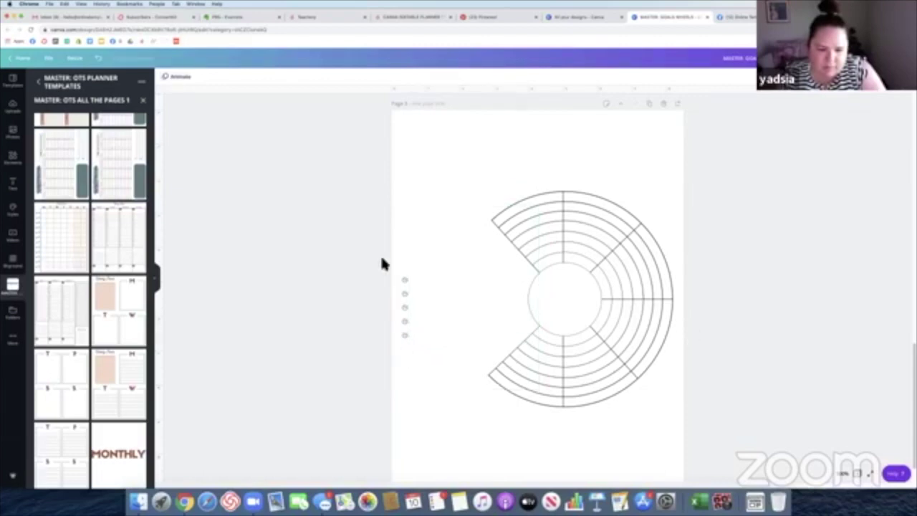
left_click_drag(380, 256, 408, 350)
key("Delete")
Enlarge the partial wheel on page 3 and center it on the page
left_click_drag(330, 153, 691, 429)
left_click_drag(397, 416, 301, 474)
left_click_drag(516, 343, 518, 318)
left_click(745, 371)
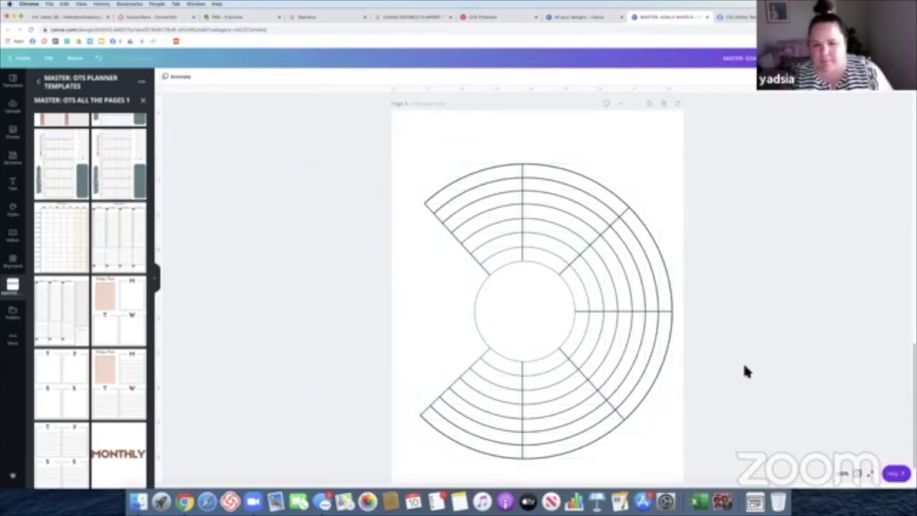
Review the goal wheel pages and show them all together as thumbnails in a grid
scroll(745, 371, "up", 10)
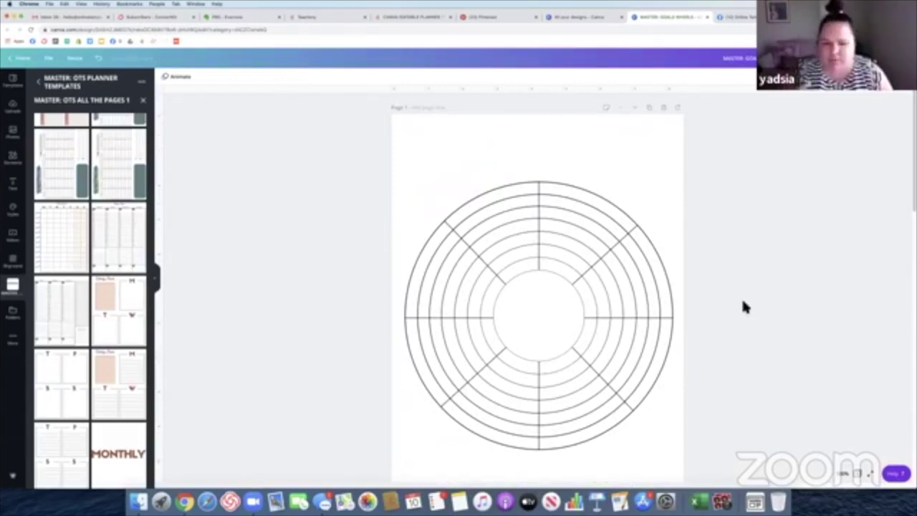
scroll(743, 299, "down", 10)
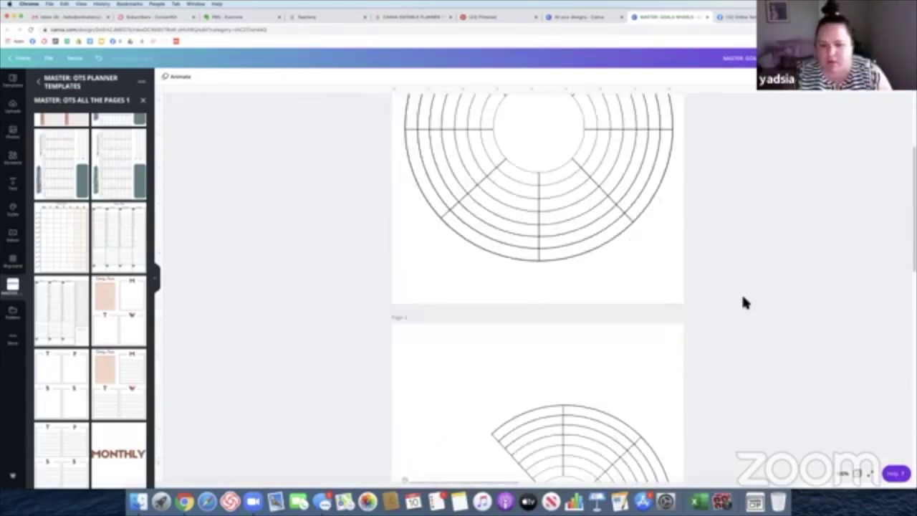
scroll(743, 301, "down", 15)
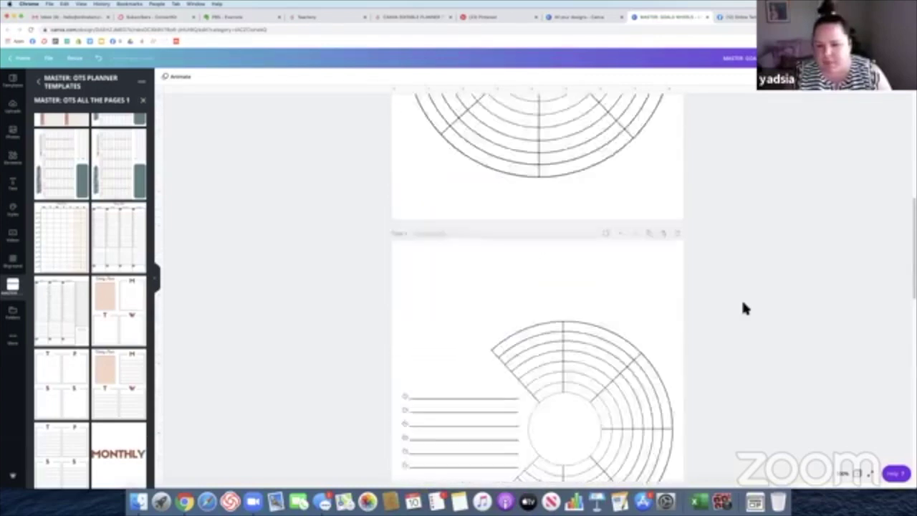
scroll(849, 455, "up", 4)
left_click(862, 475)
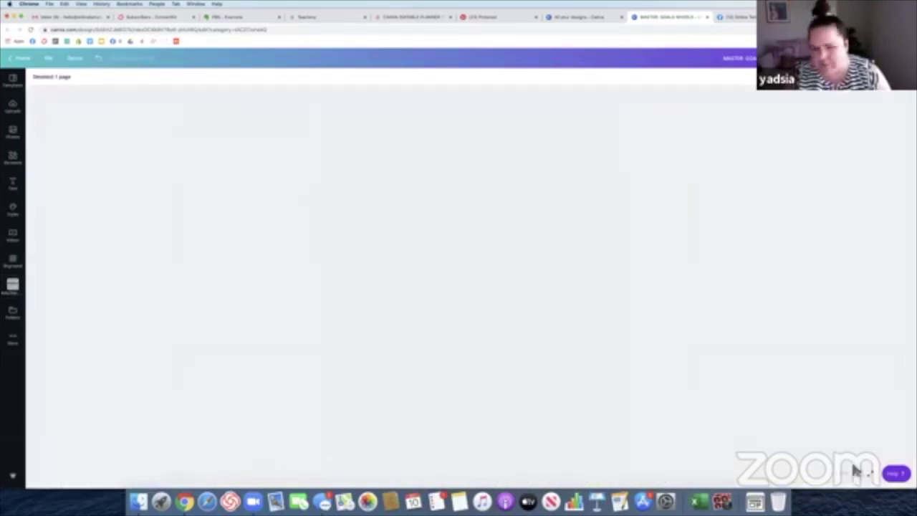
left_click(334, 279)
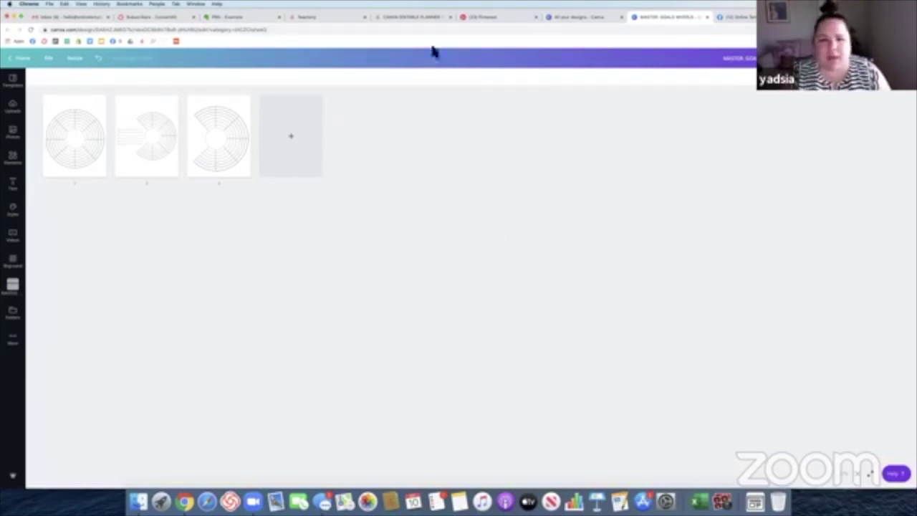
Switch to the Canva Planner Templates members site and view the Download the Templates page from its dashboard
left_click(388, 19)
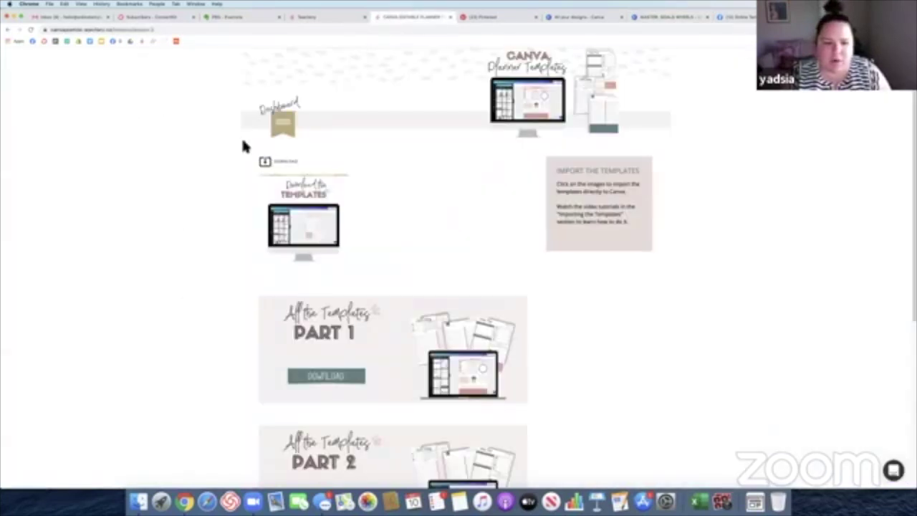
left_click(281, 129)
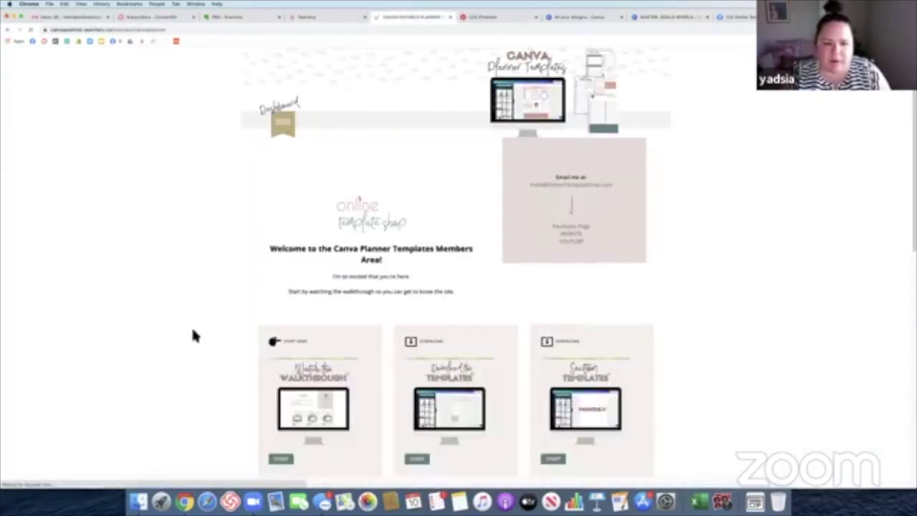
scroll(205, 308, "down", 10)
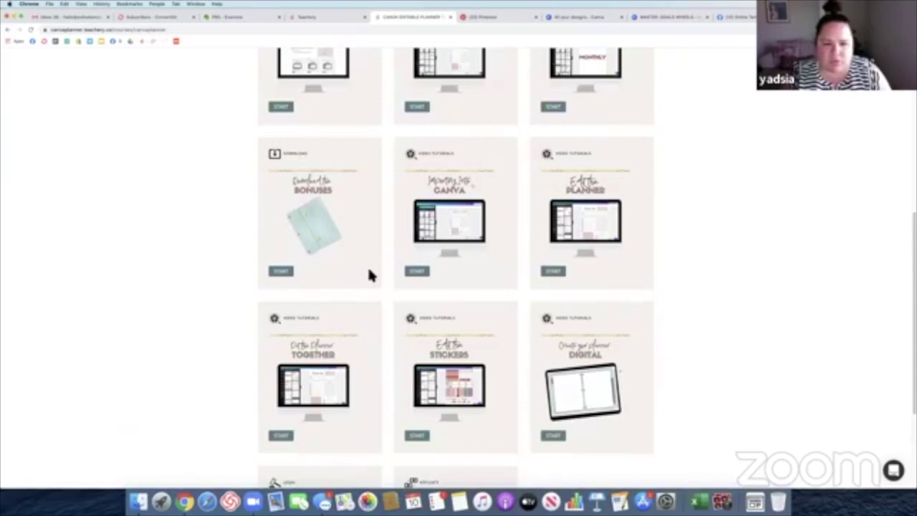
scroll(371, 272, "up", 4)
left_click(417, 255)
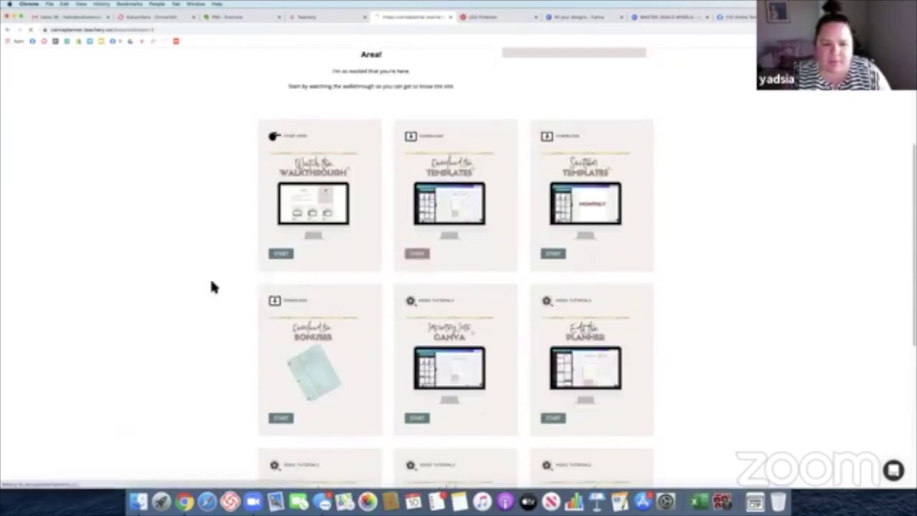
scroll(484, 272, "down", 2)
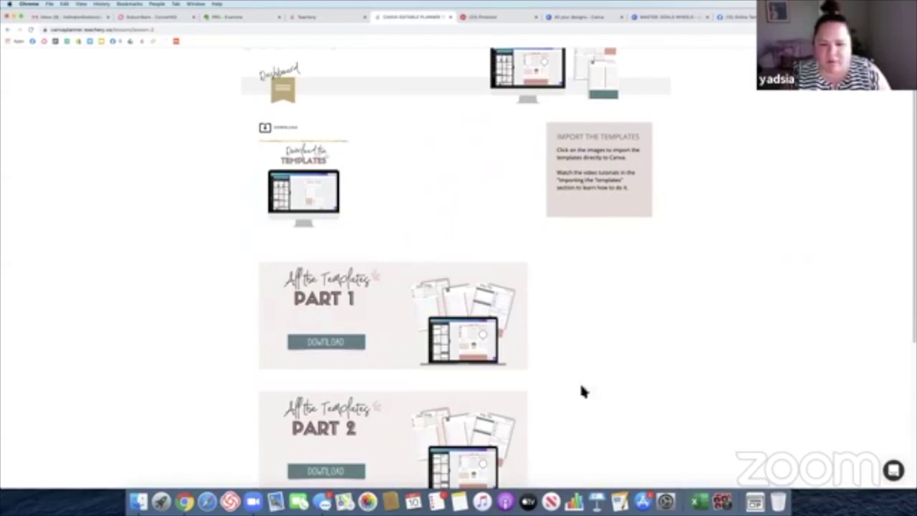
scroll(591, 405, "down", 5)
scroll(579, 368, "up", 6)
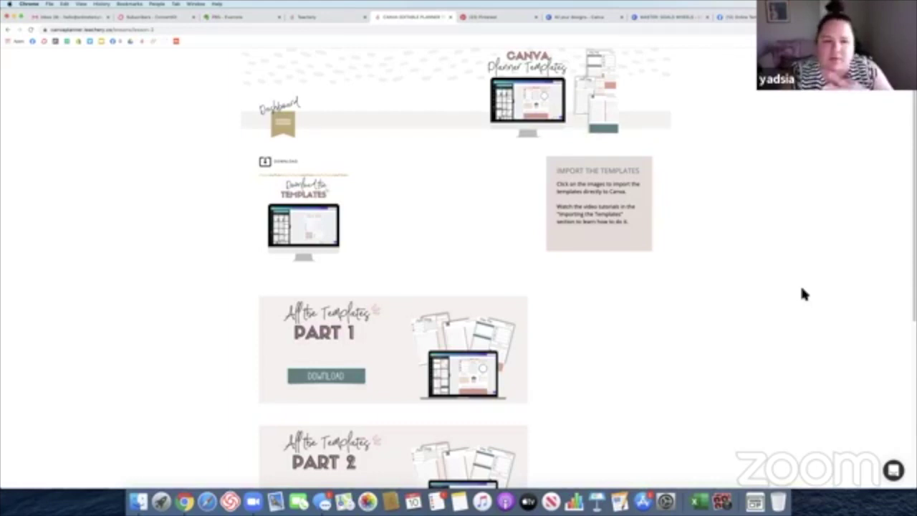
Return to the members area dashboard and look over its sections
left_click(283, 124)
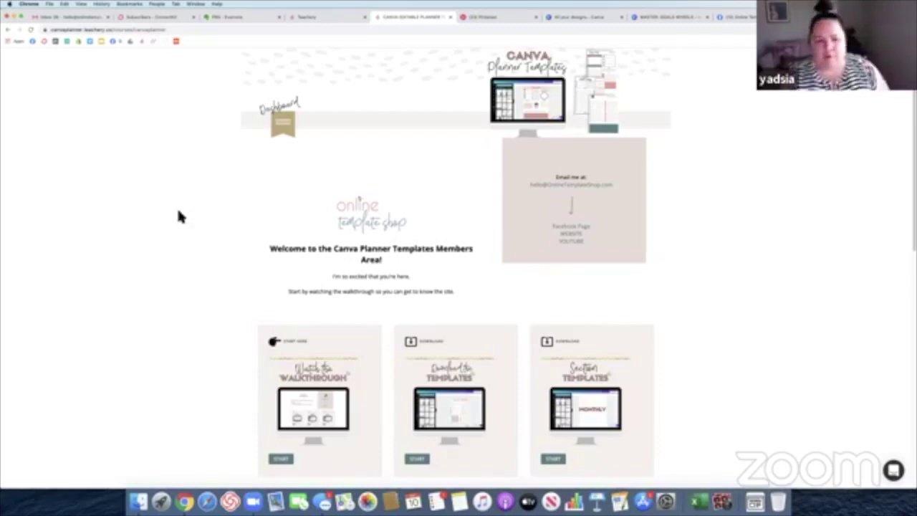
scroll(179, 215, "down", 5)
scroll(179, 216, "up", 5)
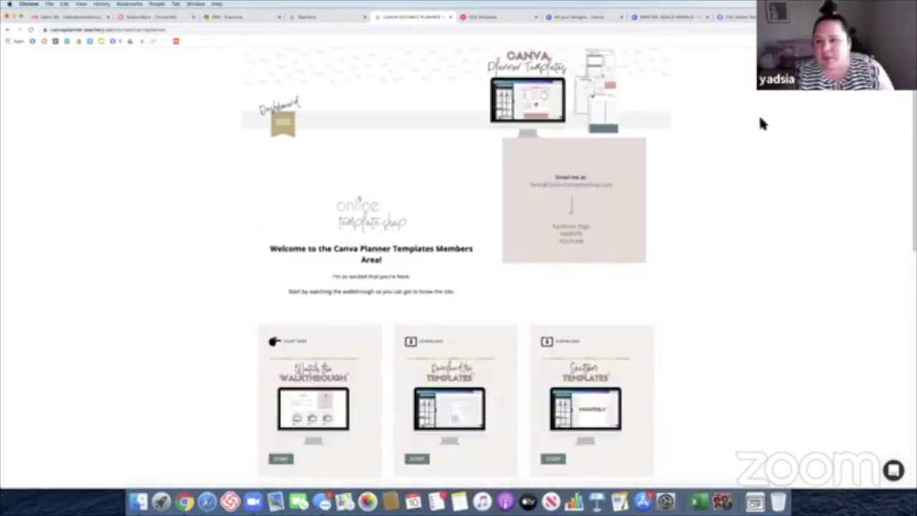